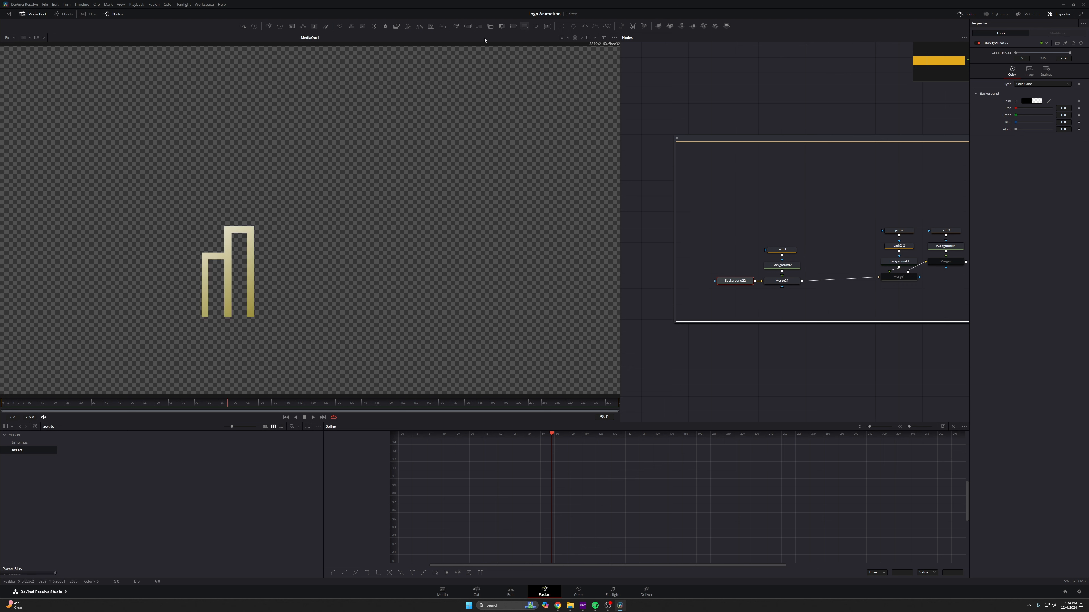
- Insert a new Merge node after Merge21 and paste copies of the path and background nodes to feed it
left_click_drag(501, 25, 834, 281)
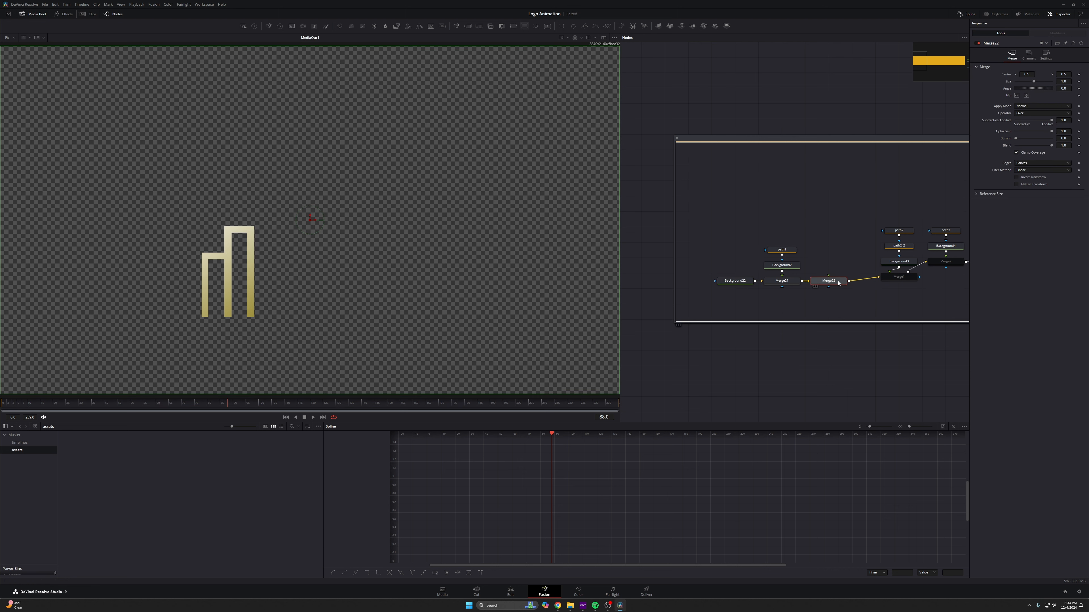
key("ctrl+v")
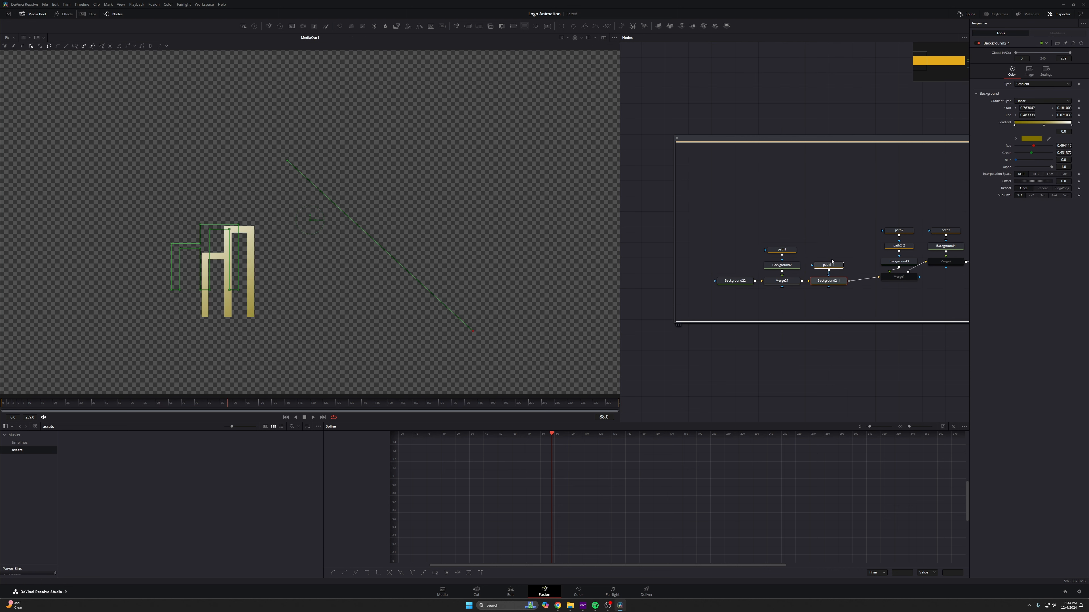
left_click_drag(848, 266, 831, 281)
left_click(791, 282)
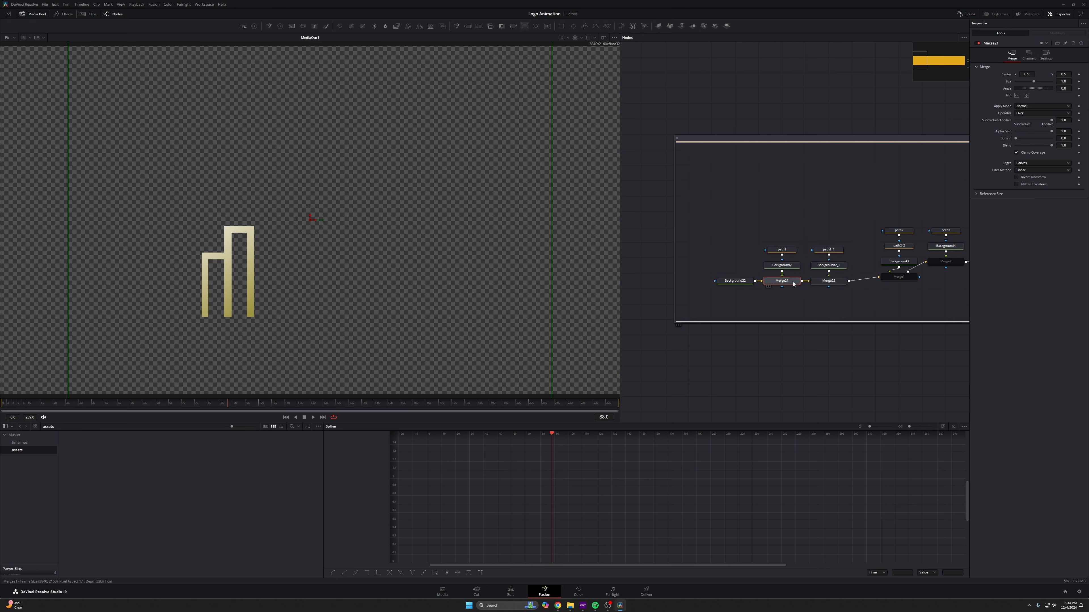
- Disable the Merge22 node so only the first logo part shows in the viewer
left_click(978, 43)
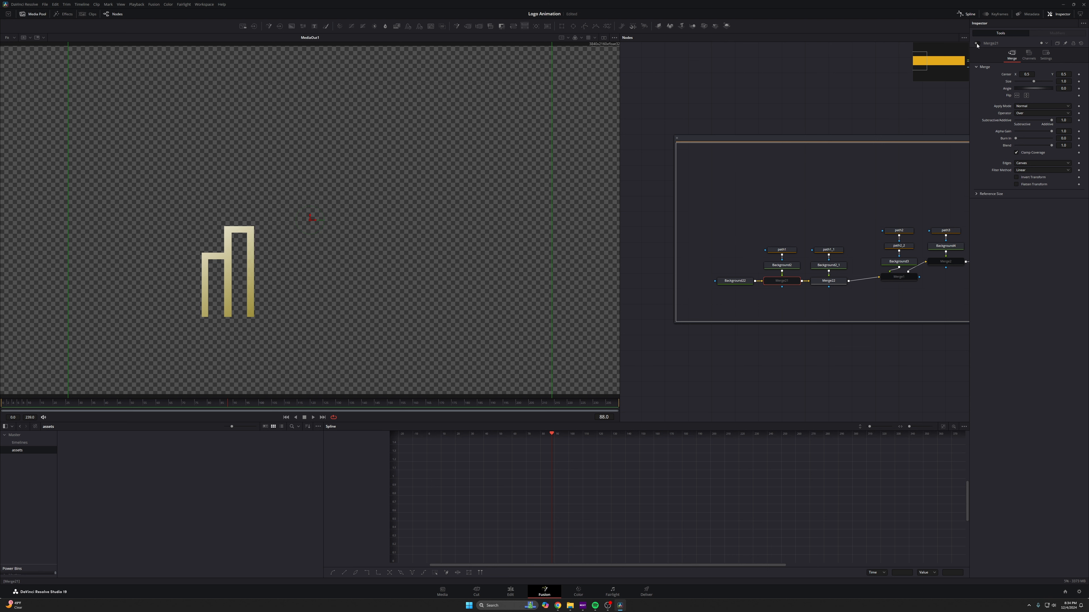
left_click(977, 44)
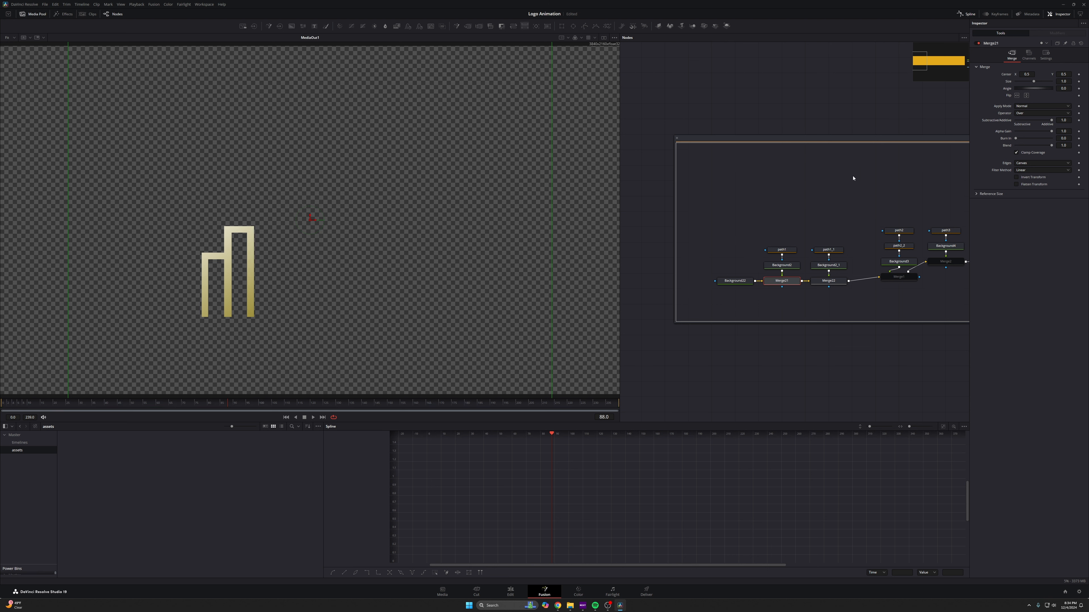
left_click_drag(785, 224, 767, 289)
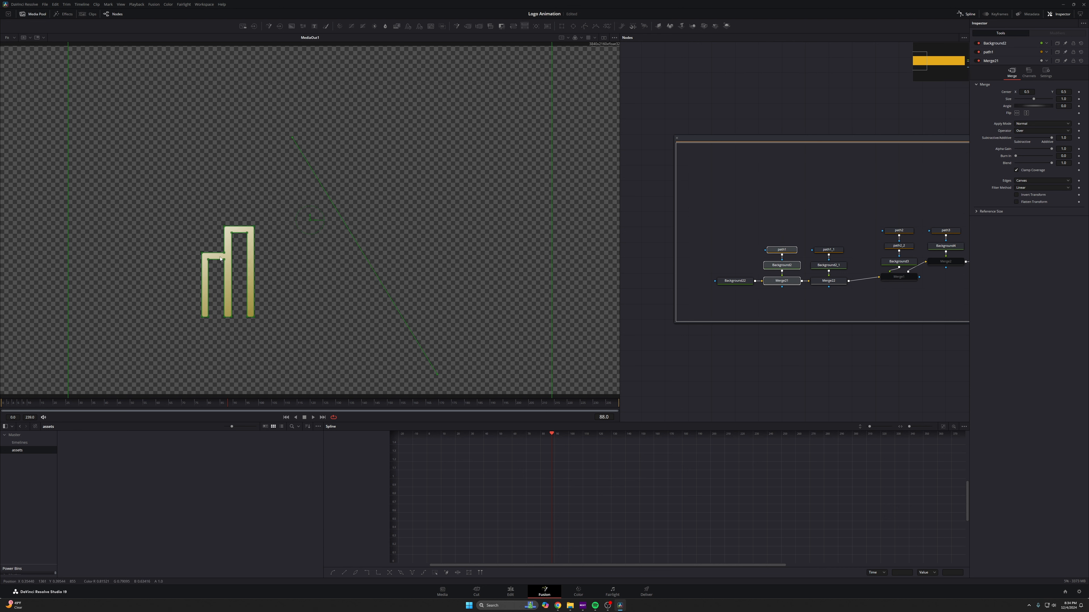
left_click(828, 280)
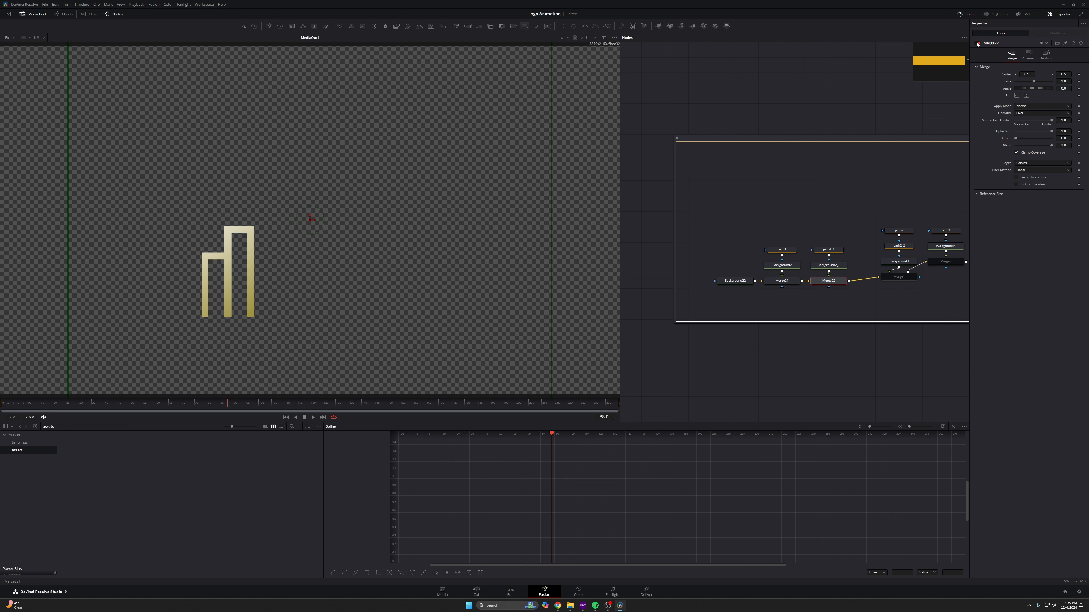
left_click(978, 44)
left_click_drag(220, 259, 407, 197)
scroll(407, 197, "up", 6)
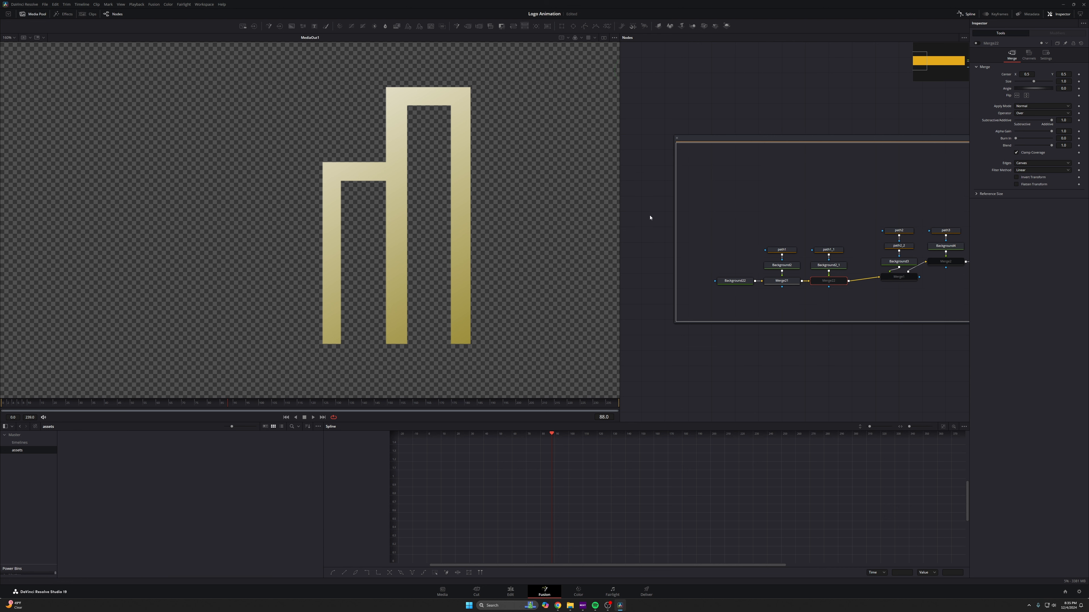
- Delete the path1 points forming the tall arch, leaving only the L-shaped left piece
left_click(784, 251)
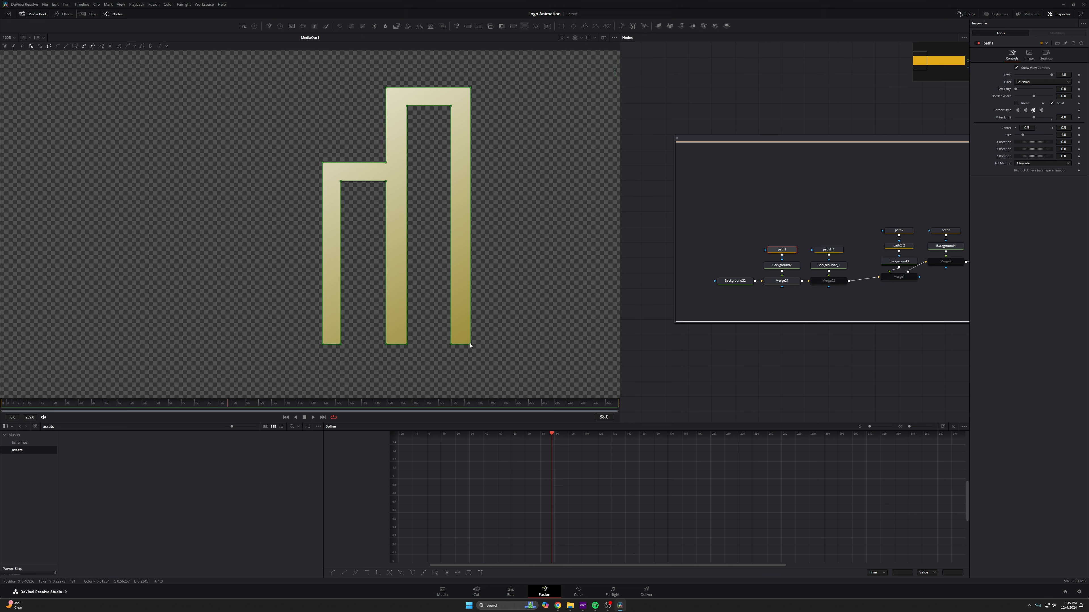
left_click_drag(471, 346, 490, 308)
left_click_drag(441, 356, 505, 299)
key("Delete")
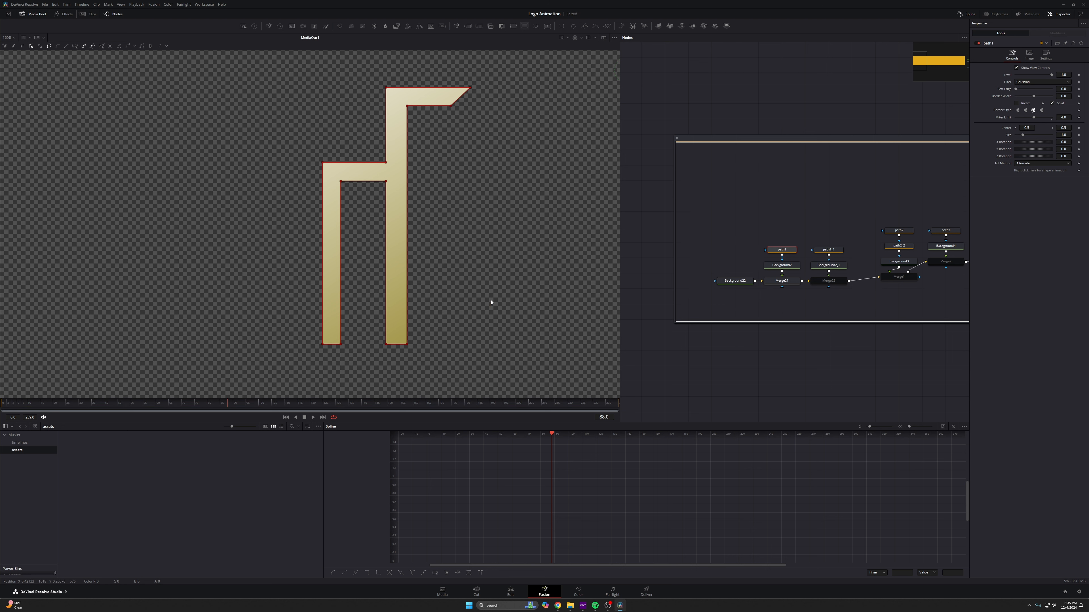
left_click_drag(471, 82, 446, 109)
key("Delete")
left_click_drag(372, 80, 420, 105)
key("Delete")
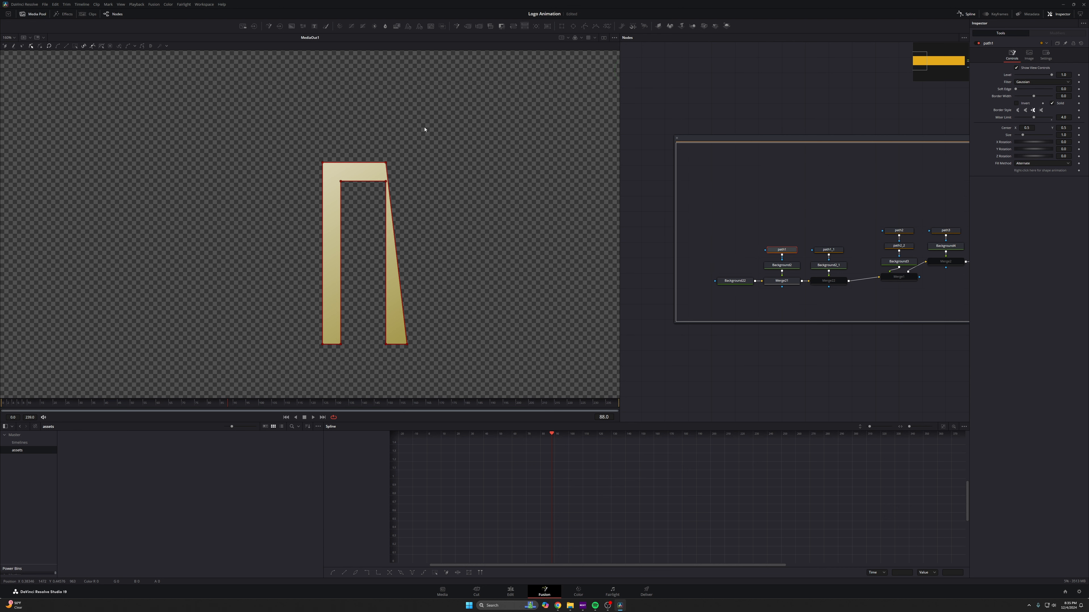
left_click_drag(375, 332, 425, 357)
key("Delete")
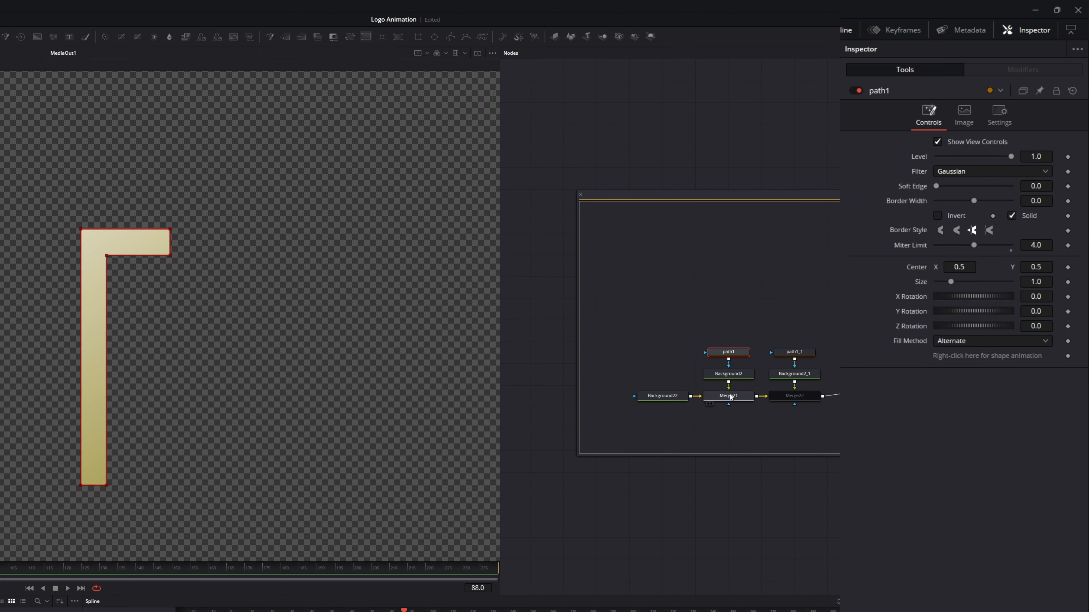
- Delete the path1_1 points forming the left L piece, leaving only the tall arch
left_click(782, 281)
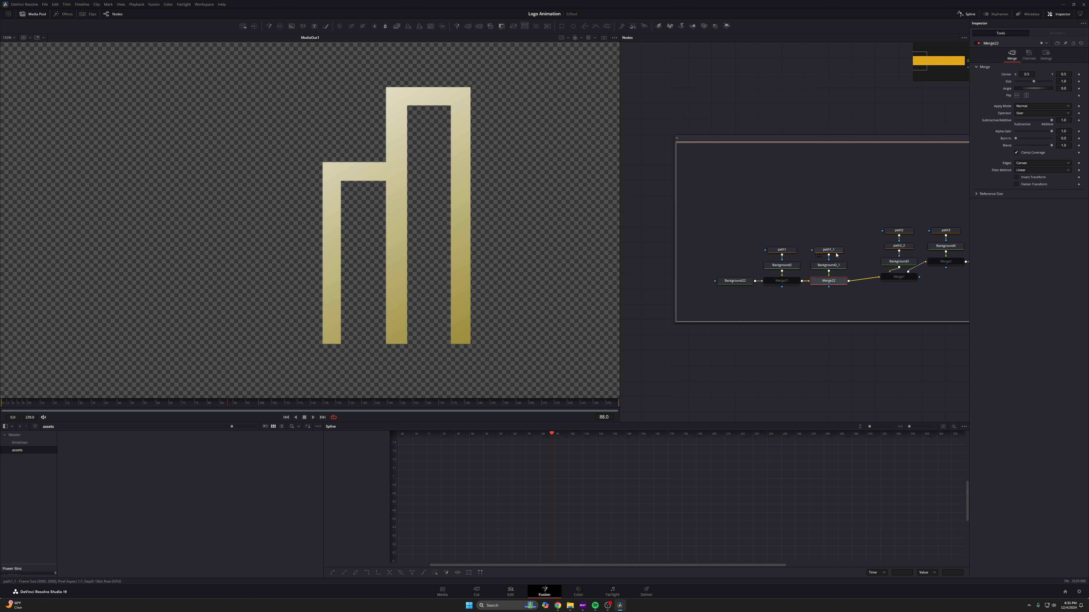
left_click(829, 253)
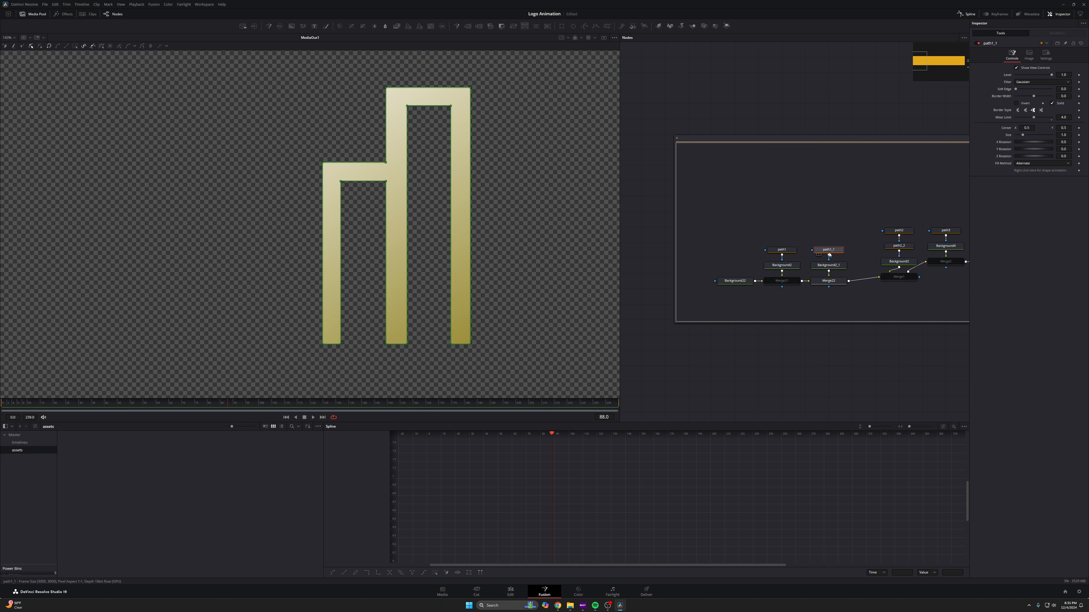
left_click(319, 264)
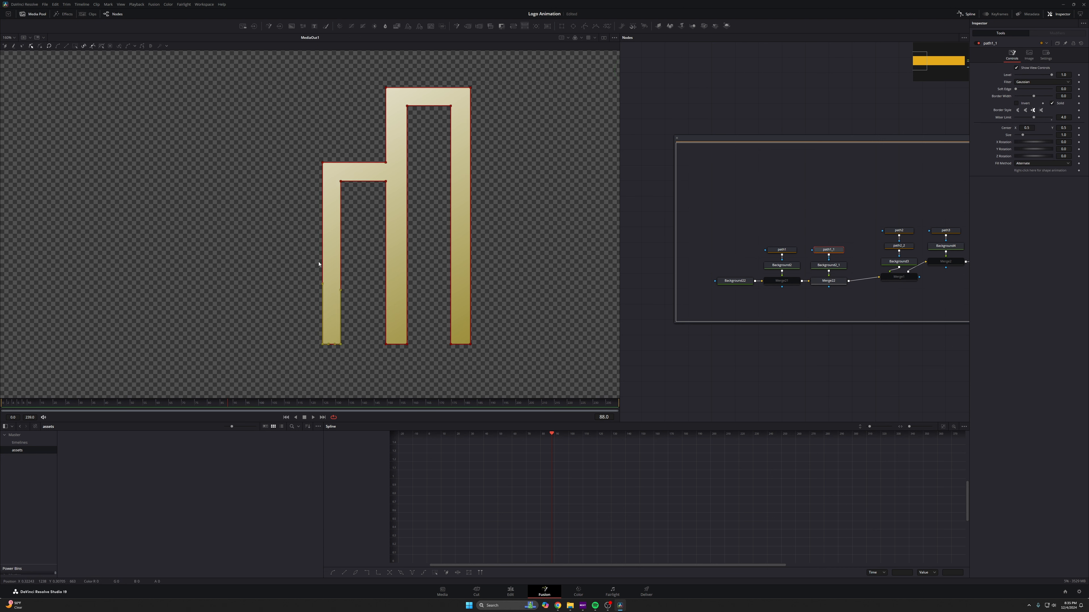
left_click_drag(299, 328, 344, 352)
key("Delete")
left_click_drag(310, 143, 352, 199)
key("Delete")
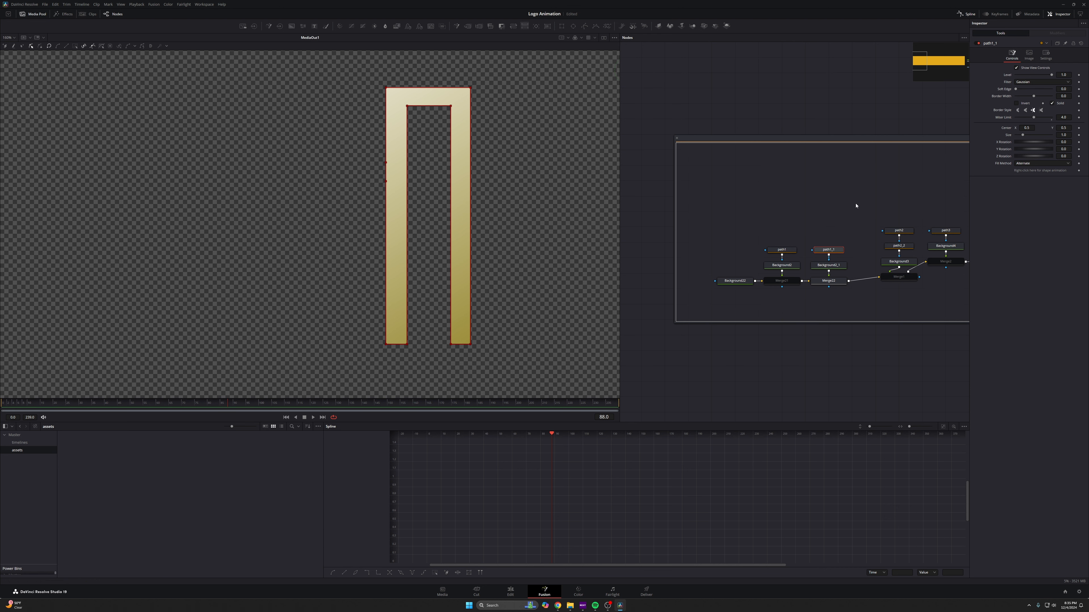
- Adjust path1's upper-right corner points so the L piece lines up with the tall arch's edge
left_click(778, 281)
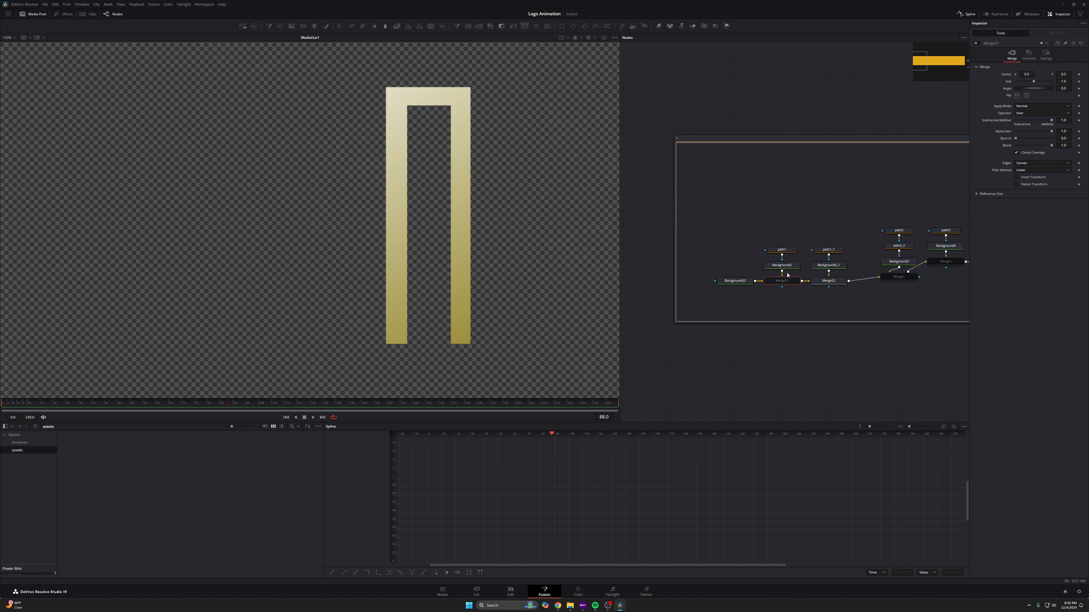
left_click(976, 44)
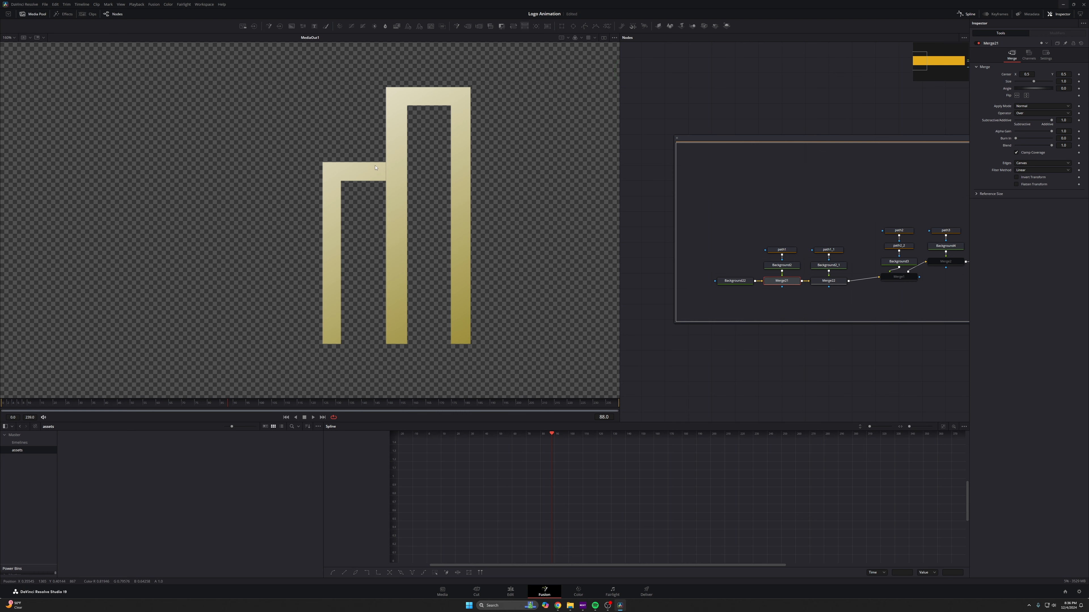
scroll(414, 175, "up", 10)
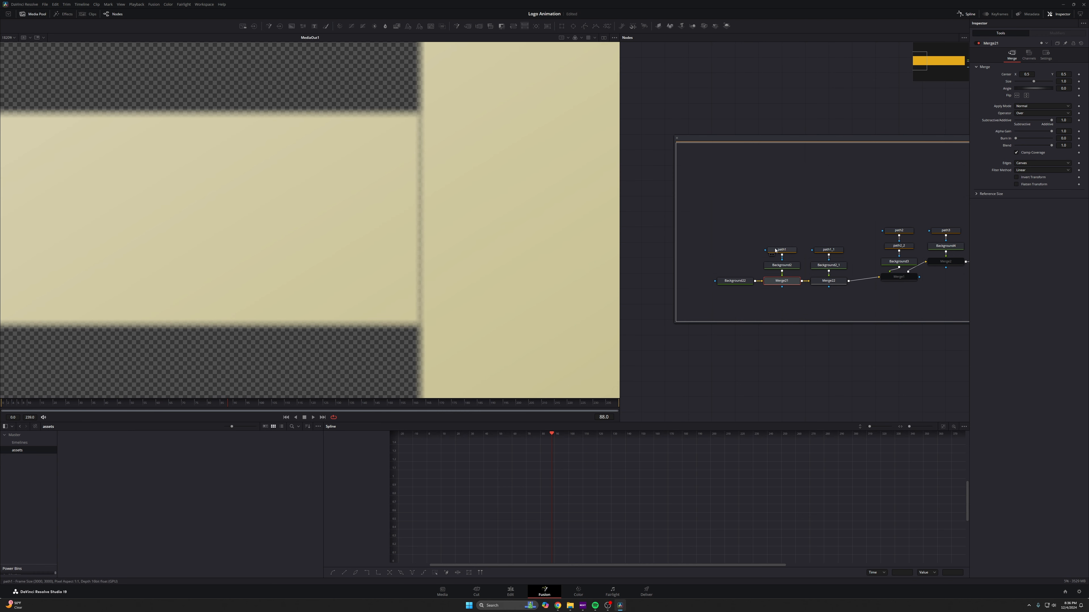
left_click(781, 250)
scroll(418, 114, "down", 2)
scroll(418, 113, "up", 3)
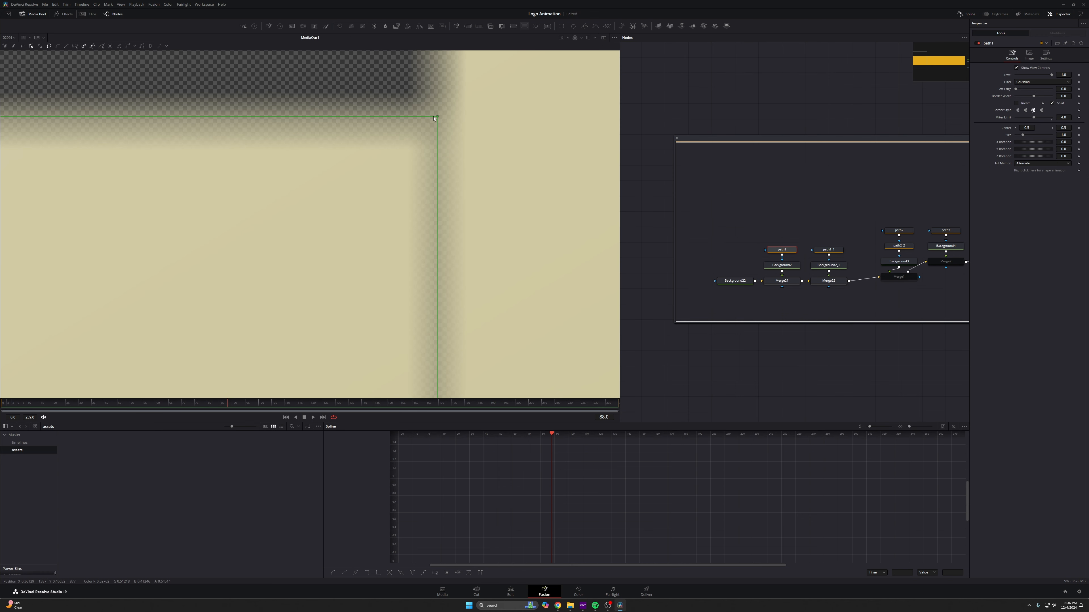
left_click_drag(437, 118, 457, 118)
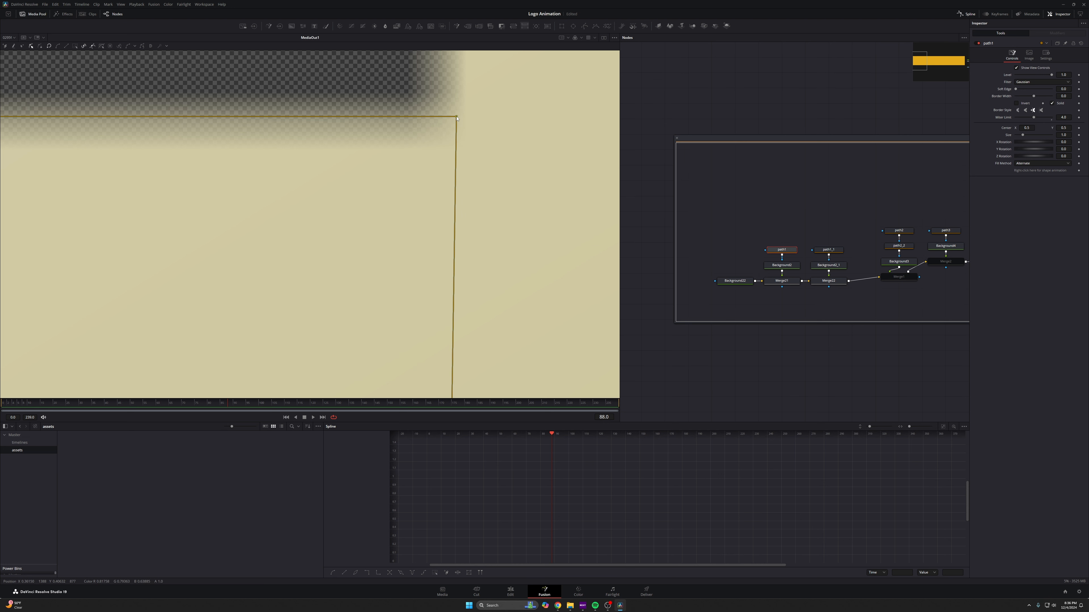
scroll(470, 183, "down", 5)
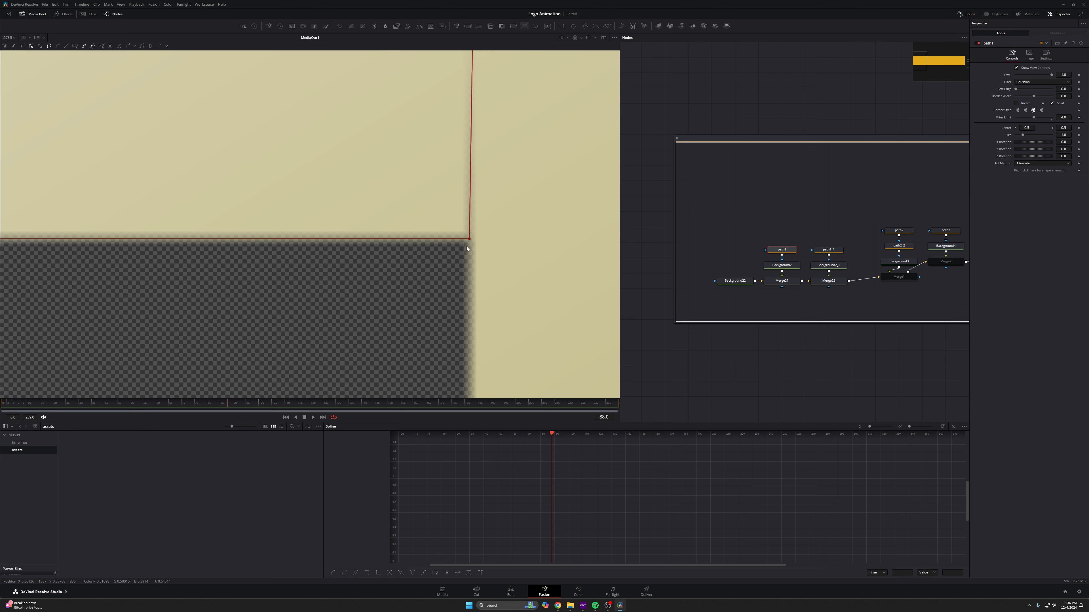
scroll(467, 248, "up", 5)
scroll(467, 227, "down", 10)
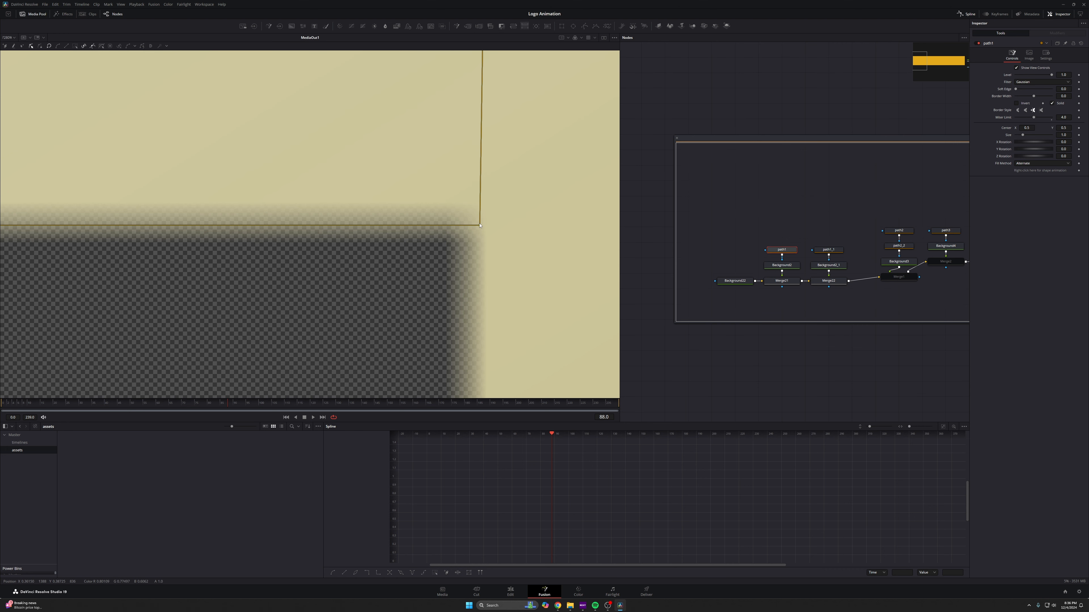
scroll(469, 213, "down", 2)
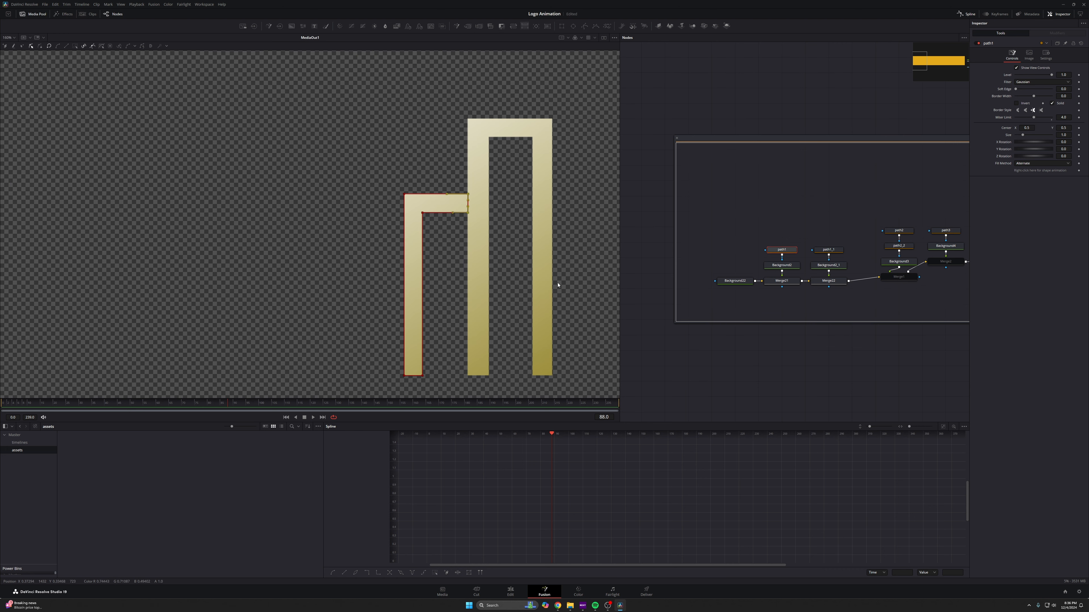
left_click(466, 277)
left_click_drag(465, 277, 439, 262)
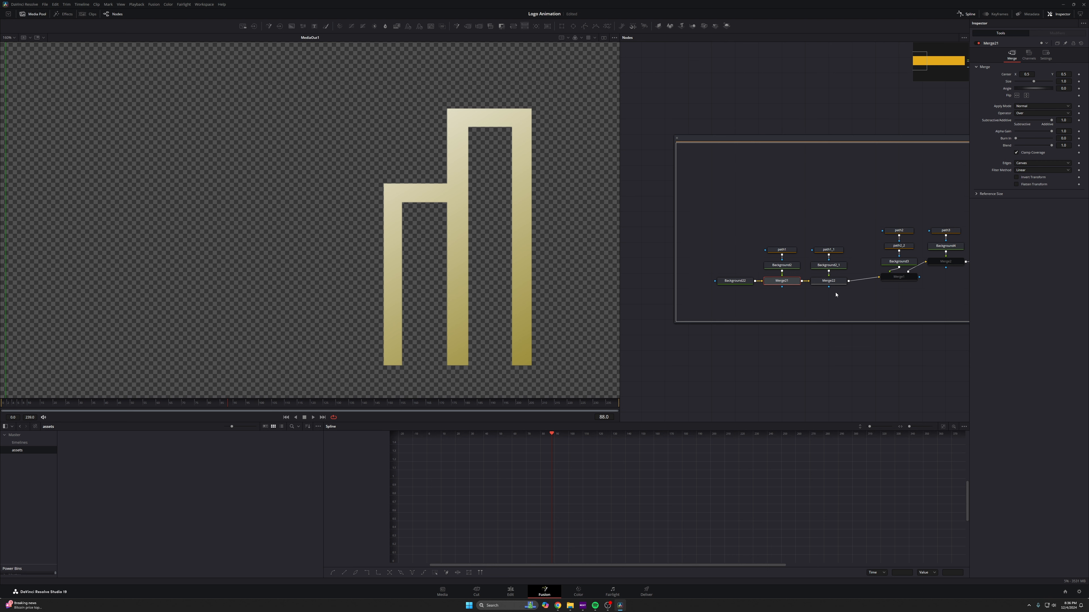
- Bypass the Merge22 node to isolate the L-shaped piece
left_click(836, 281)
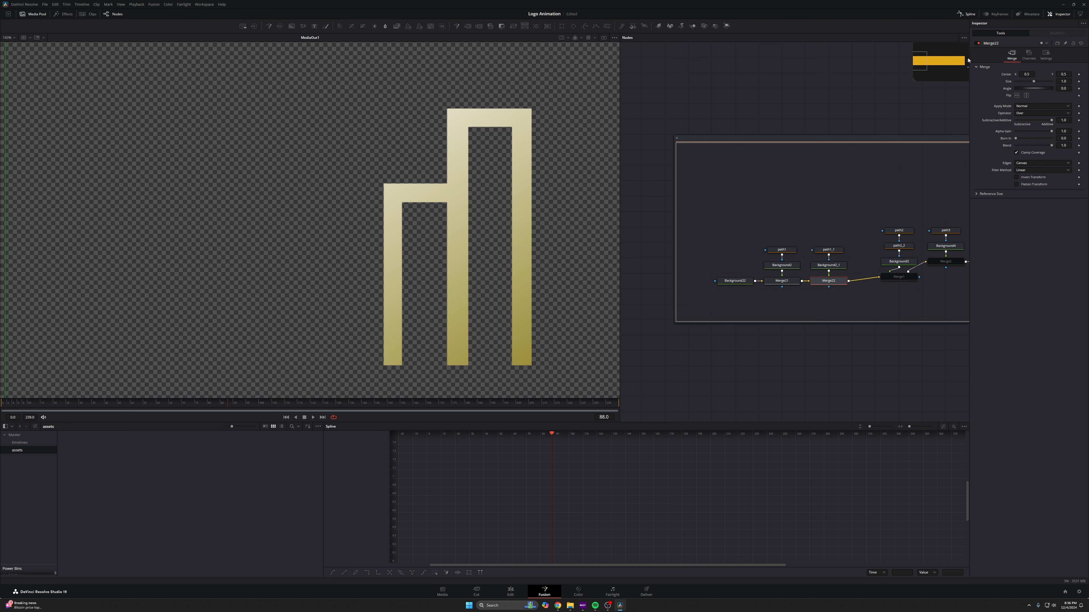
key("ctrl+p")
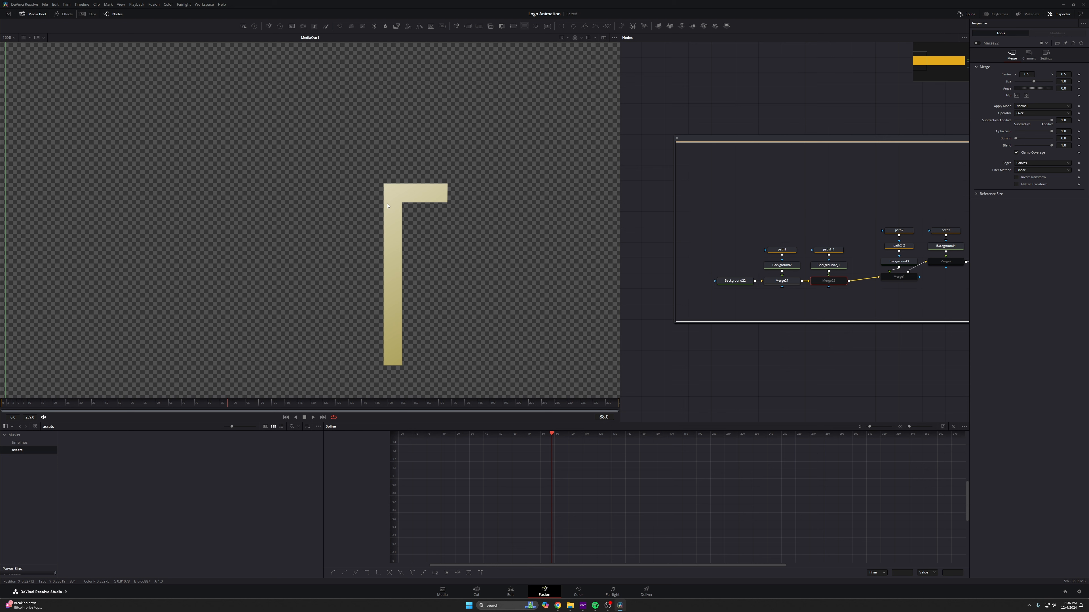
- Select path1, move near the start of the timeline and add a shape animation keyframe
left_click(778, 250)
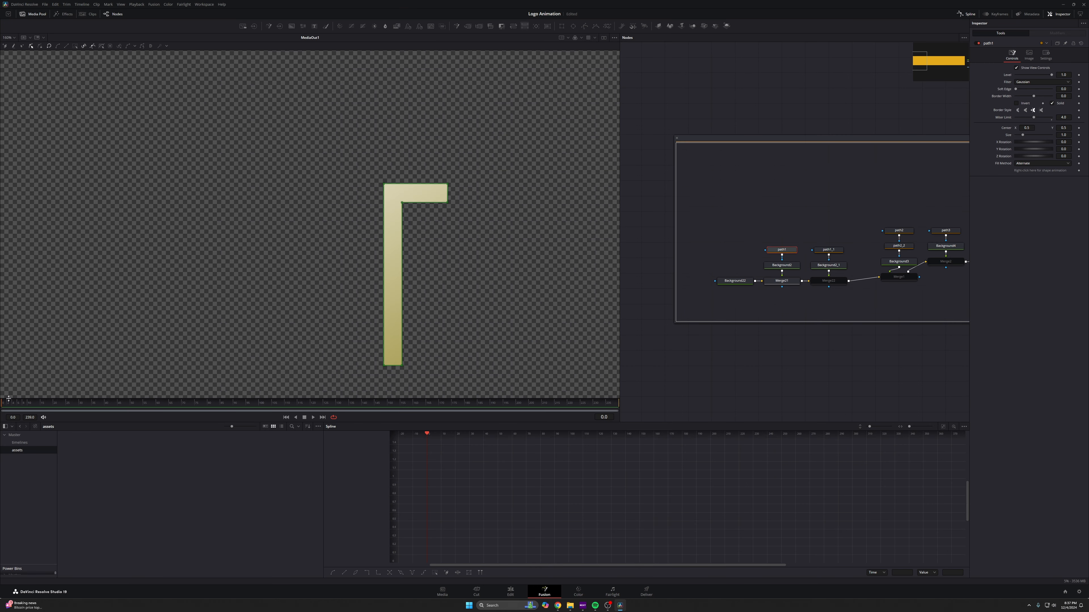
left_click(18, 405)
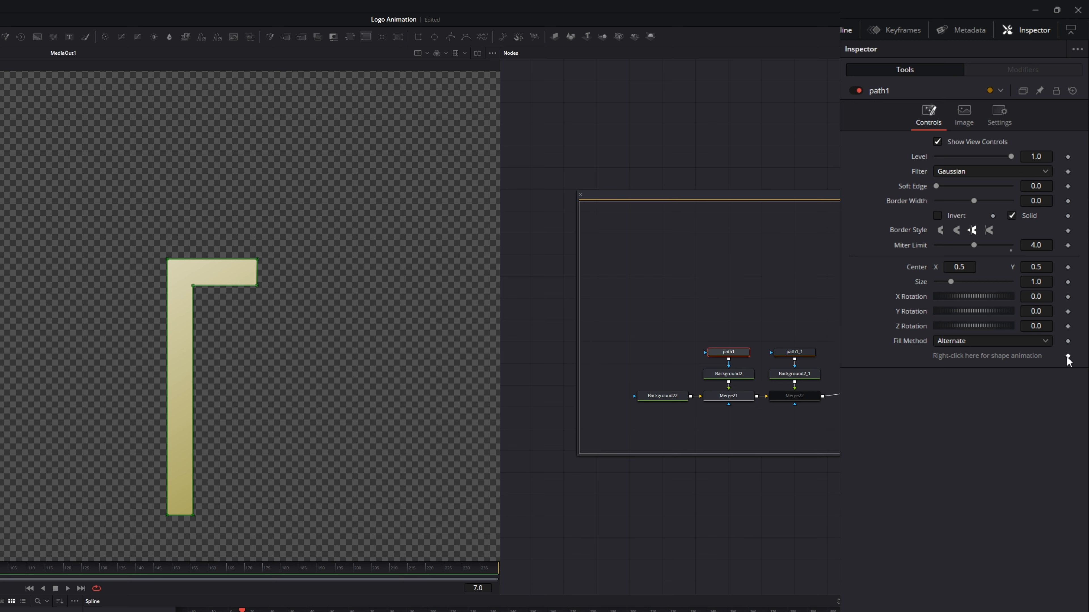
left_click(1068, 356)
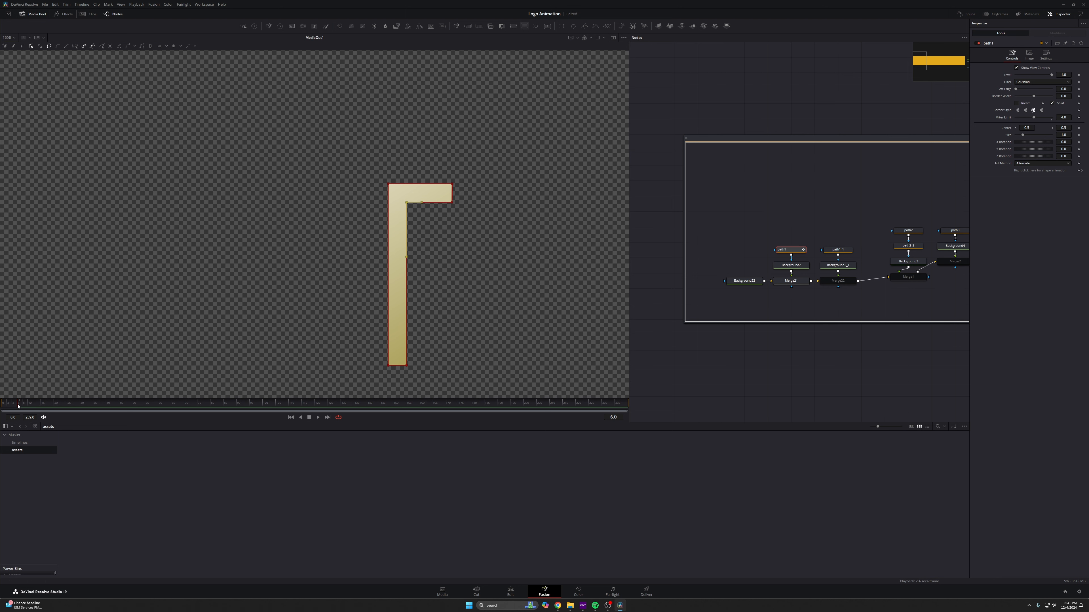
- Step back a frame and collapse path1's horizontal arm into the vertical bar by moving its end points
scroll(407, 190, "up", 5)
key("Left")
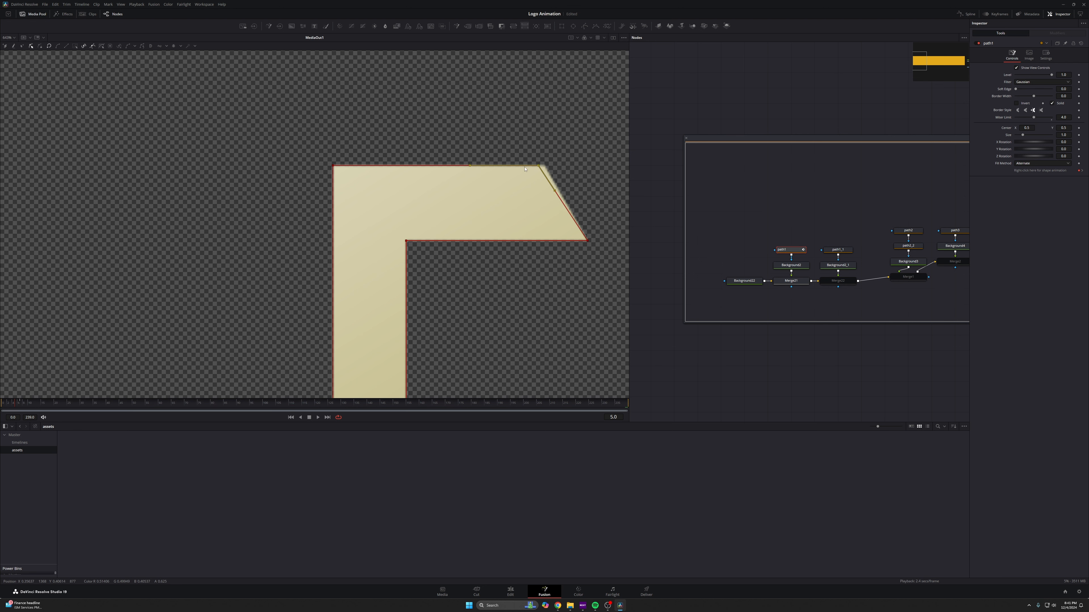
left_click_drag(524, 168, 406, 242)
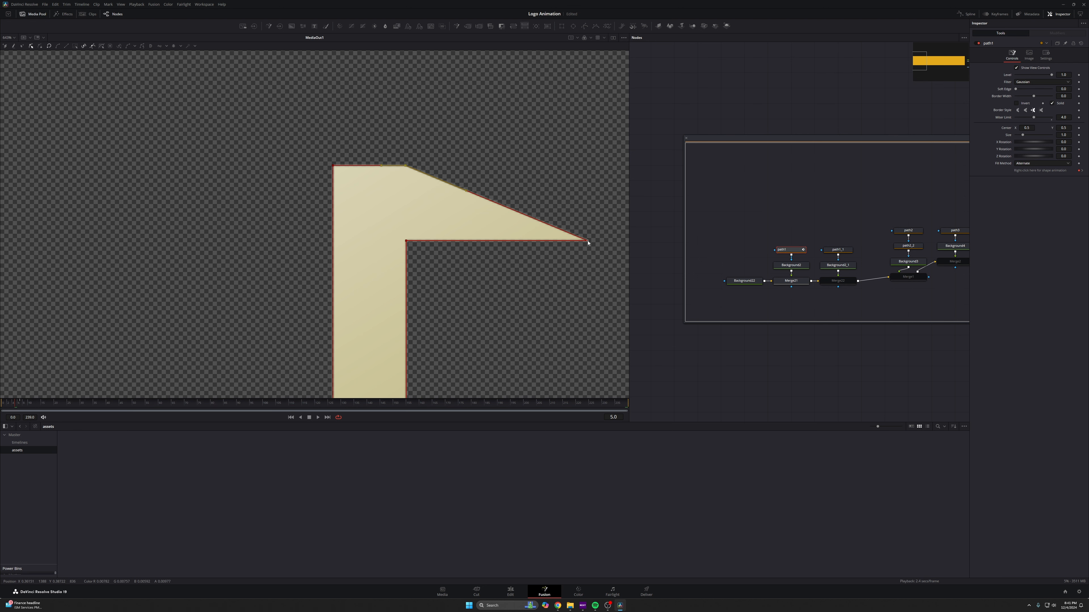
left_click_drag(588, 243, 406, 243)
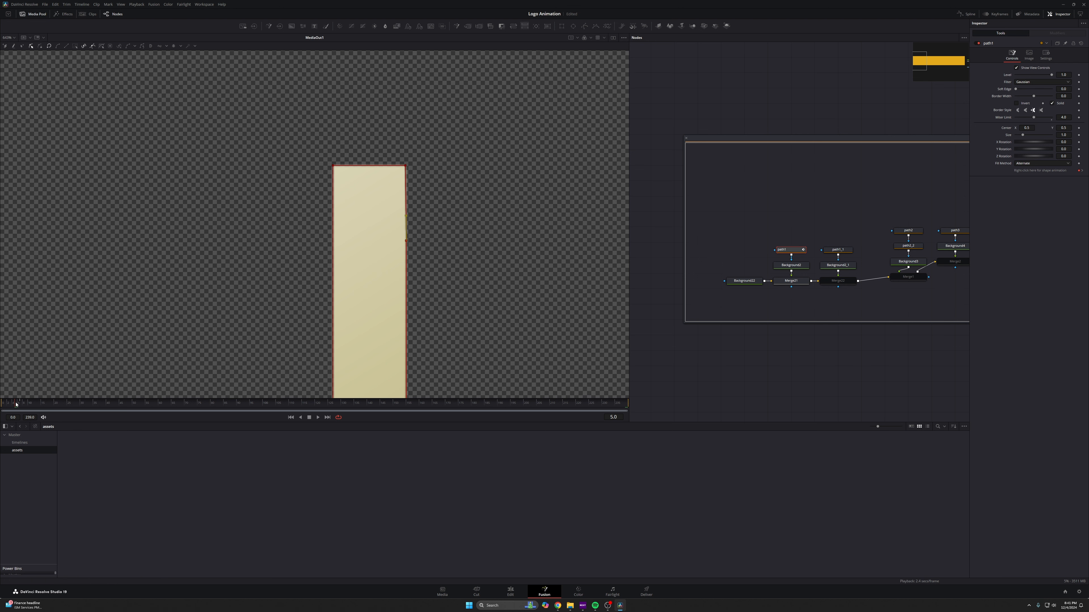
- Go back to frame 3 and pull path1's top points down to shorten the vertical bar
left_click_drag(16, 405, 13, 406)
scroll(411, 210, "up", 1)
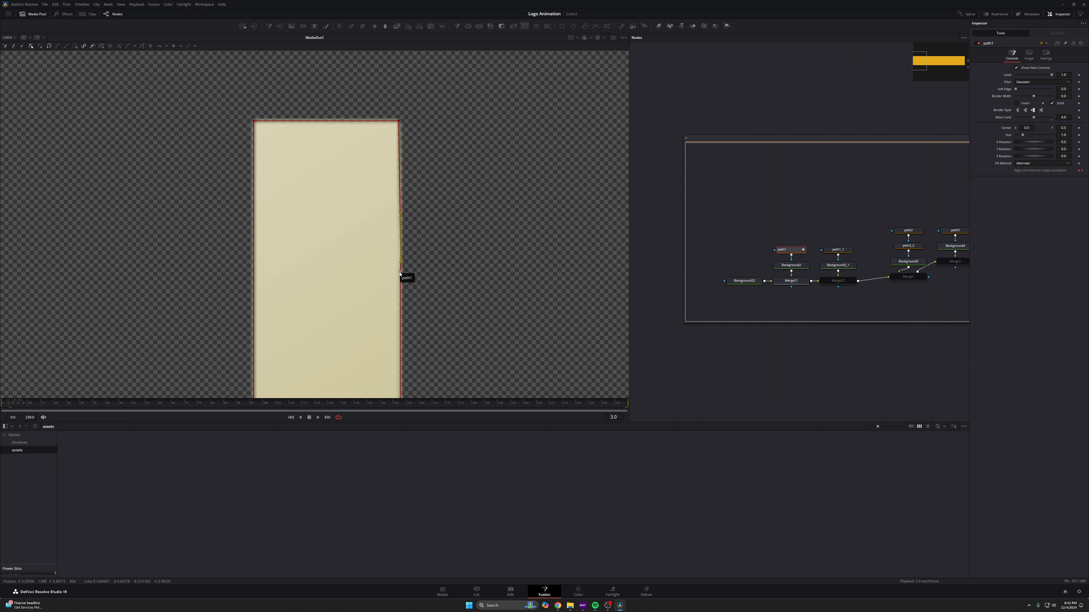
scroll(415, 279, "down", 1)
left_click_drag(415, 278, 445, 122)
left_click(438, 118)
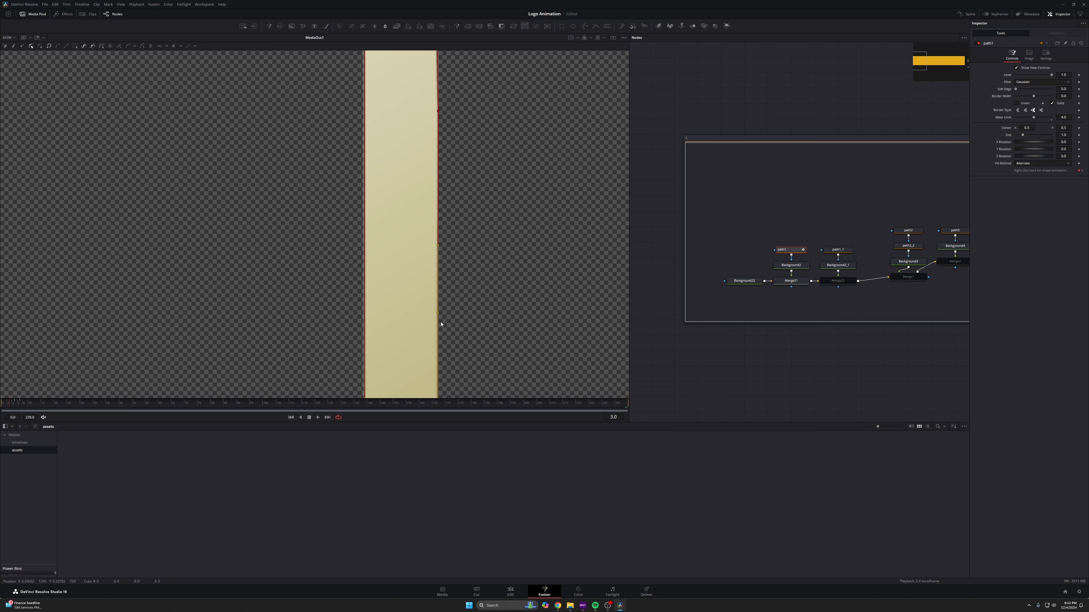
left_click(438, 112)
left_click_drag(438, 113, 446, 324)
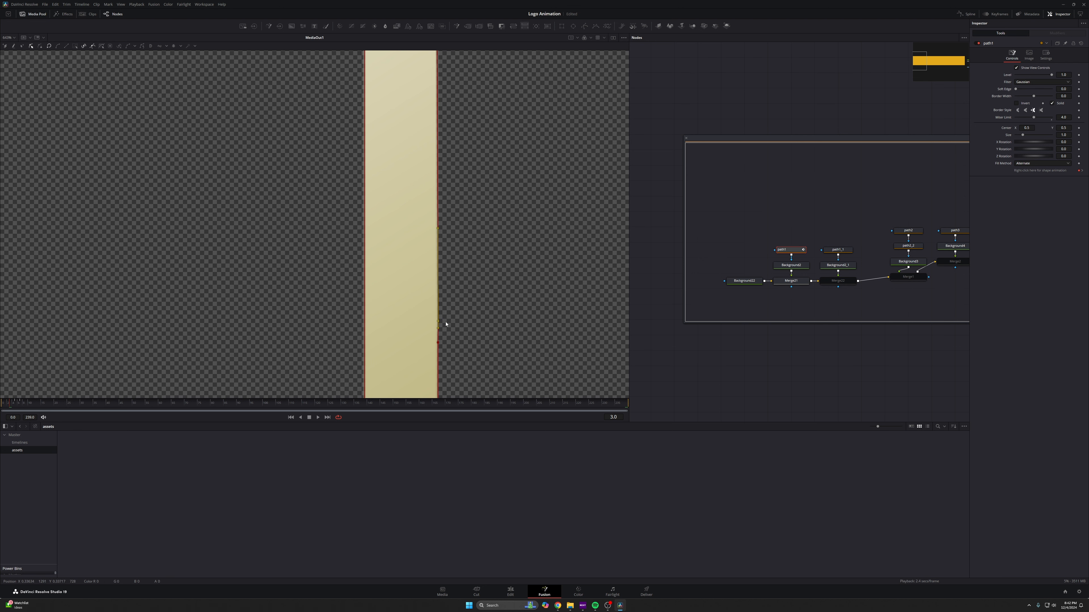
scroll(461, 189, "down", 2)
left_click(449, 113)
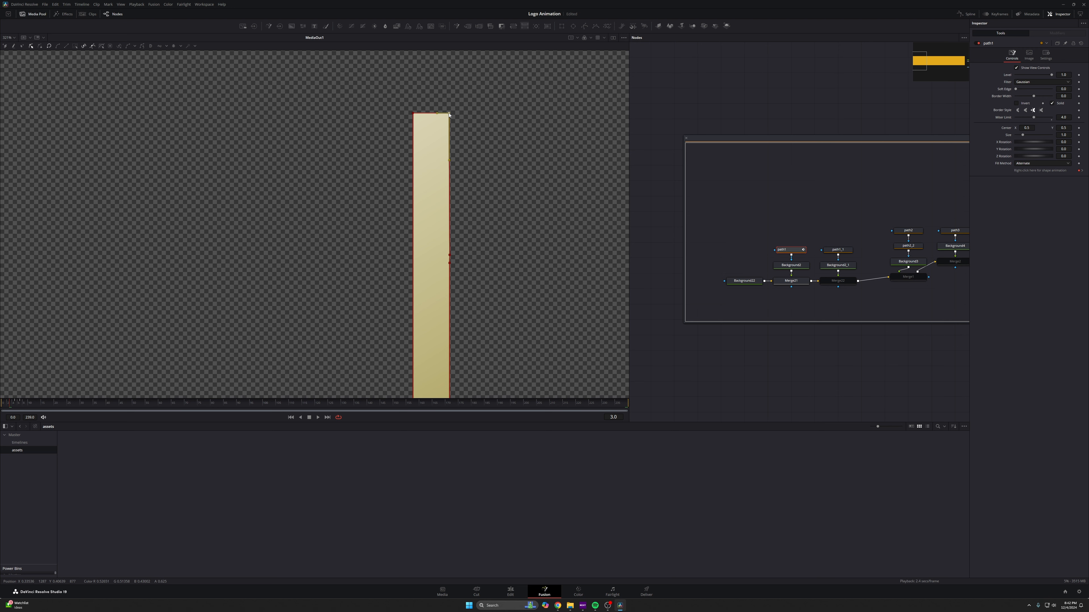
left_click_drag(450, 115, 449, 247)
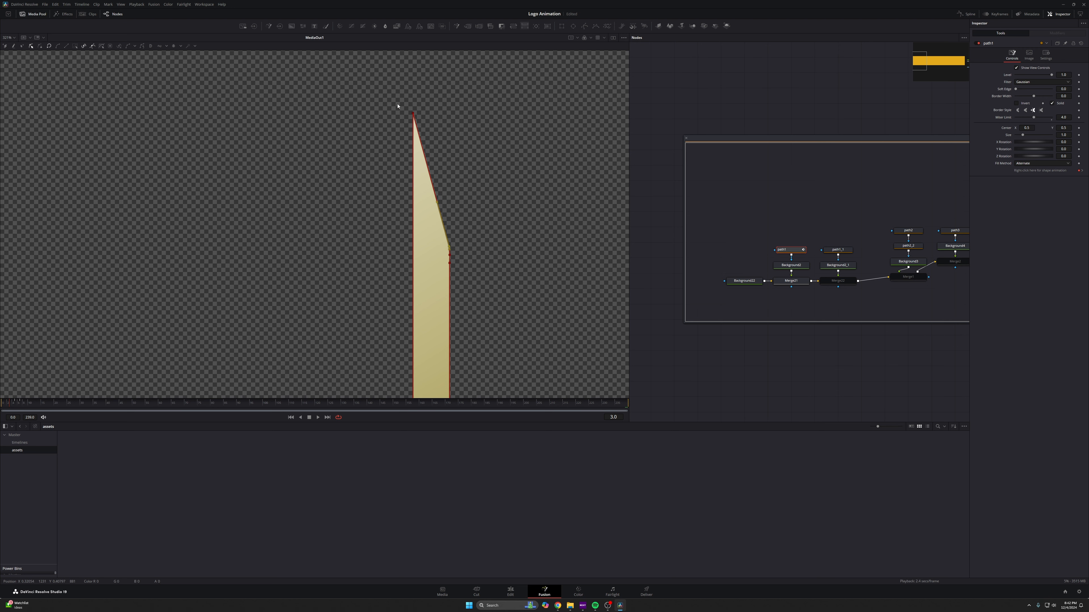
left_click(413, 114)
left_click(413, 114)
left_click_drag(413, 130, 419, 247)
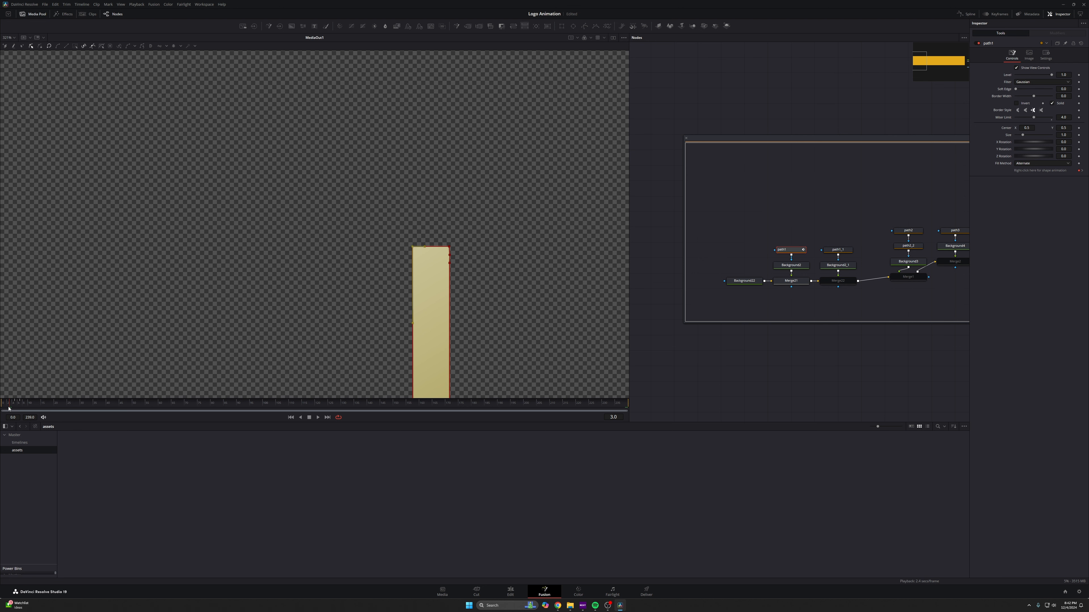
- At frame 1, collapse path1's vertical bar down to its bottom edge by moving its top points
left_click_drag(14, 405, 16, 404)
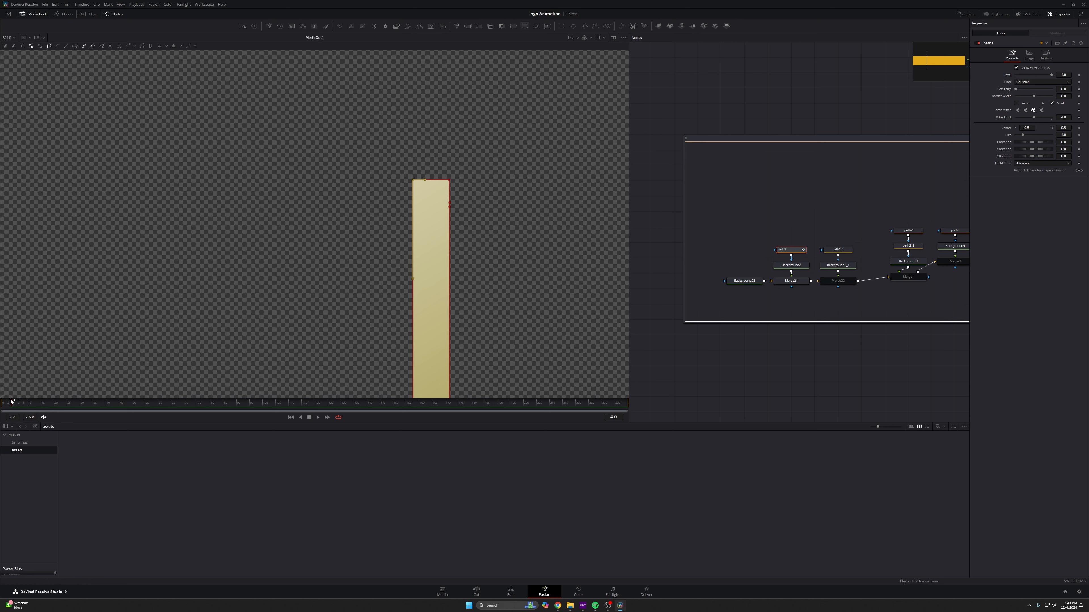
left_click_drag(11, 402, 4, 404)
left_click(504, 153)
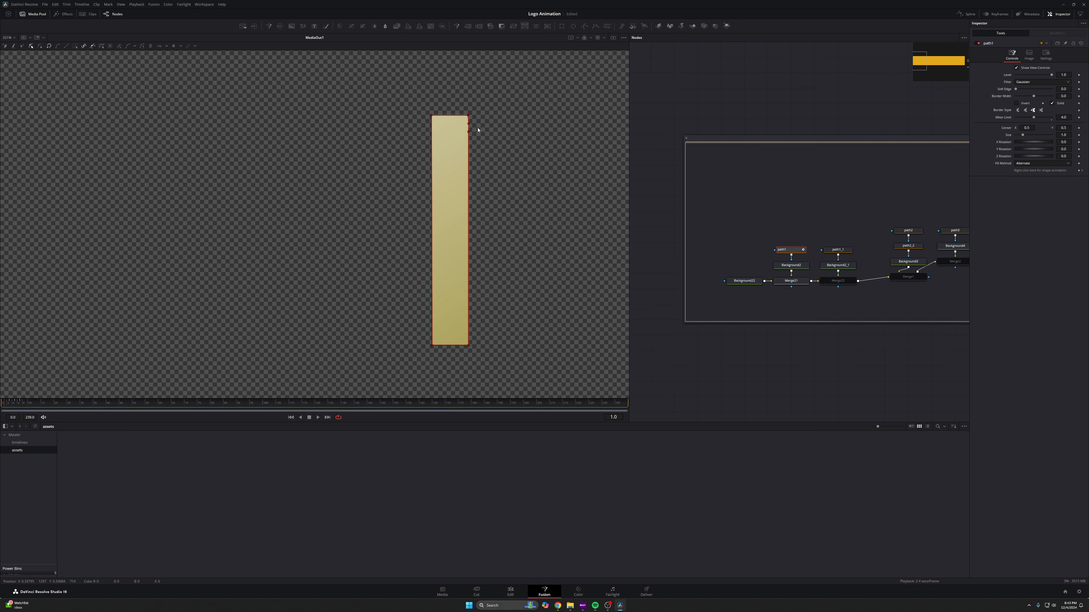
left_click_drag(478, 106, 475, 339)
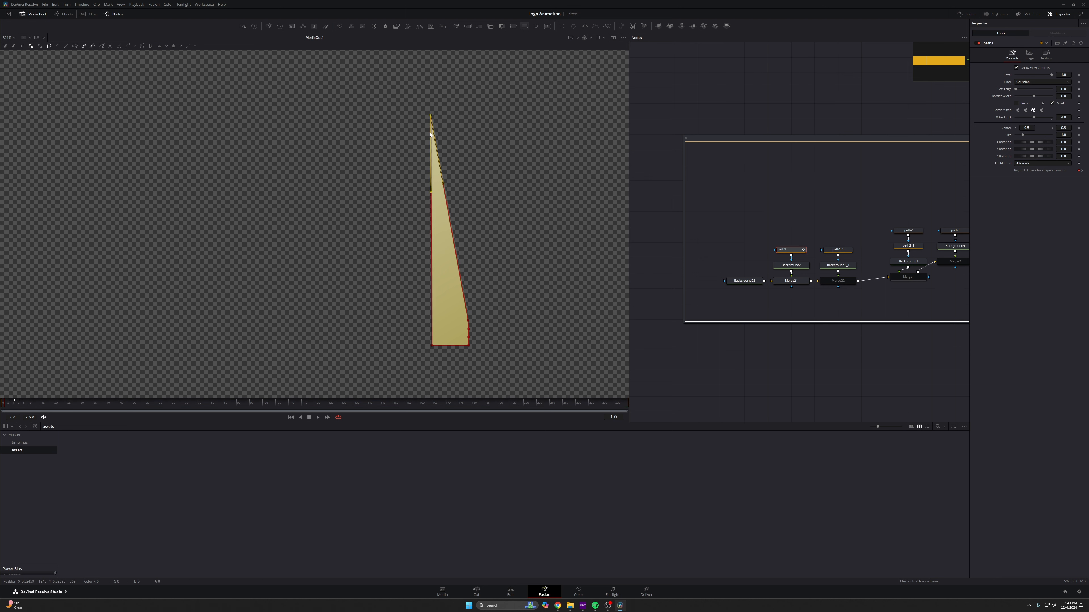
left_click_drag(432, 115, 433, 345)
- At frame 0, gather path1's remaining points together near its lower-left corner
scroll(373, 363, "down", 3)
left_click_drag(17, 405, 1, 405)
scroll(357, 357, "up", 2)
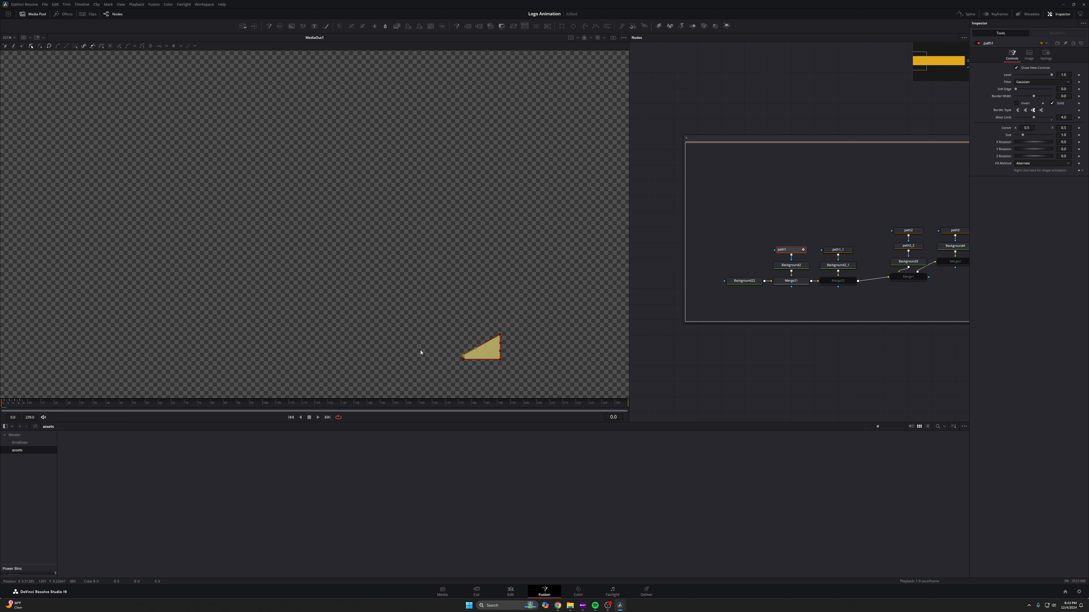
scroll(360, 227, "up", 6)
left_click_drag(361, 226, 495, 276)
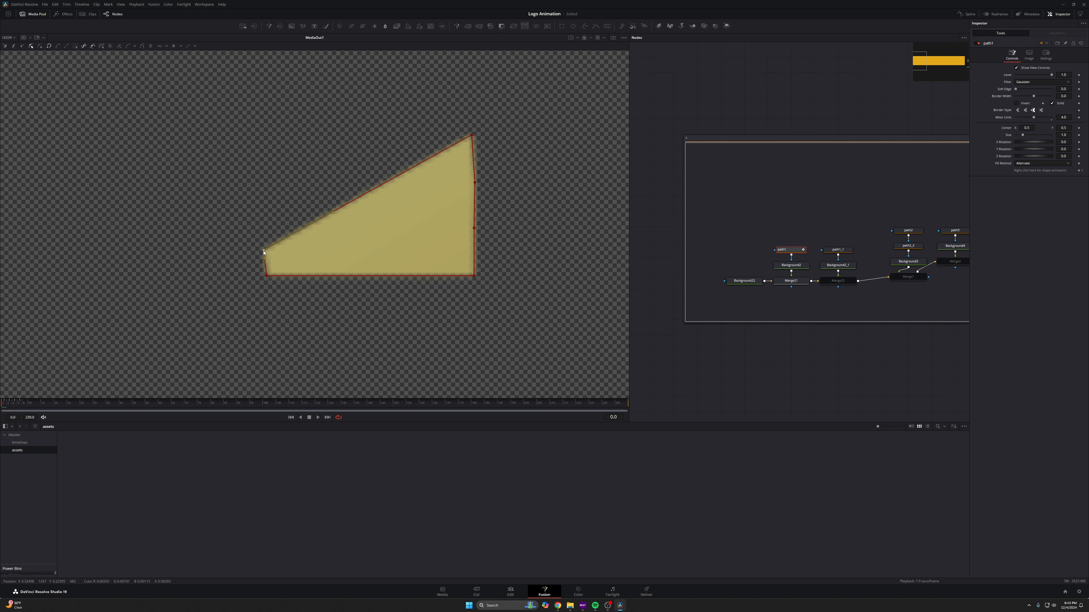
left_click_drag(263, 250, 268, 265)
left_click_drag(472, 134, 276, 264)
left_click_drag(474, 182, 280, 267)
left_click_drag(474, 253, 273, 271)
- Pull path1's last points together into a tiny point so the shape disappears at the start
scroll(271, 268, "up", 5)
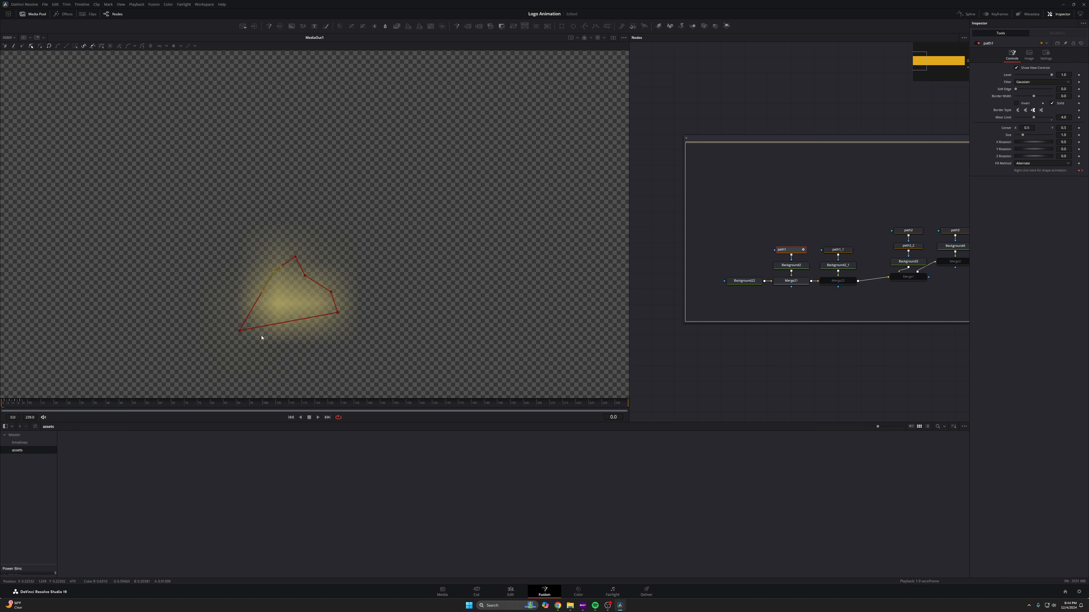
left_click_drag(241, 330, 270, 308)
left_click_drag(338, 312, 316, 293)
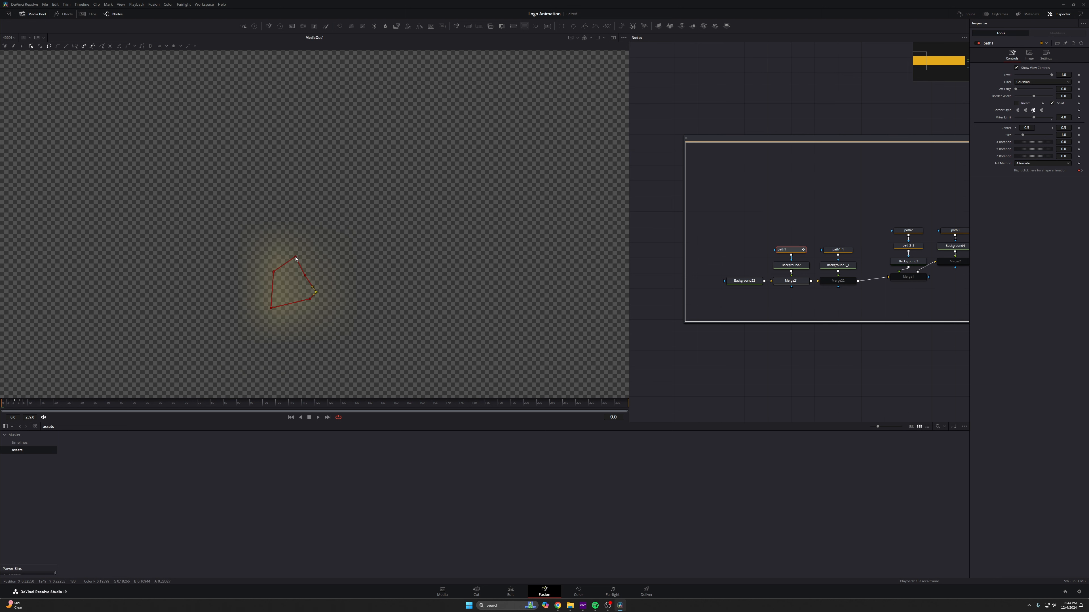
left_click_drag(295, 258, 297, 273)
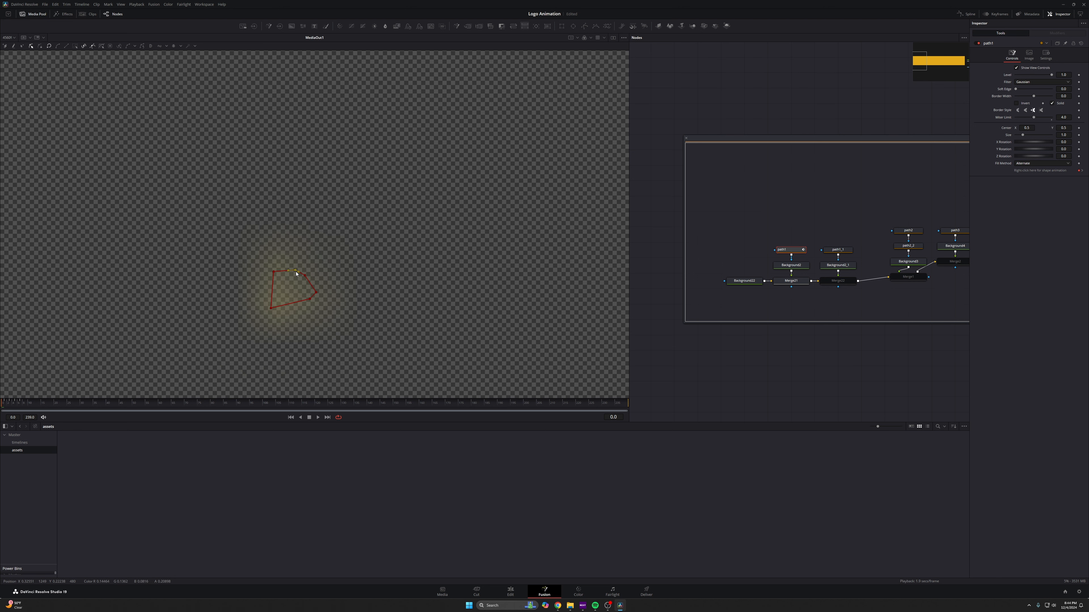
left_click(16, 40)
left_click(13, 45)
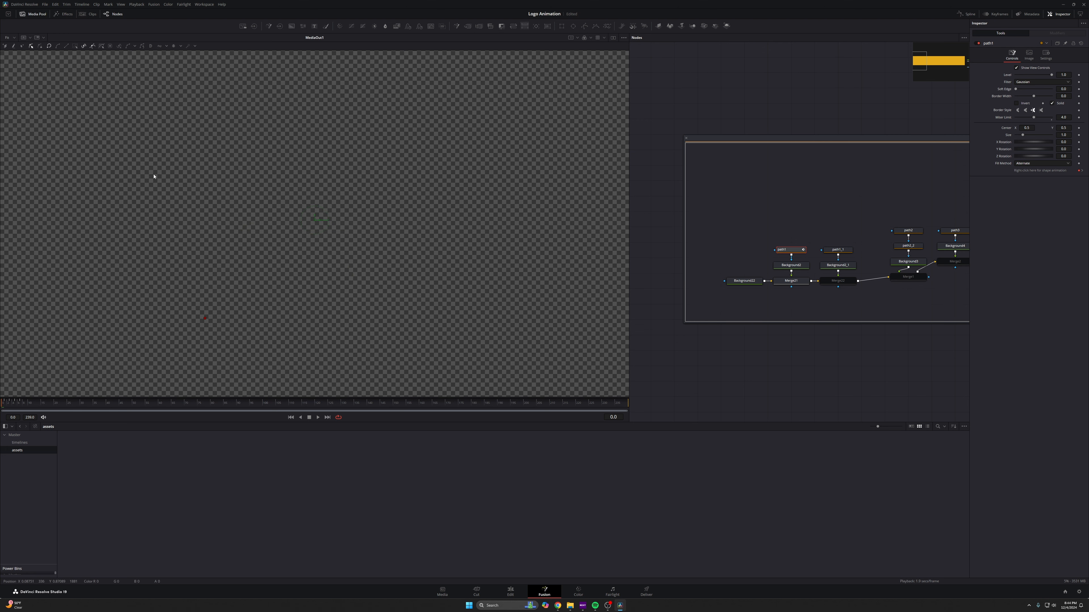
- Preview the animation, then enable Motion Blur on path1 with a quality of 8
left_click(786, 283)
key("space")
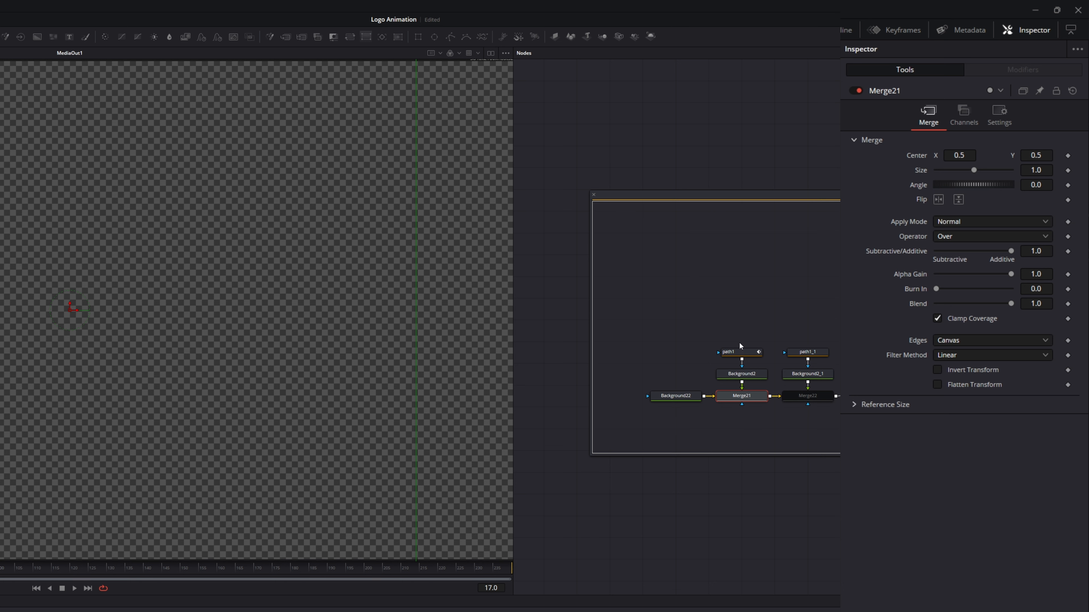
left_click(738, 352)
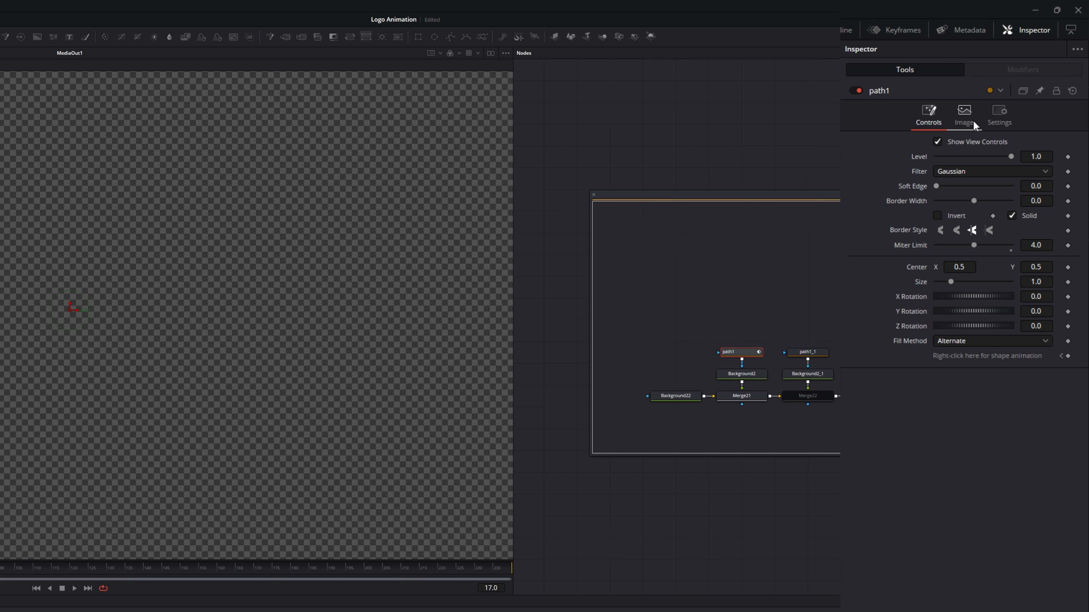
left_click(998, 114)
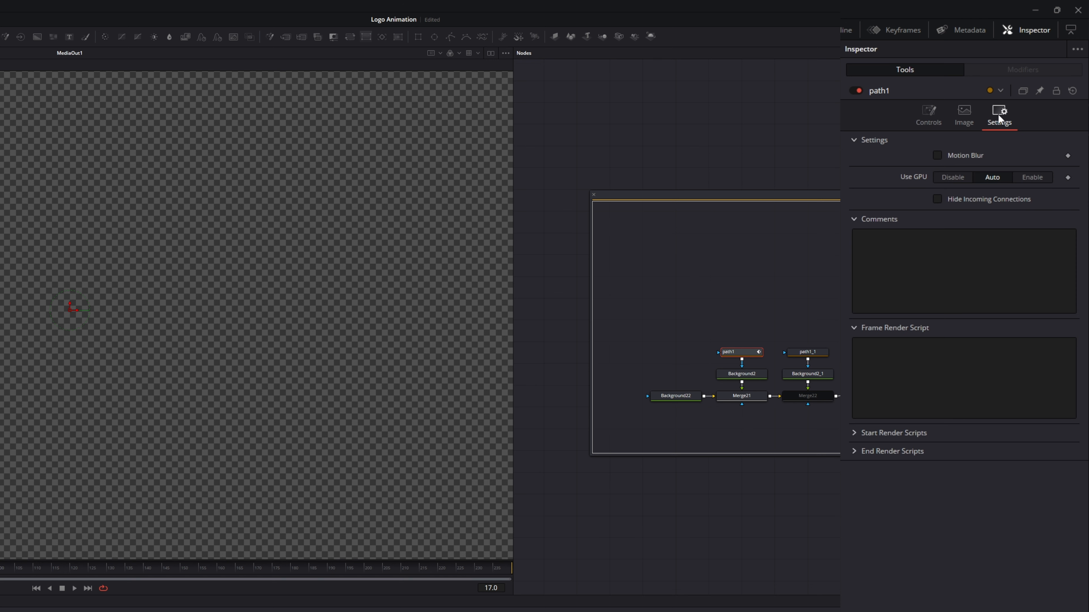
left_click(938, 156)
left_click_drag(1010, 170, 1003, 170)
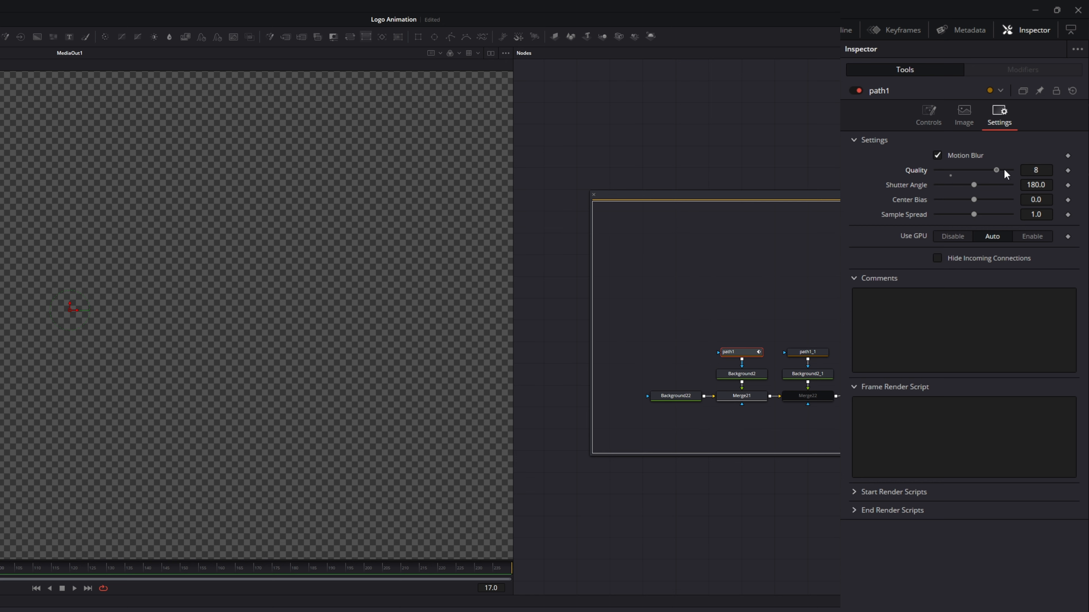
- Open path1's animation curve in the spline editor and select all its keyframes
key("Home")
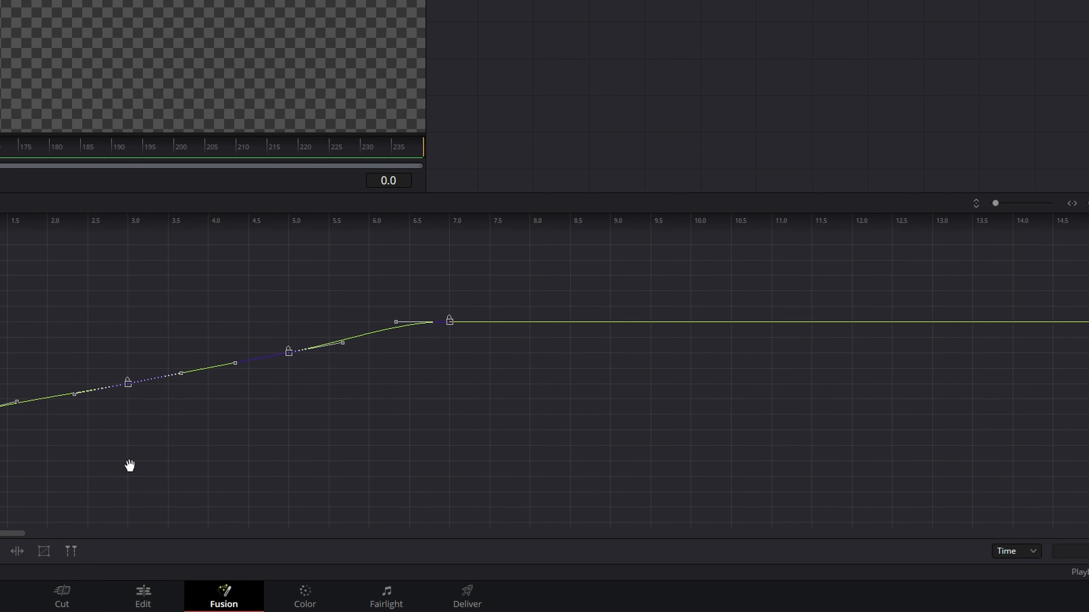
left_click_drag(129, 467, 497, 392)
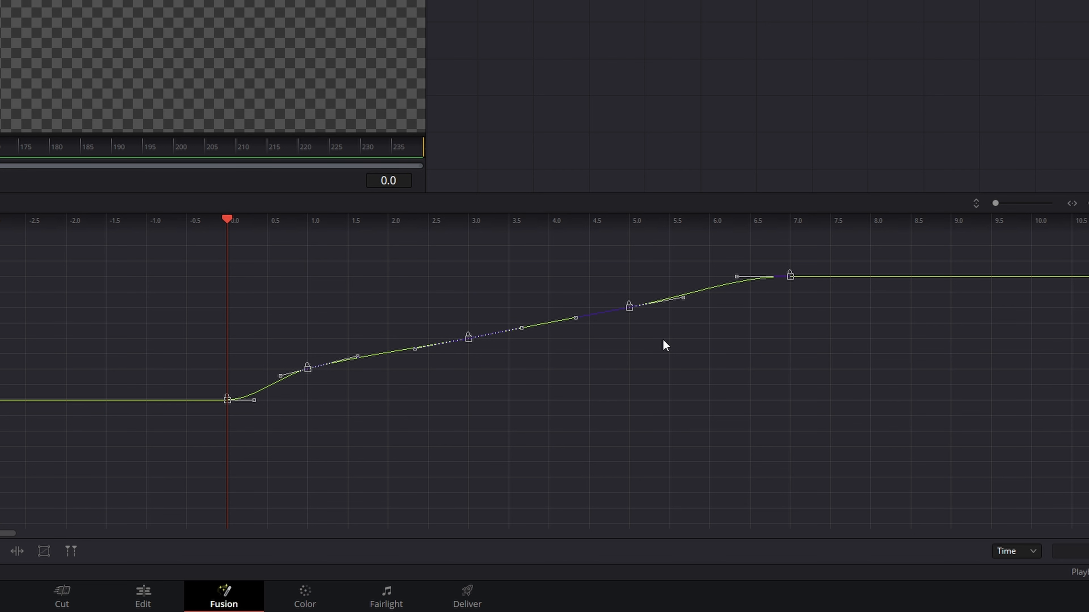
left_click_drag(678, 384, 695, 404)
left_click(869, 245)
left_click_drag(898, 251, 172, 456)
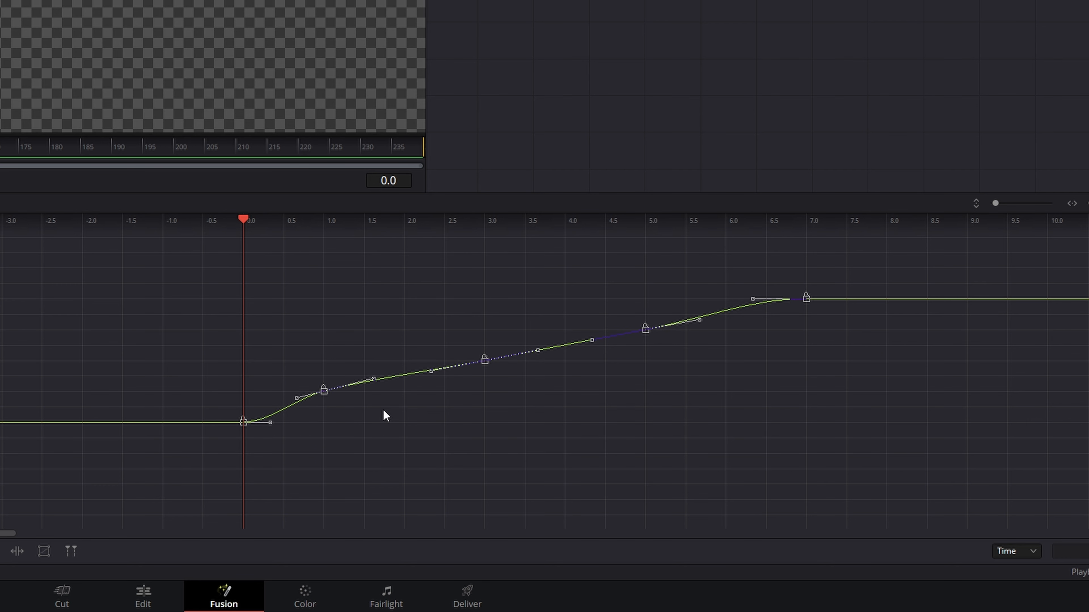
left_click(314, 437)
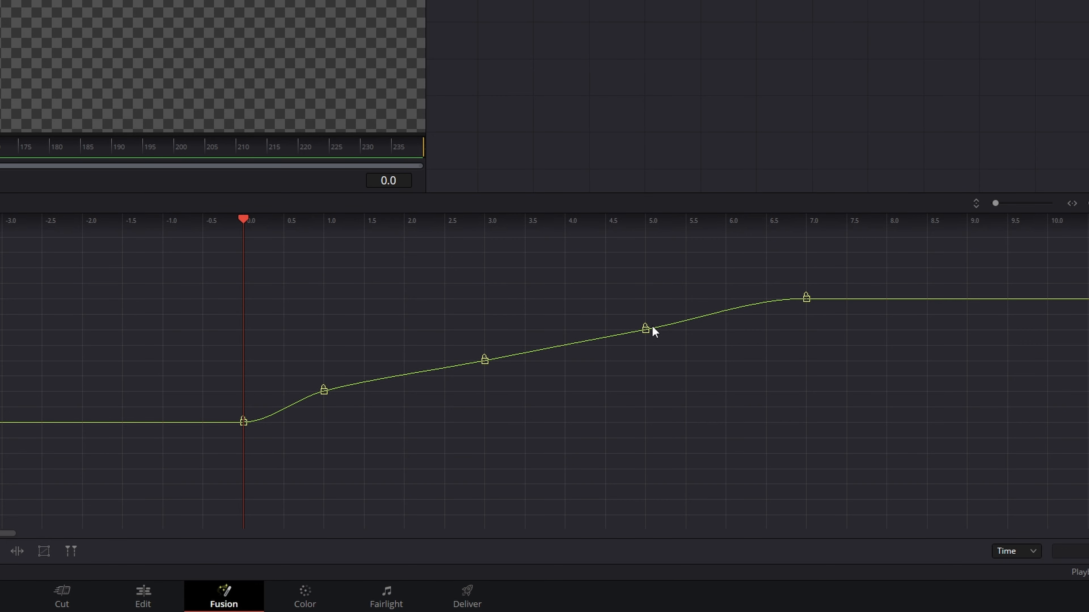
- Re-enable the Merge22 node to bring back the tall arch piece
key("space")
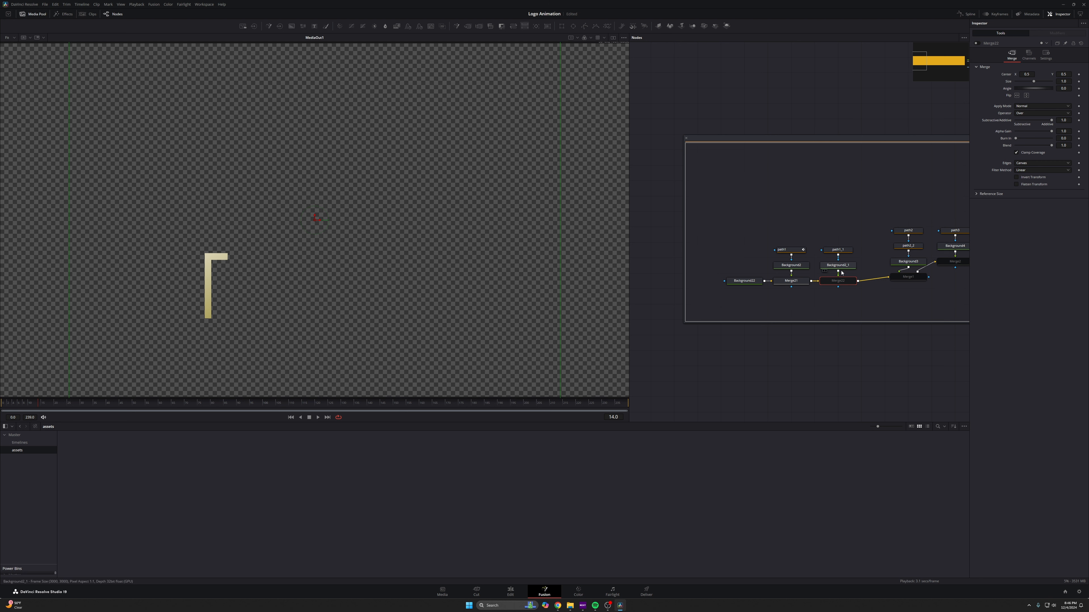
left_click(976, 43)
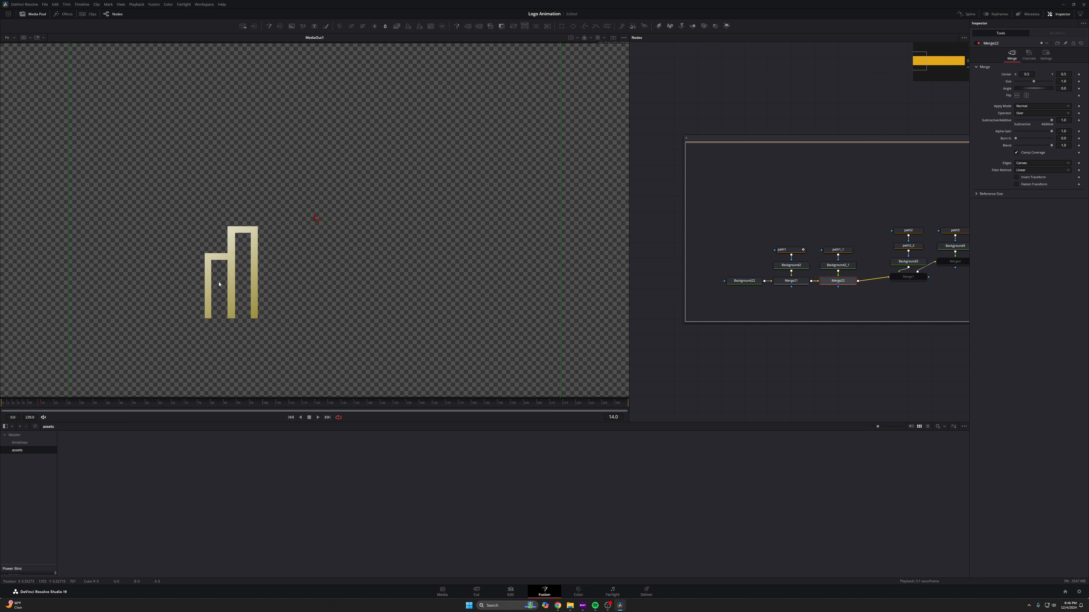
scroll(269, 283, "up", 5)
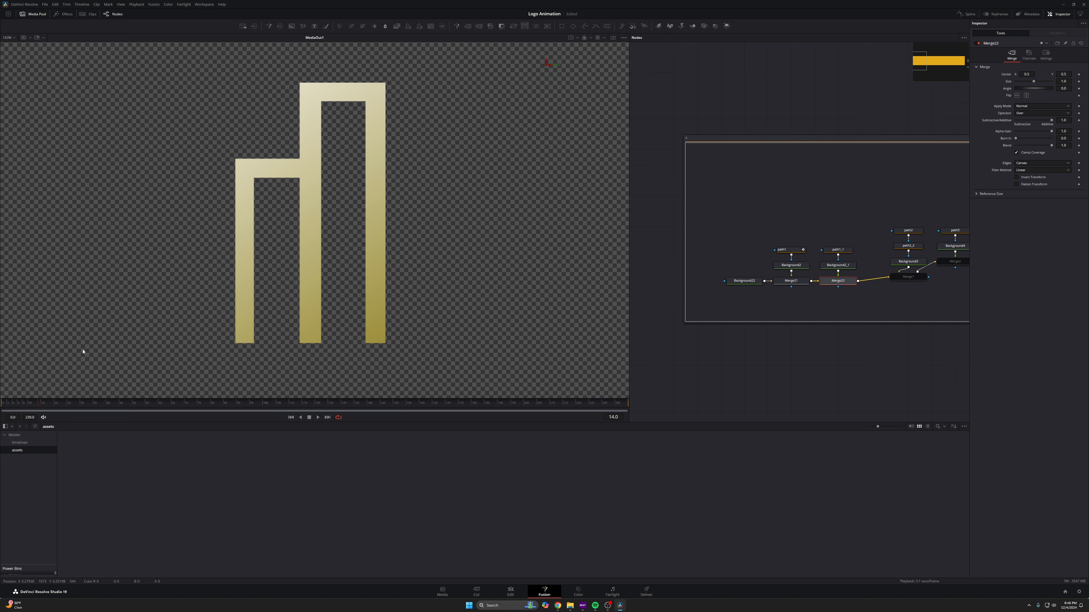
- Select path1_1 at frame 13 and add a shape animation keyframe
left_click(20, 403)
left_click(30, 403)
left_click(843, 253)
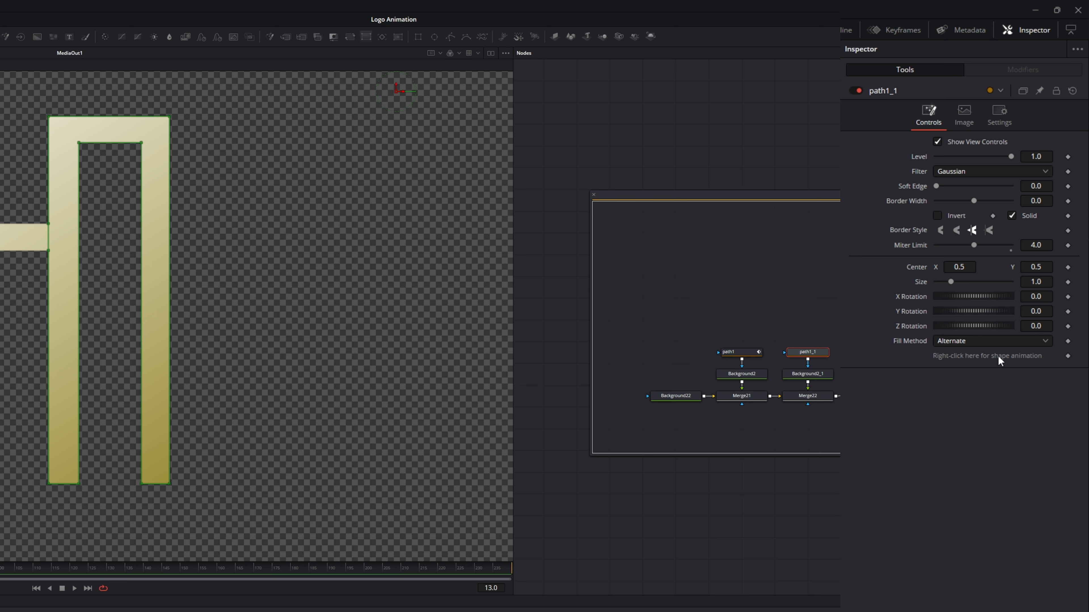
left_click(1068, 357)
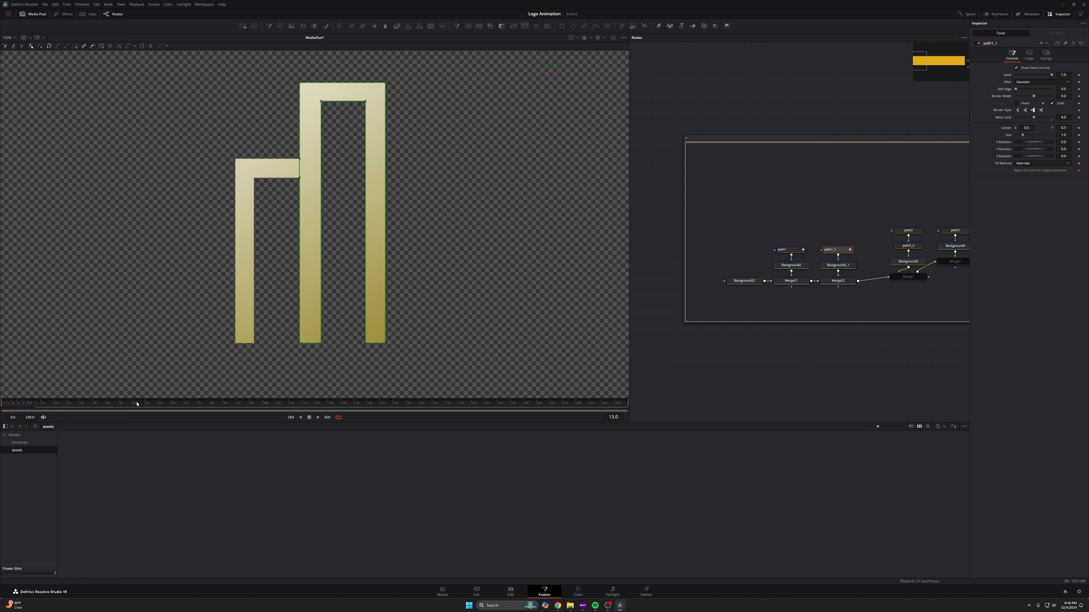
- At frame 8, shorten path1_1's top horizontal arm by moving its right end points toward the bar
left_click(32, 406)
left_click_drag(31, 407, 29, 405)
left_click_drag(413, 355, 385, 101)
scroll(390, 106, "up", 5)
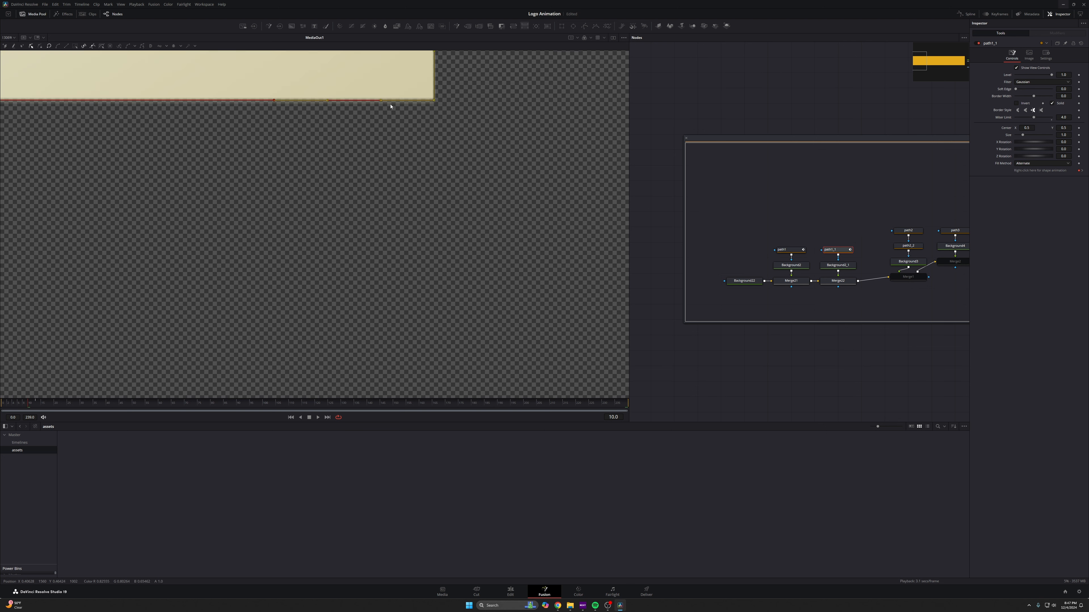
scroll(391, 106, "up", 3)
scroll(428, 184, "down", 4)
key("Left")
key("Left")
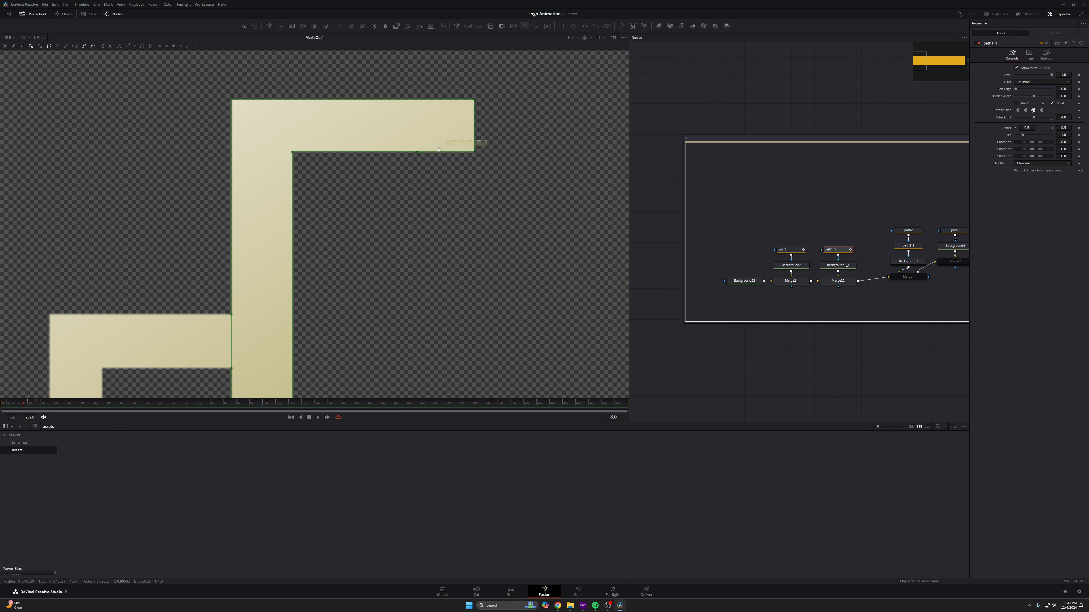
left_click_drag(486, 141, 299, 157)
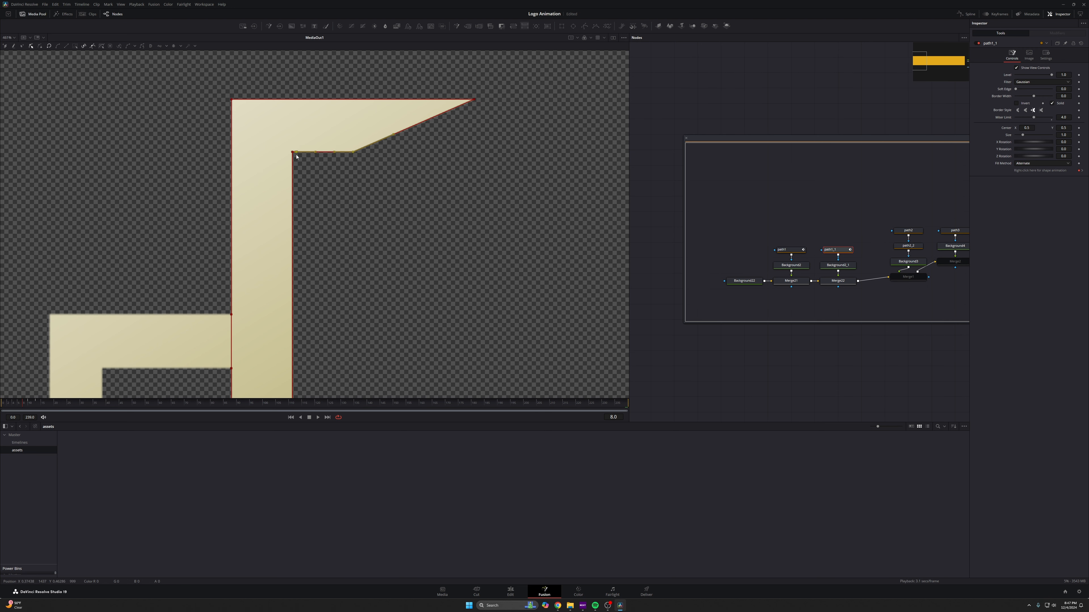
left_click(474, 100)
left_click_drag(474, 100, 350, 100)
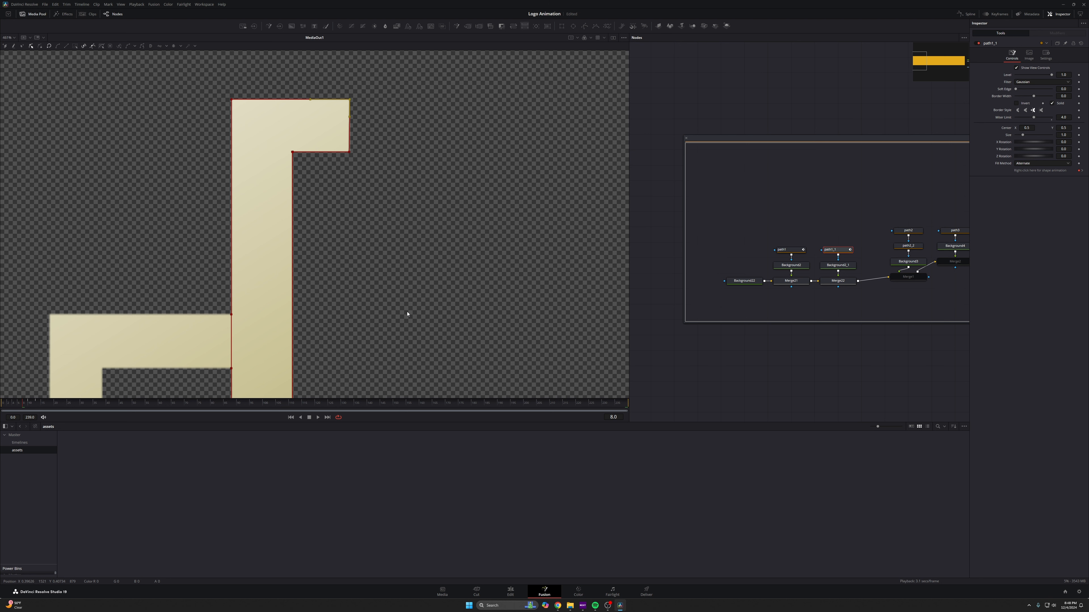
- At frame 5, collapse path1_1's top horizontal arm by moving both its end points onto the top of the bar
left_click(20, 407)
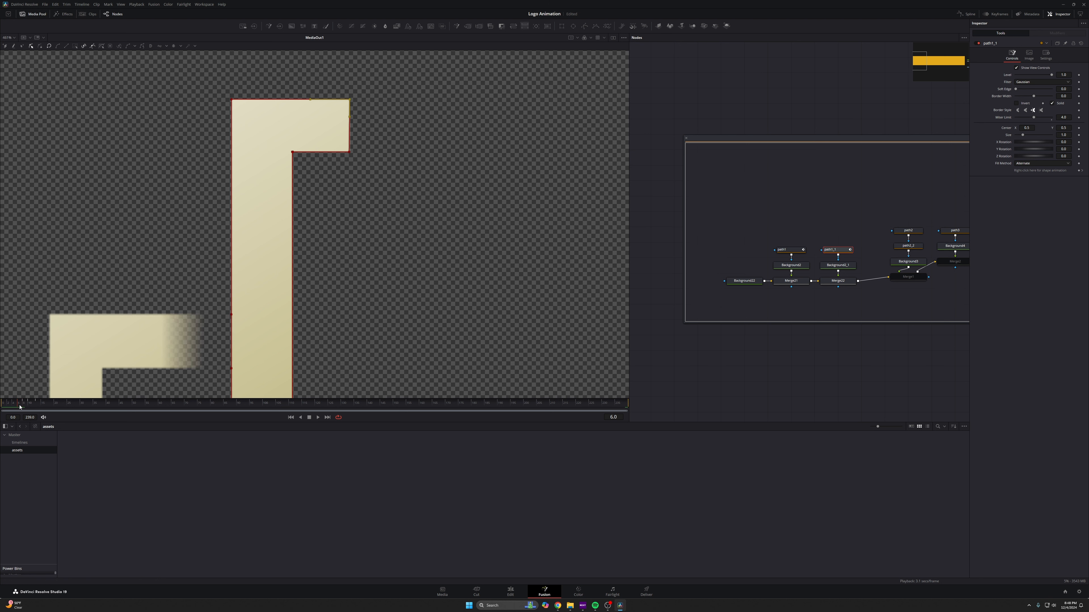
scroll(292, 151, "up", 5)
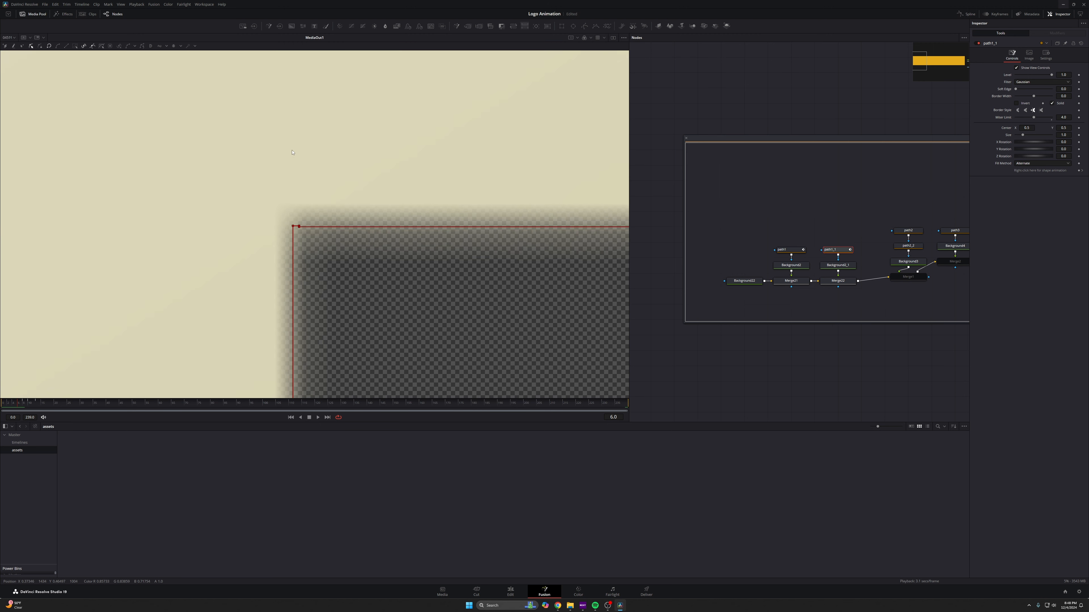
scroll(298, 226, "up", 6)
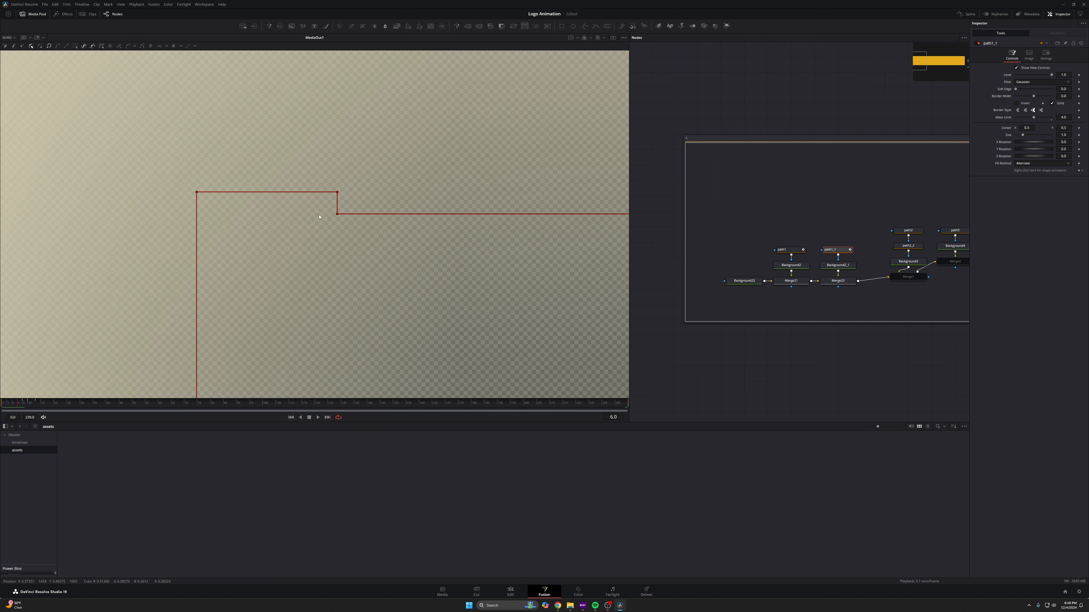
left_click_drag(338, 193, 304, 217)
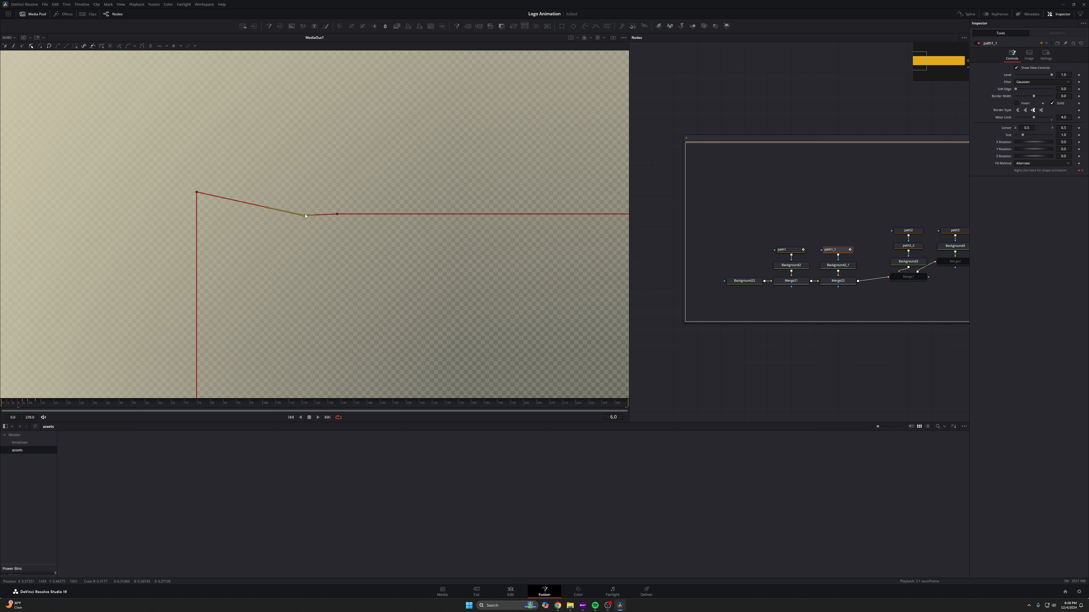
left_click_drag(198, 193, 201, 220)
scroll(365, 221, "down", 6)
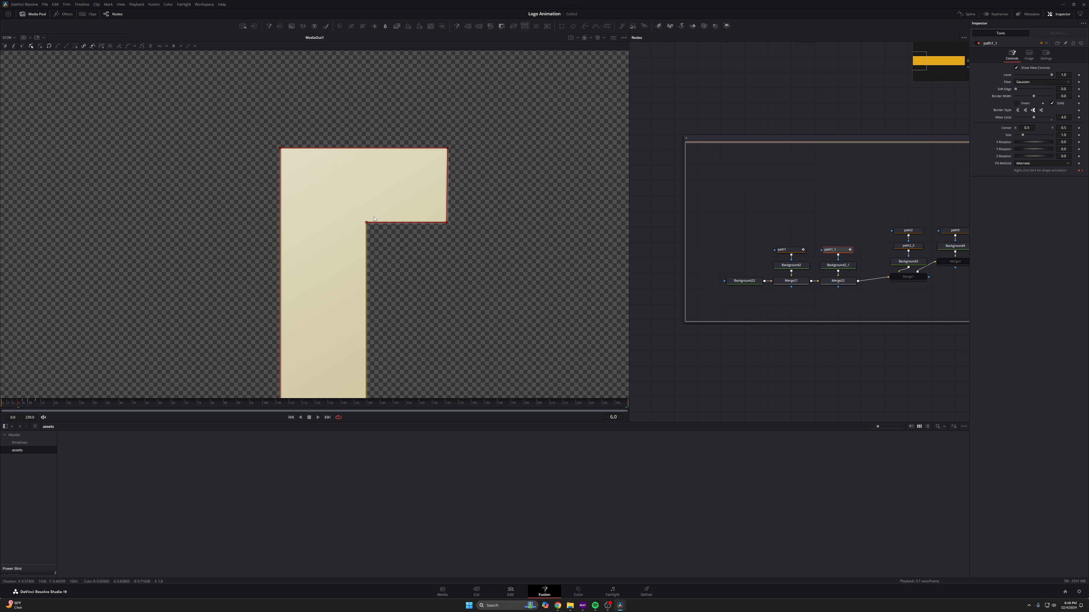
- At frame 4, try shortening path1_1's vertical bar by pulling its top points down, then undo the point move
scroll(360, 220, "up", 6)
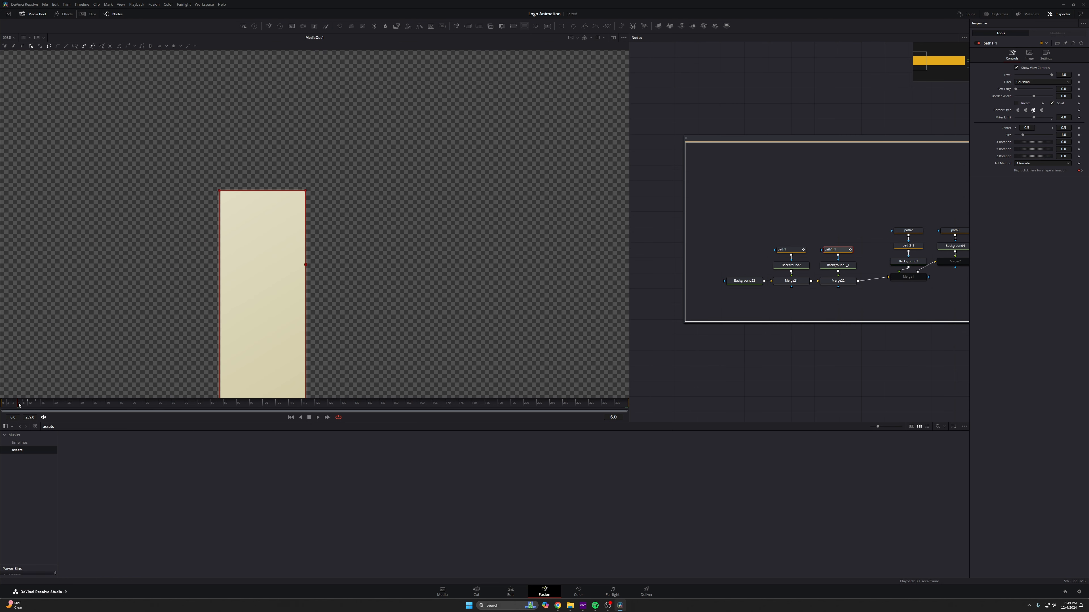
left_click_drag(20, 405, 15, 405)
scroll(486, 162, "down", 2)
left_click_drag(432, 73, 329, 147)
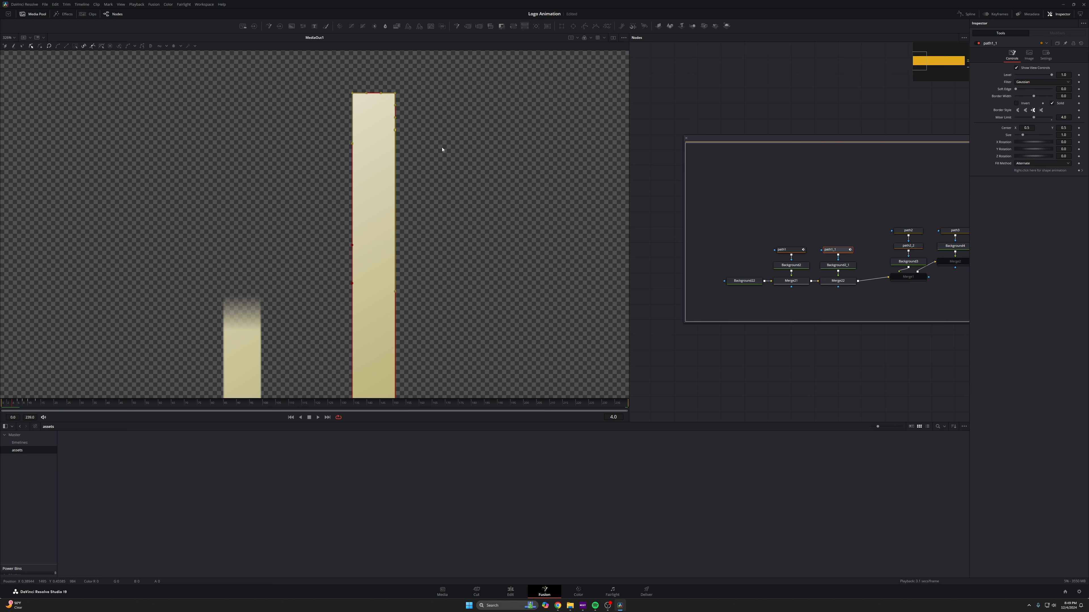
left_click_drag(353, 95, 402, 332)
scroll(402, 332, "down", 3)
left_click(5, 405)
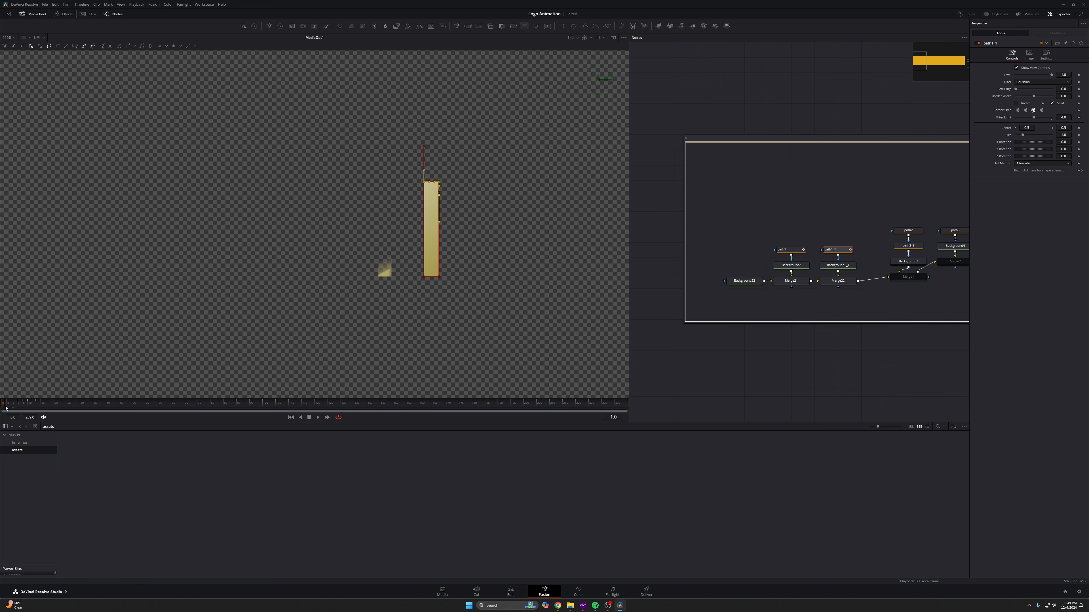
scroll(400, 118, "up", 3)
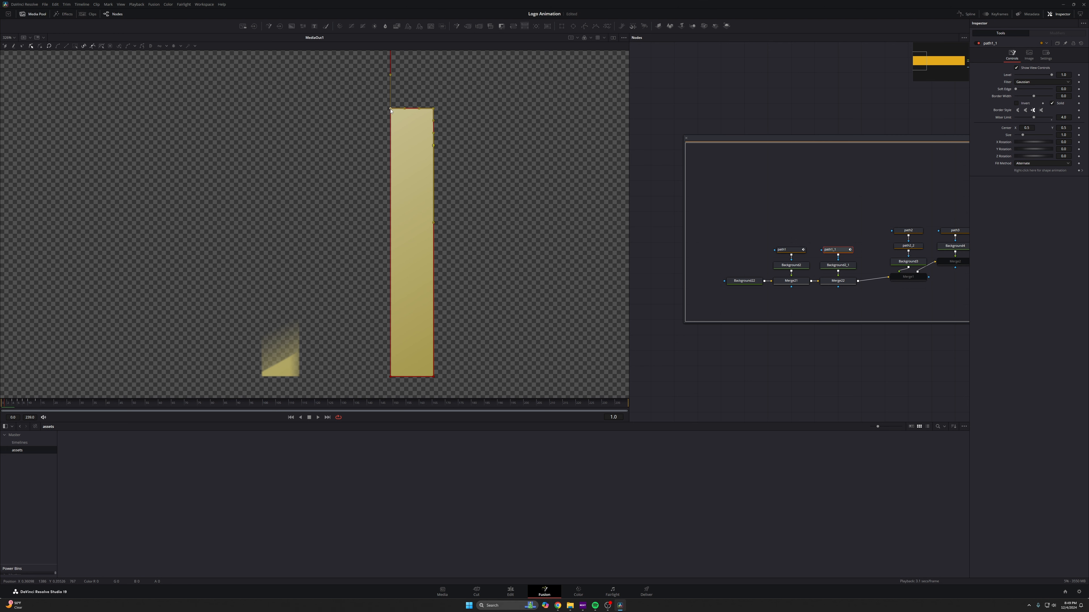
key("ctrl+z")
scroll(397, 330, "down", 2)
- At frame 0, select the path1_1 node and enable Motion Blur in its settings
left_click(1, 406)
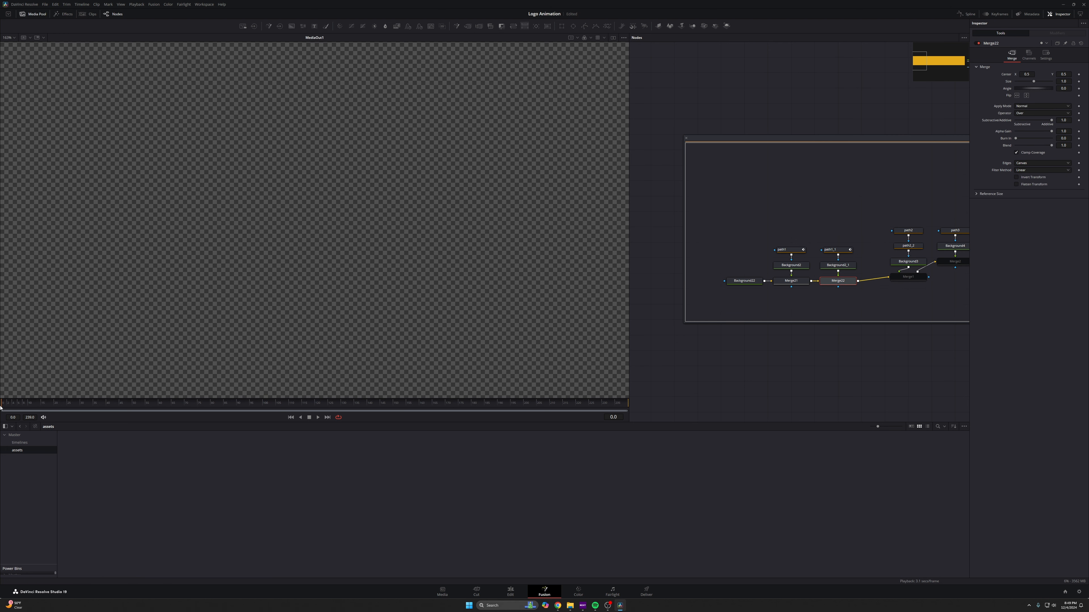
left_click(836, 250)
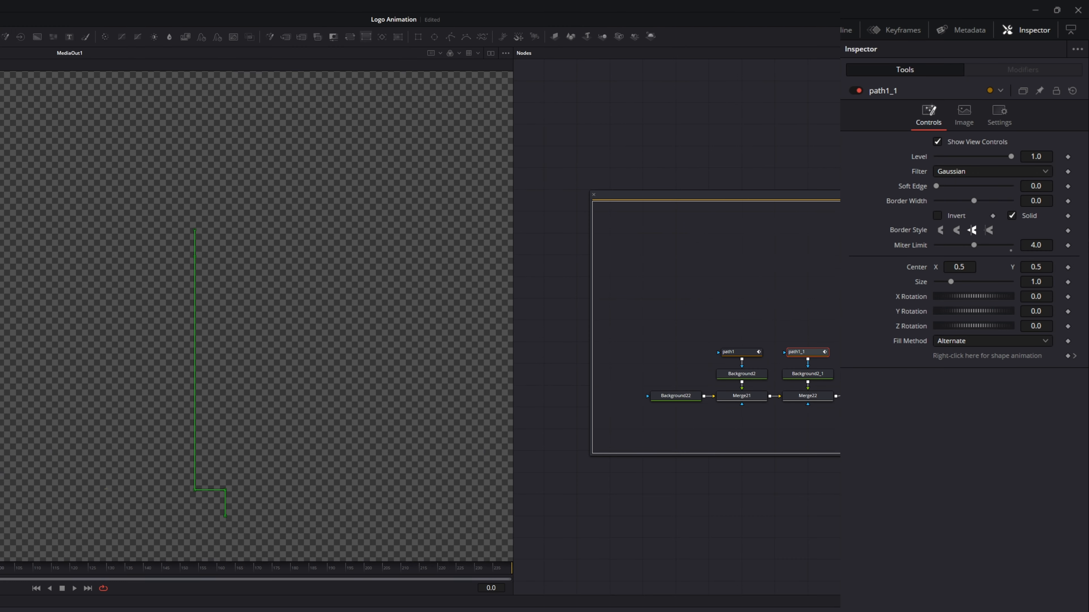
left_click(999, 114)
left_click(937, 156)
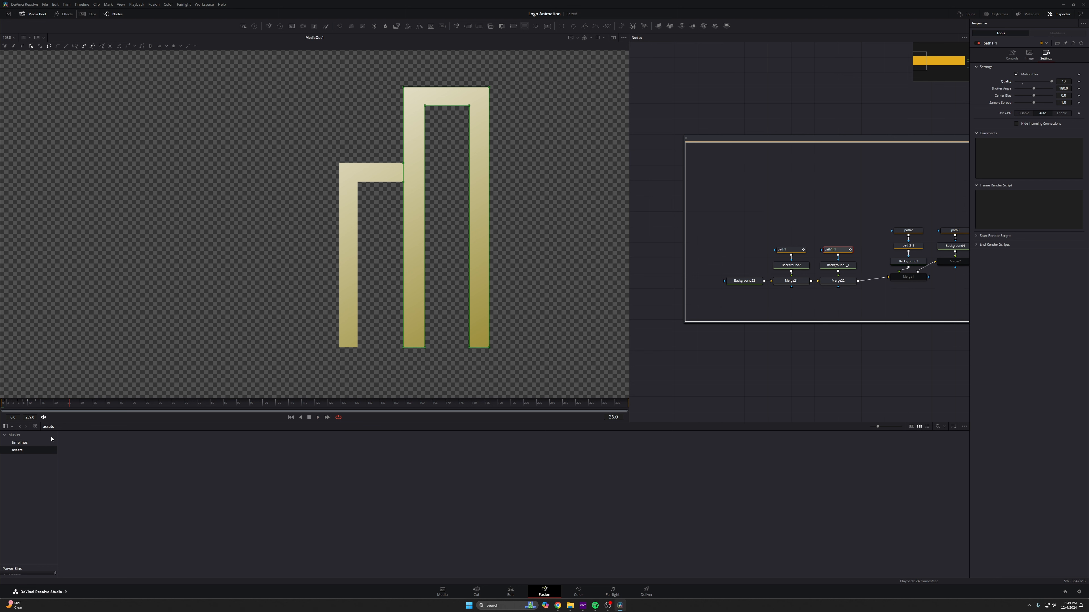
- Open the Keyframes editor, expand path1_1 to its Polyline track, and select its keyframes
left_click(1, 403)
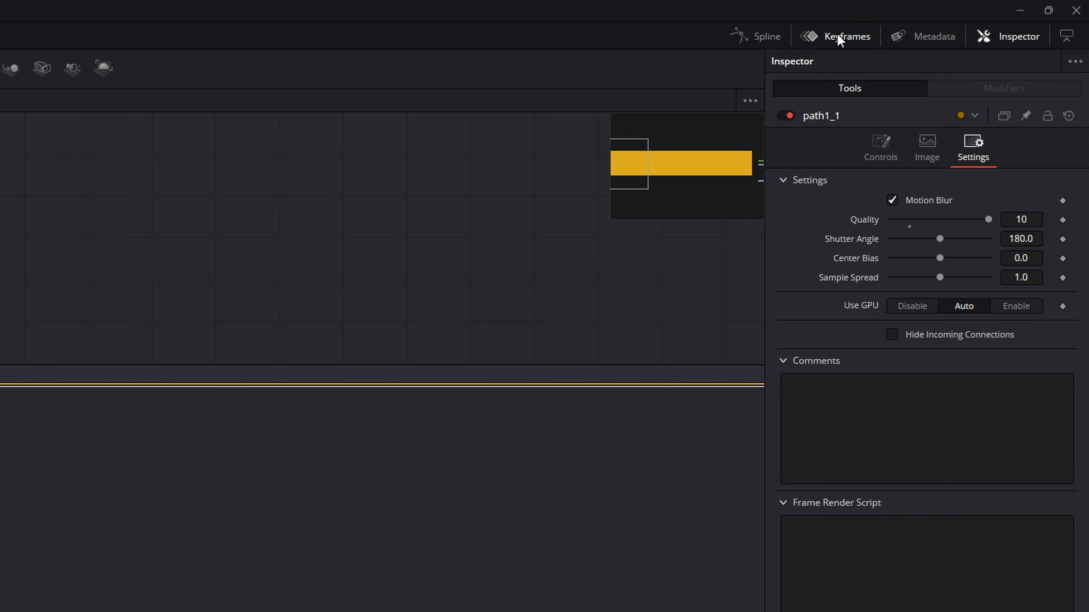
left_click(837, 34)
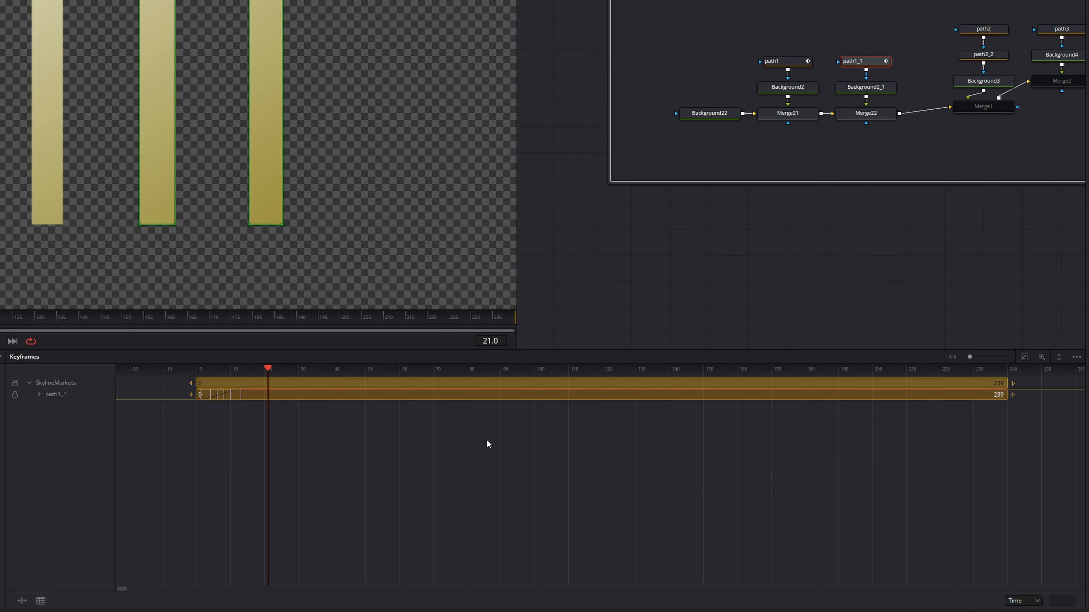
left_click(1077, 358)
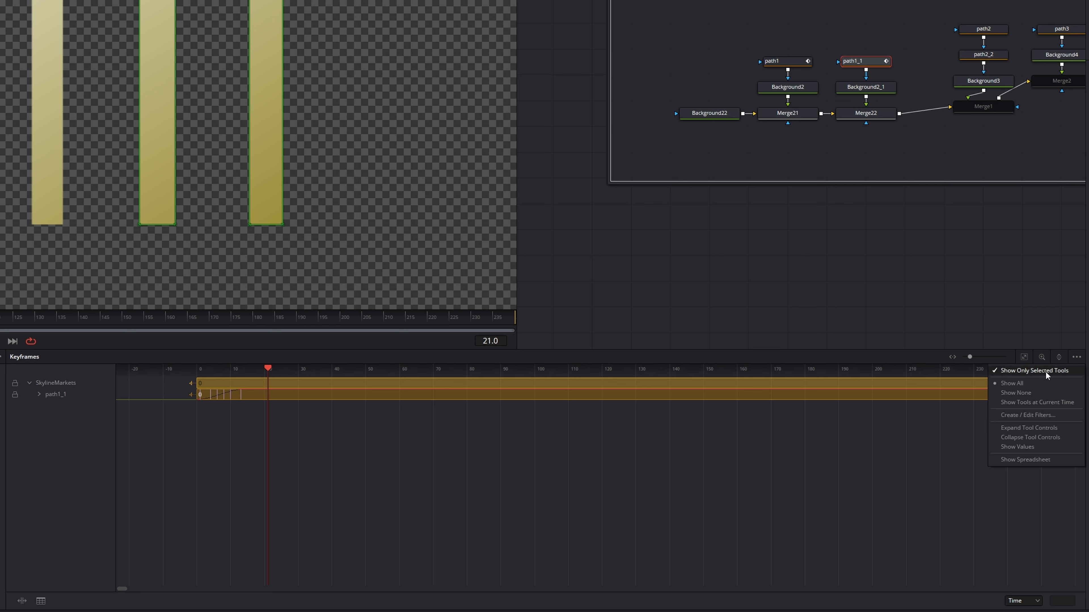
left_click(341, 462)
left_click(42, 396)
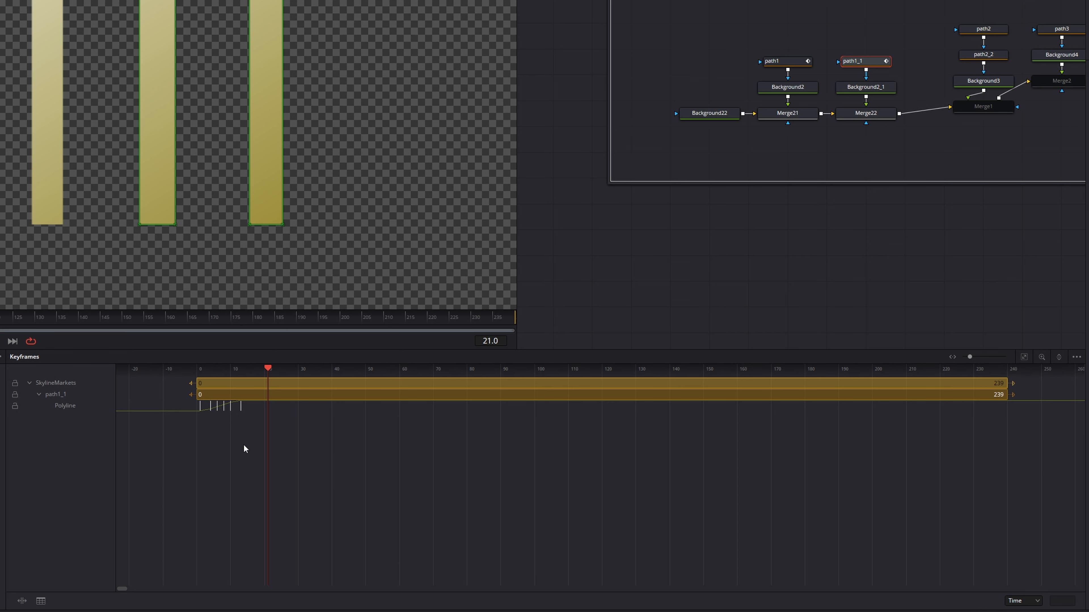
scroll(190, 406, "up", 5)
left_click_drag(241, 438, 518, 418)
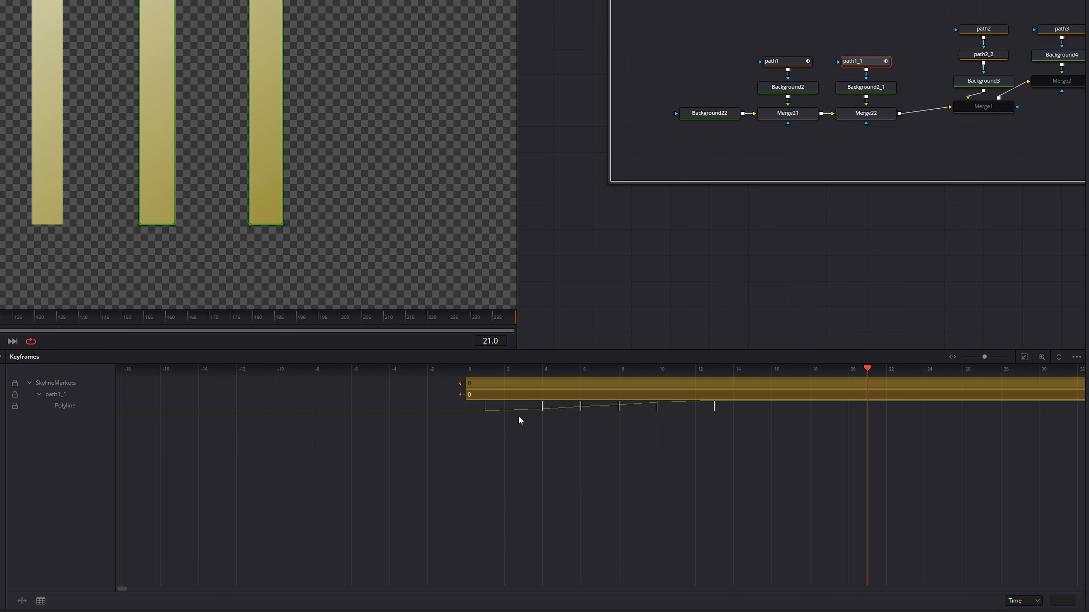
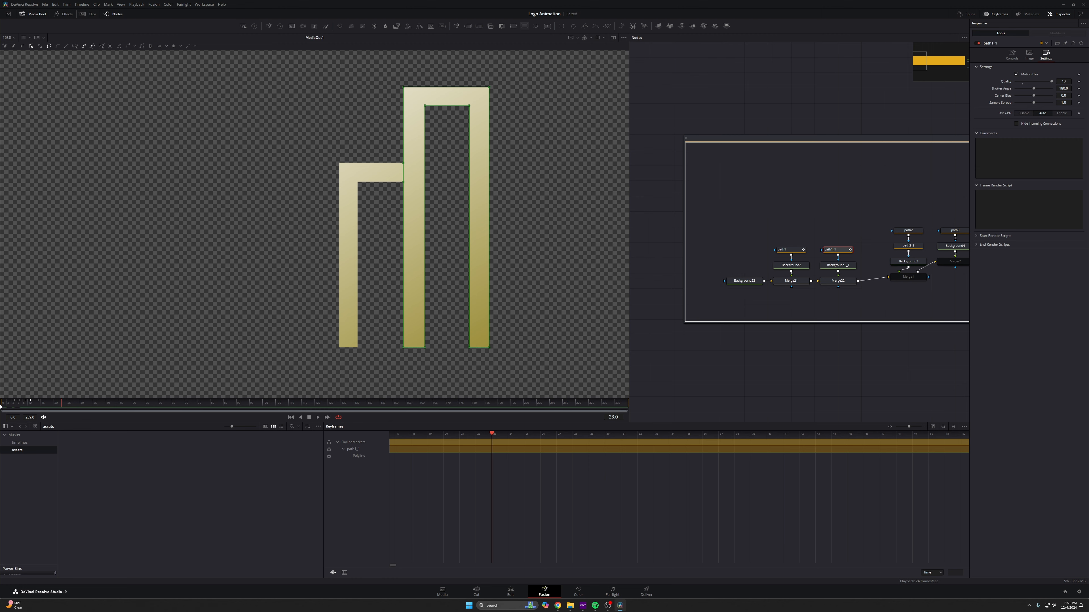
- At frame 20, select the path2 node and turn on shape animation for its polyline
left_click(995, 14)
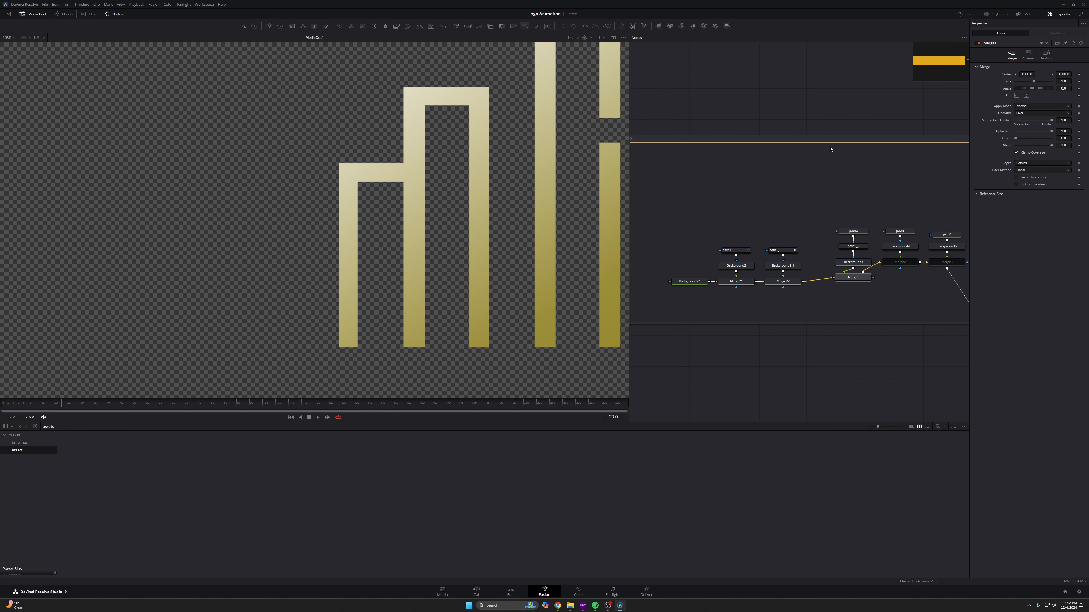
scroll(518, 187, "down", 5)
left_click_drag(535, 195, 504, 201)
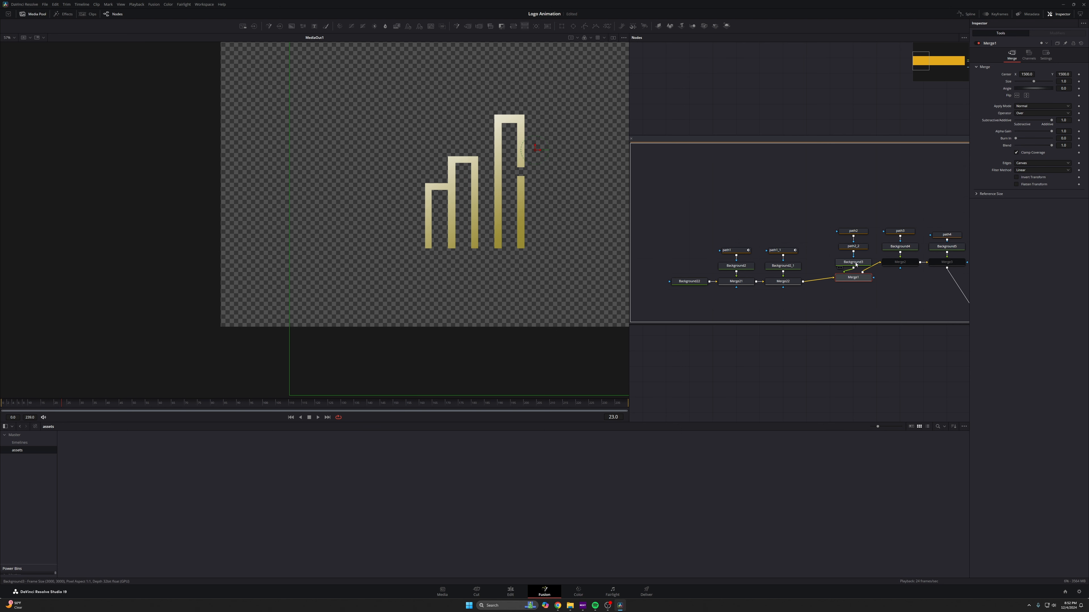
scroll(511, 145, "up", 3)
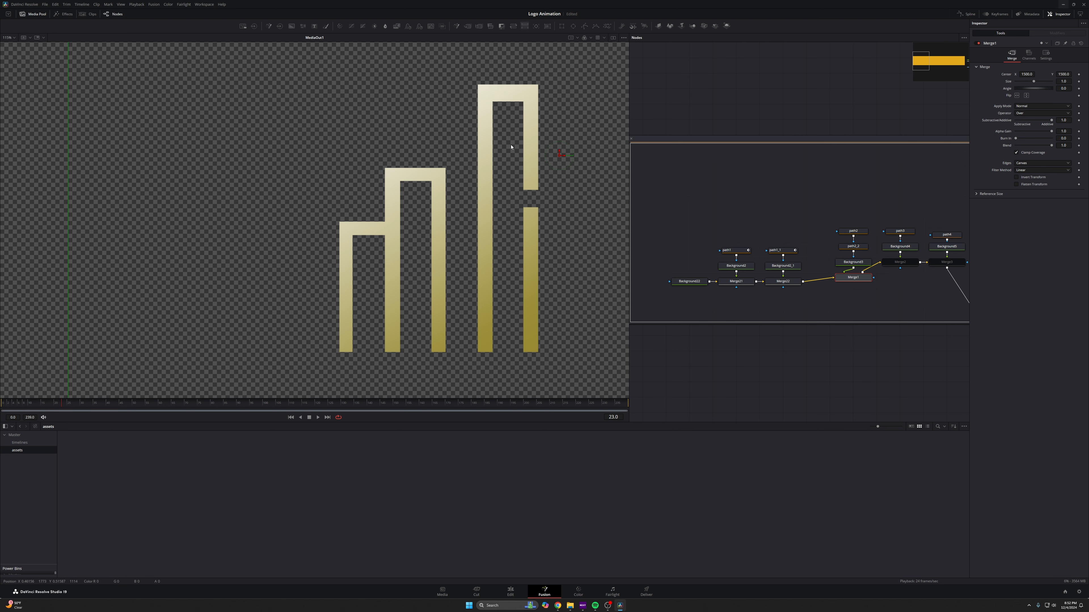
left_click(854, 232)
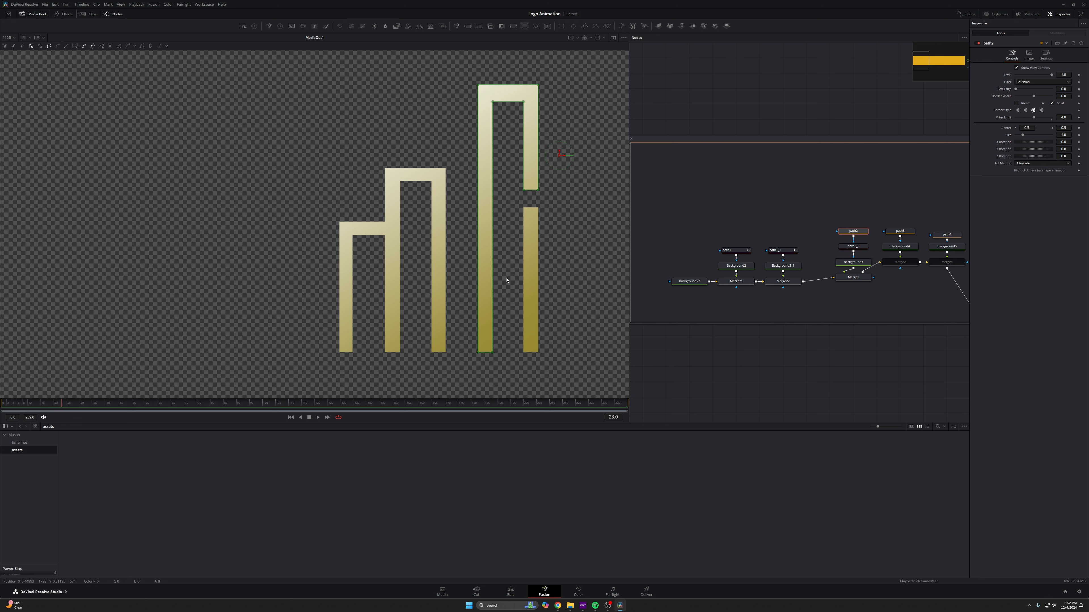
left_click(840, 251)
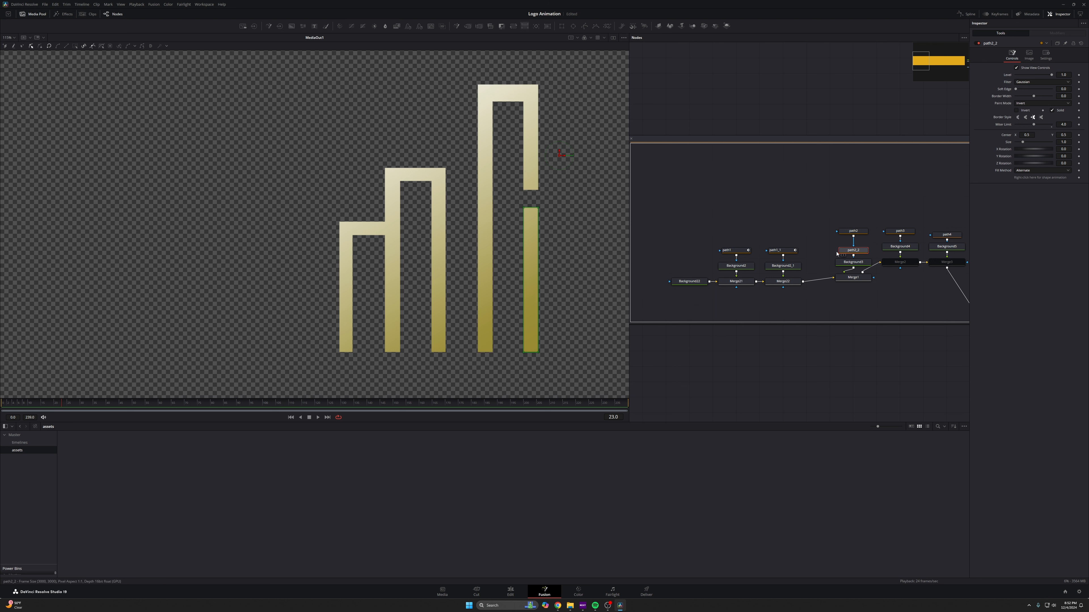
left_click(861, 232)
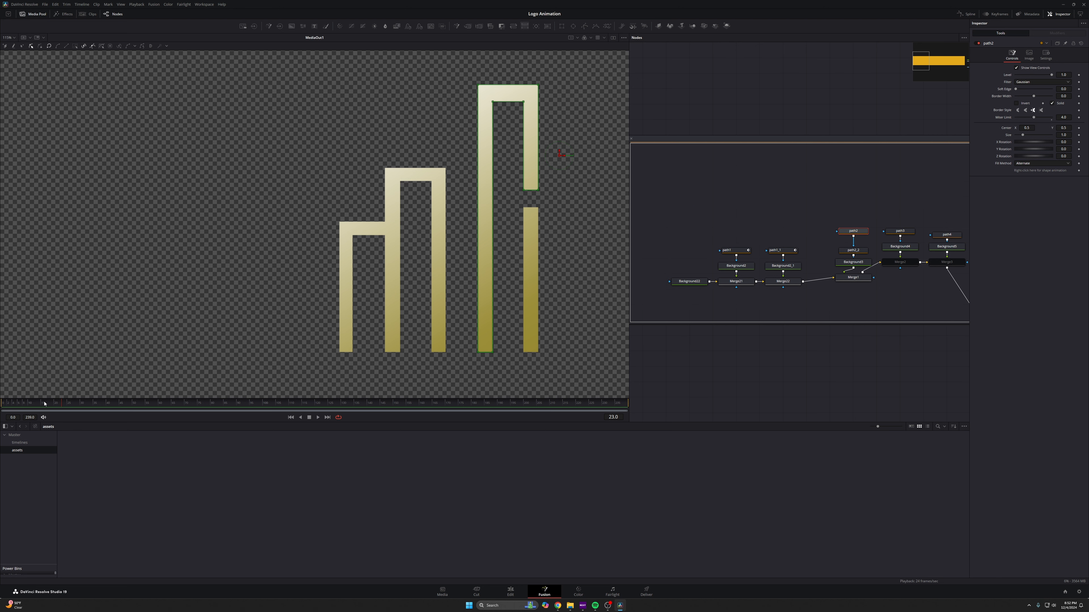
mouse_move(44, 404)
left_mouse_down()
mouse_move(25, 403)
mouse_move(55, 402)
left_mouse_up()
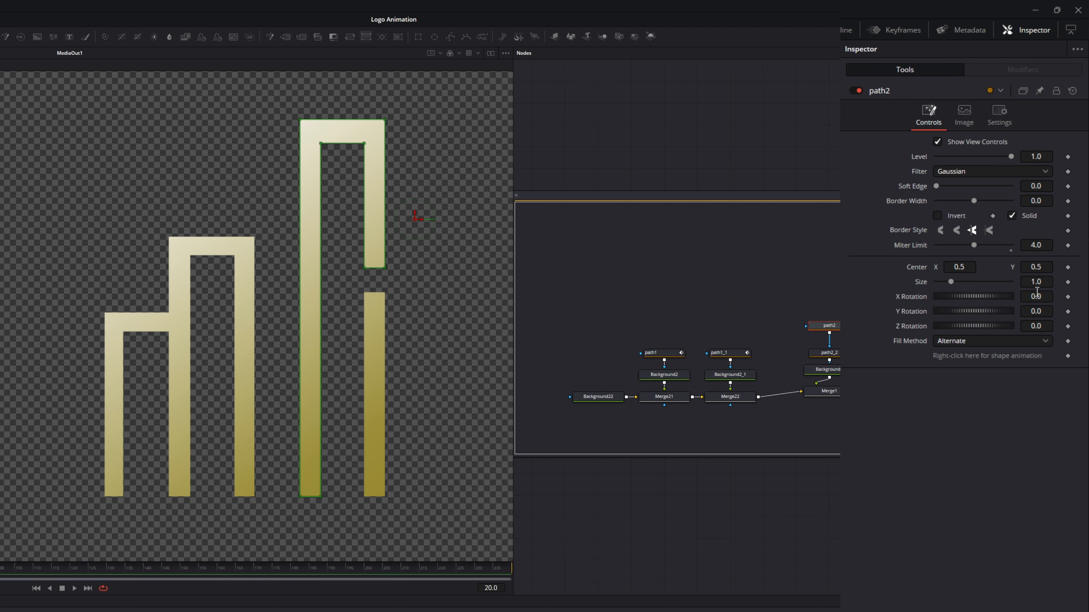
left_click(1067, 356)
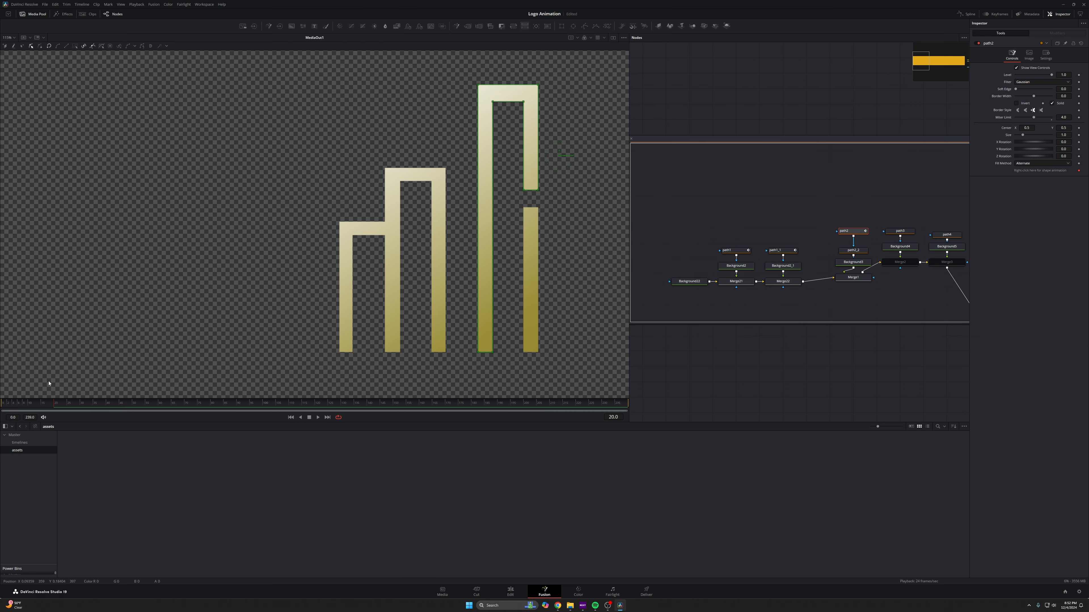
- At frame 17, pull the bottom points of path2's short right bar up to its top arm
left_click(49, 407)
scroll(437, 258, "up", 5)
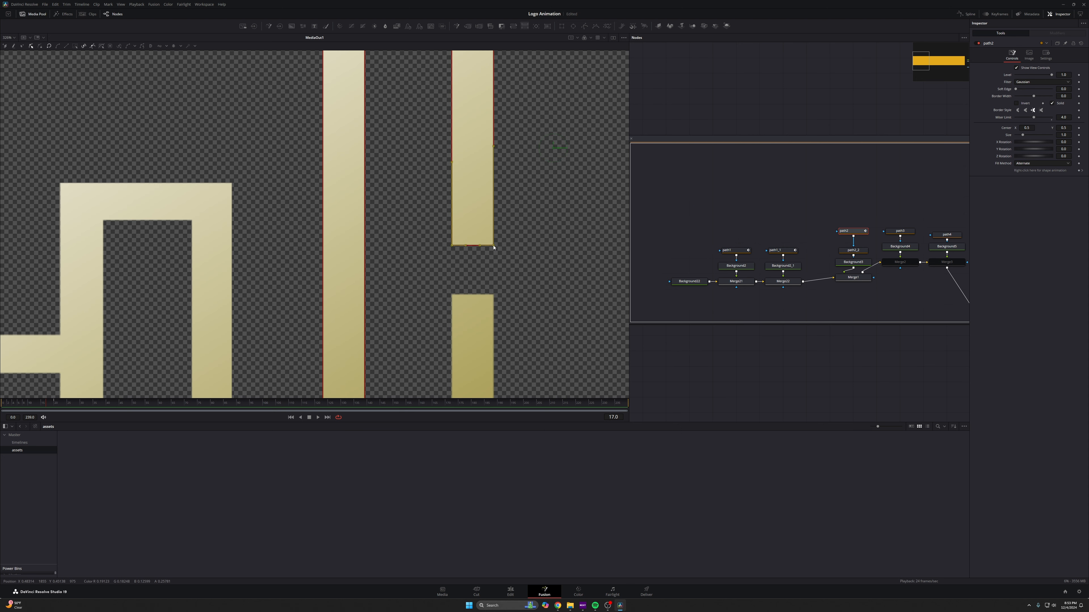
left_click_drag(493, 246, 513, 311)
left_click_drag(499, 290, 499, 200)
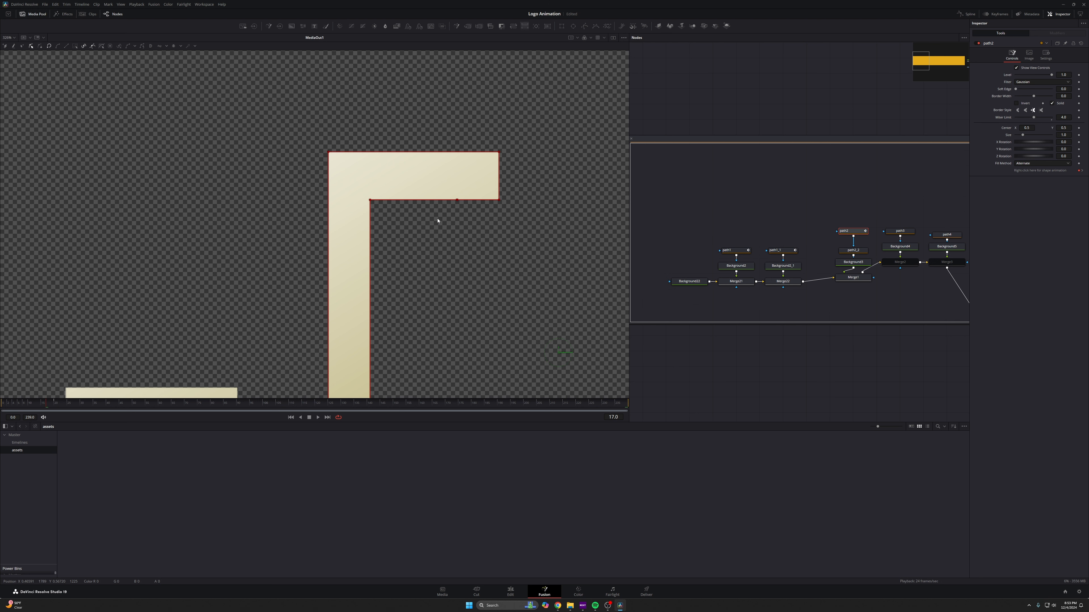
- A few frames earlier, collapse path2's top arm by moving its right end points left onto the left bar
key("Left")
key("Left")
key("Left")
left_click_drag(535, 126, 376, 201)
key("Left")
key("Left")
scroll(386, 202, "up", 3)
left_click_drag(302, 209, 357, 265)
scroll(357, 248, "up", 5)
left_click(365, 193)
left_click_drag(367, 200, 114, 200)
key("shift+l")
right_click(114, 199)
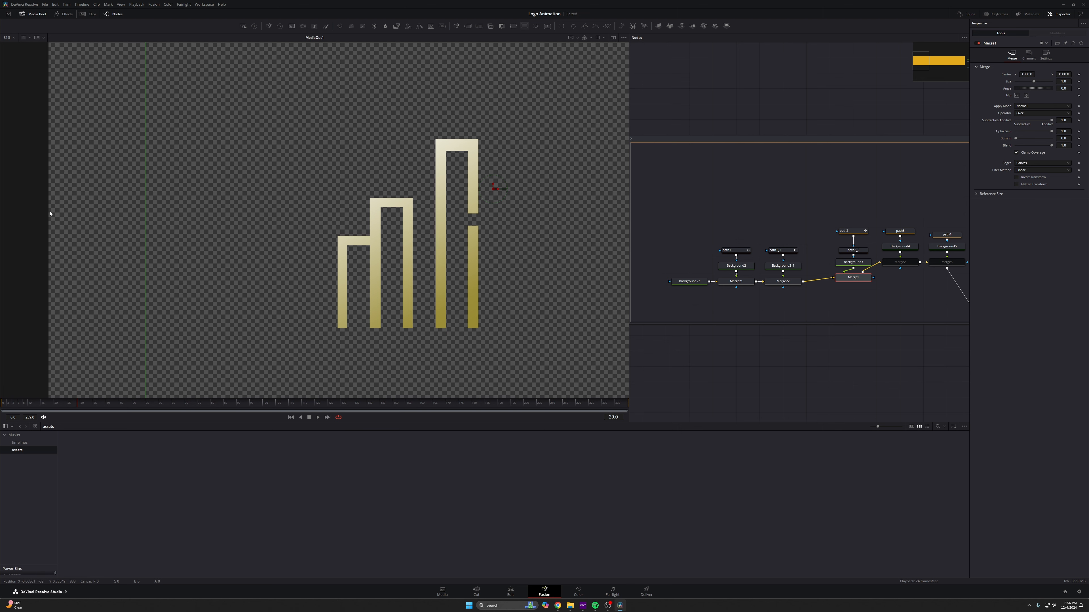
- Enable Motion Blur on path2 and set its quality to 10
left_click(1, 403)
key("space")
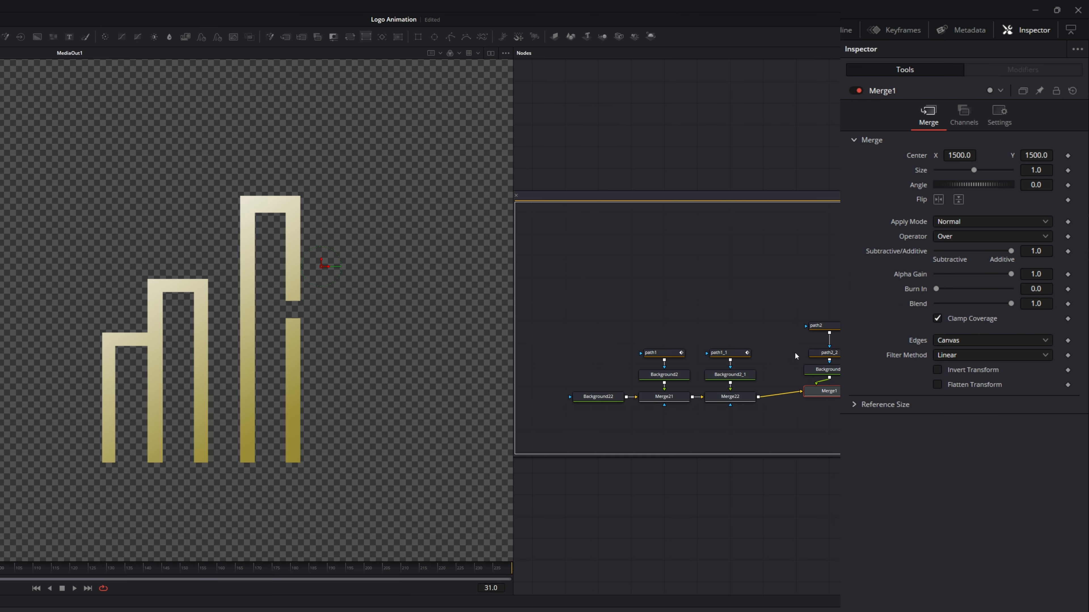
left_click(829, 330)
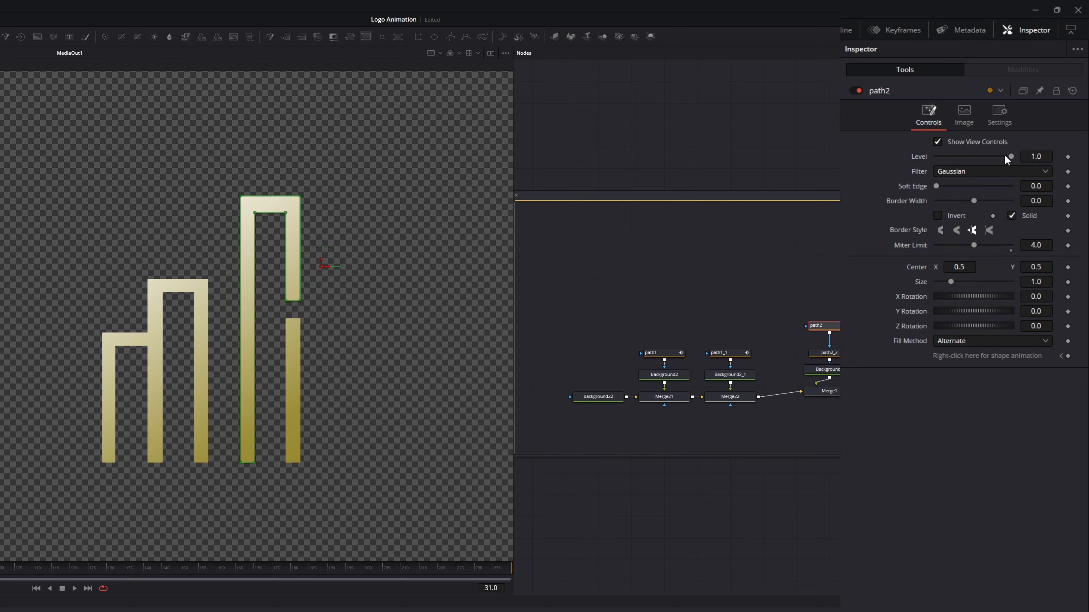
left_click(999, 113)
left_click(937, 155)
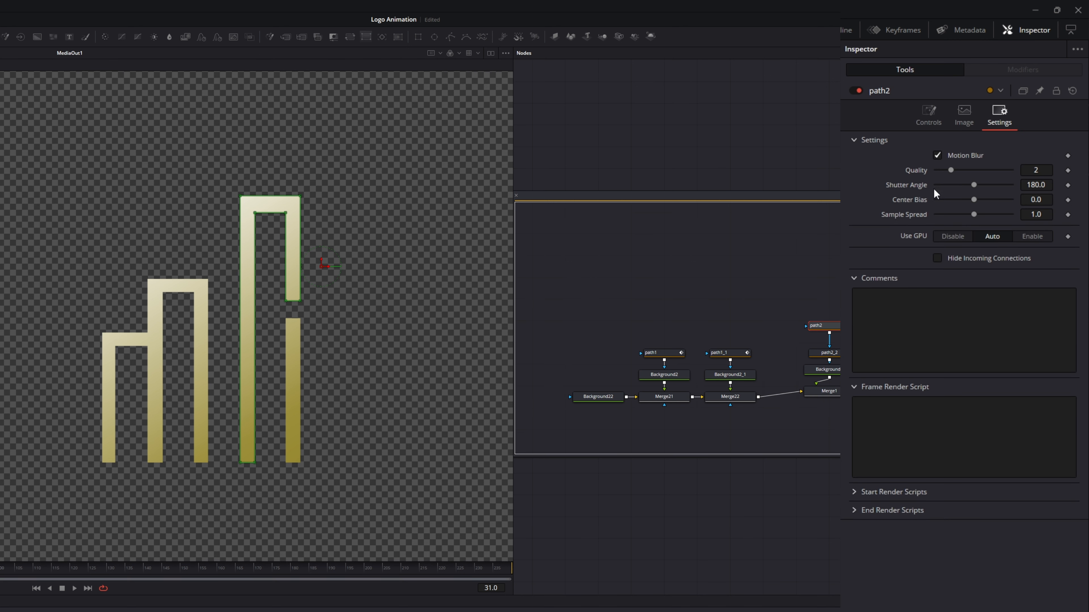
left_click_drag(976, 172, 998, 172)
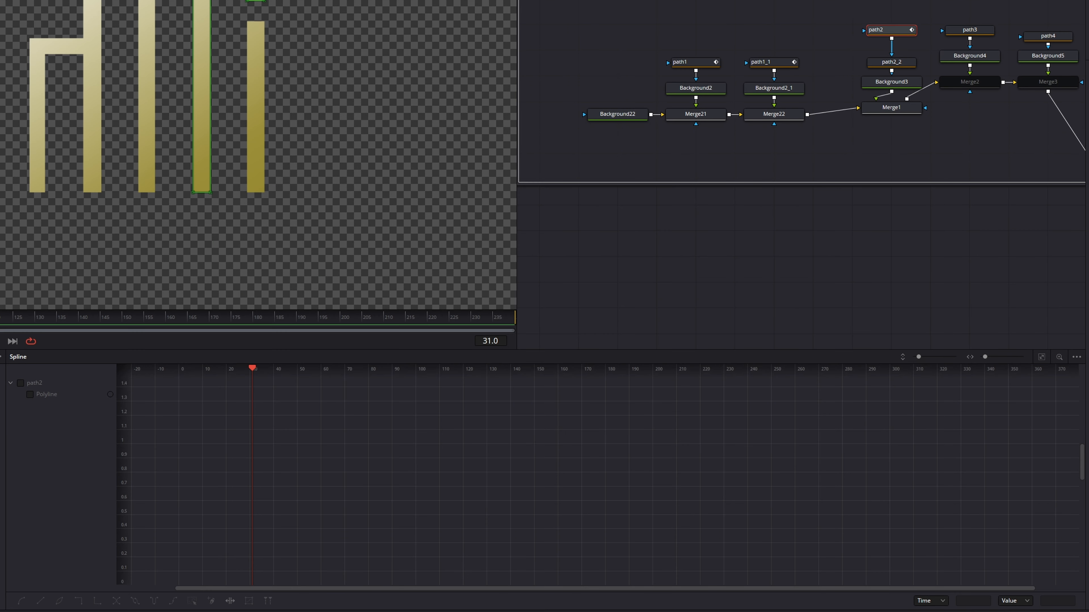
- Select all of path2's Polyline keyframes in the Spline editor and smooth them
left_click(30, 394)
left_click_drag(244, 390, 182, 560)
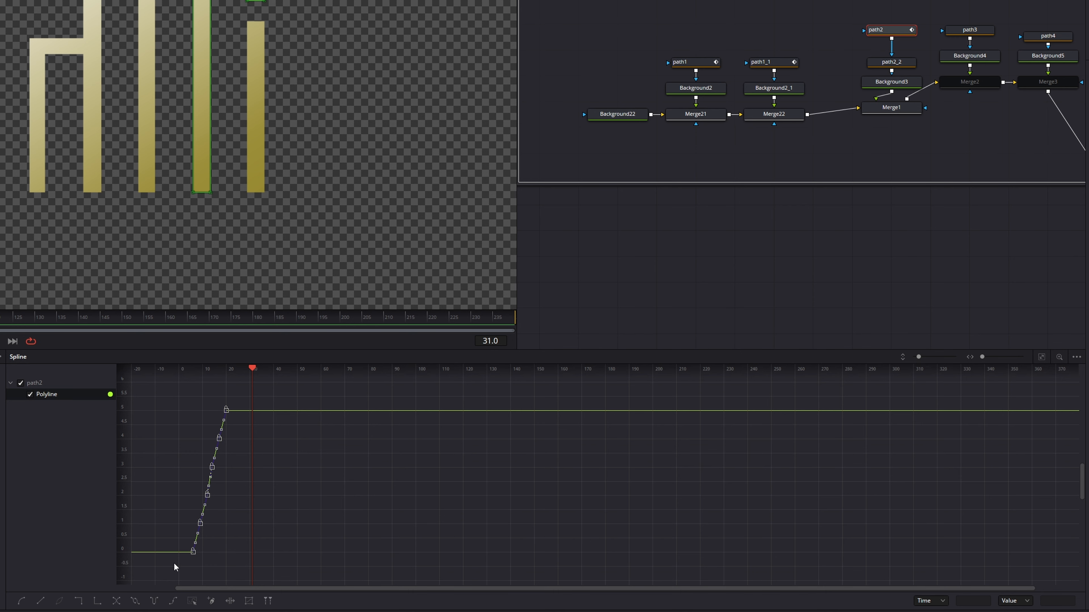
key("shift+s")
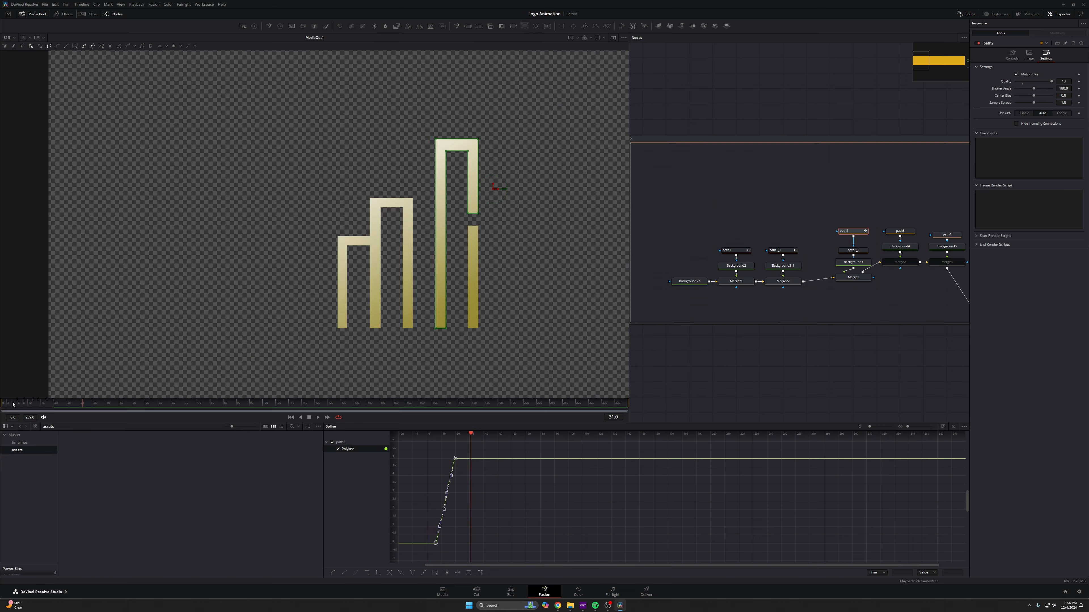
left_click_drag(19, 404, 2, 412)
key("space")
key("space")
left_click_drag(27, 406, 3, 406)
key("space")
key("space")
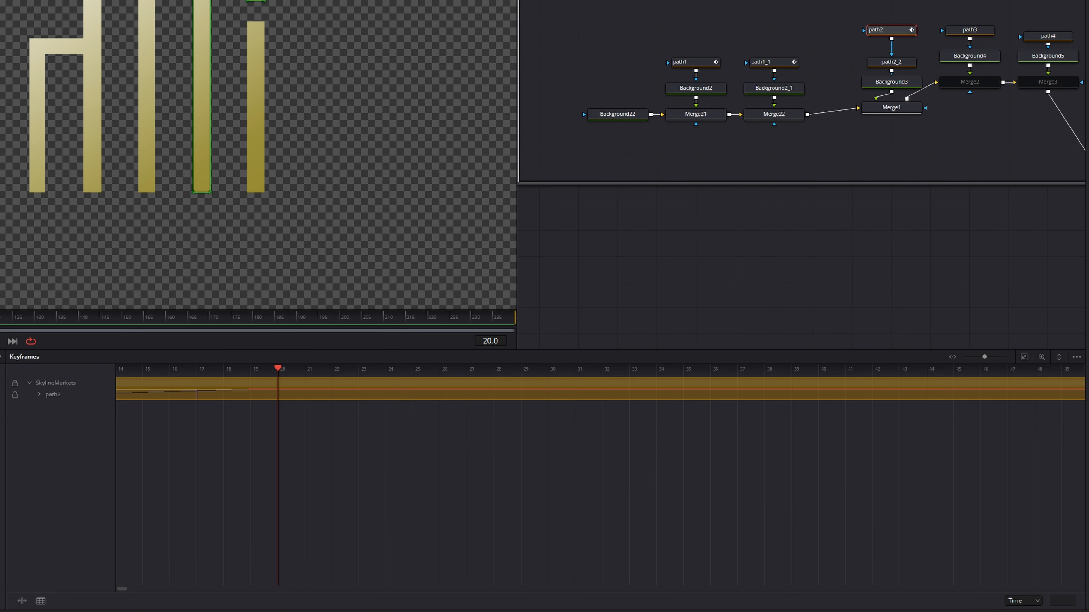
- In the Keyframes editor, shift path2's Polyline keyframes later so its growth starts after the earlier paths
left_click(1024, 359)
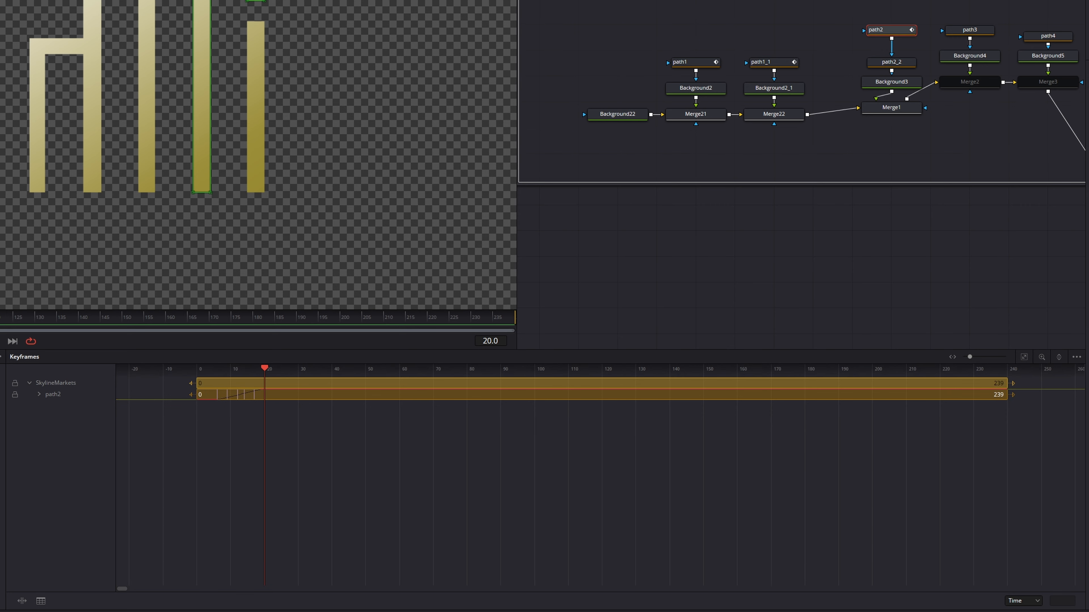
left_click(1076, 356)
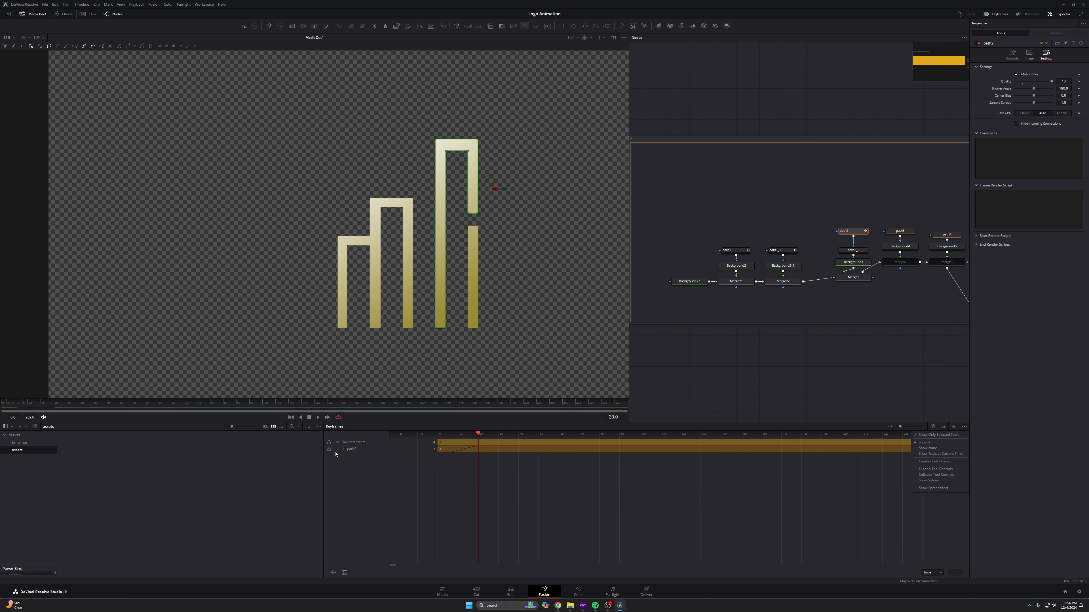
left_click(344, 450)
left_click_drag(520, 482, 438, 454)
scroll(488, 469, "up", 5)
left_click_drag(488, 469, 727, 472)
left_click(332, 573)
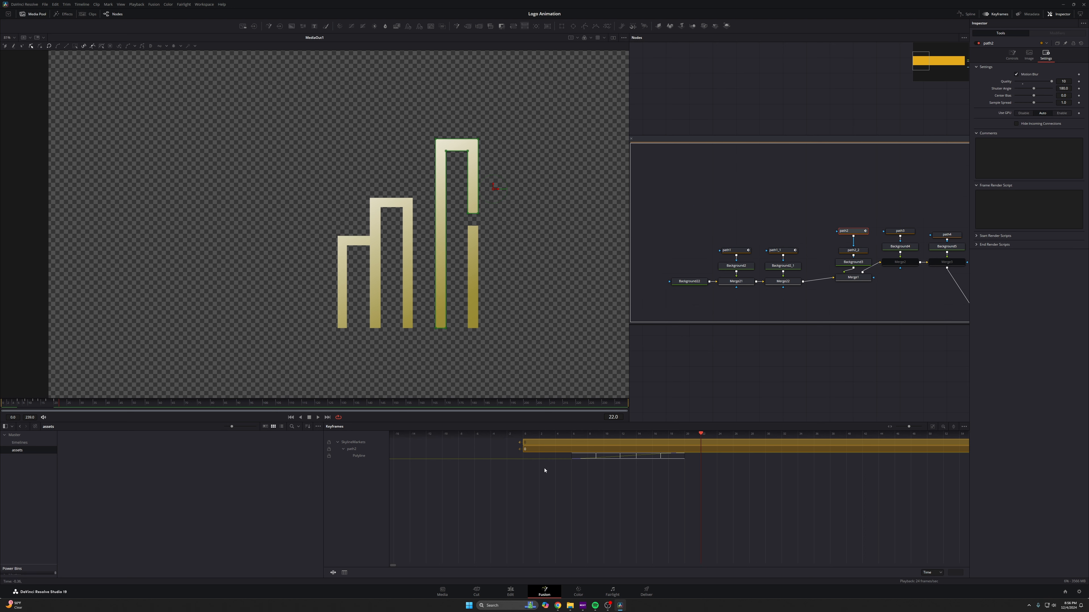
left_click_drag(685, 456, 646, 458)
left_click_drag(35, 404, 2, 403)
key("space")
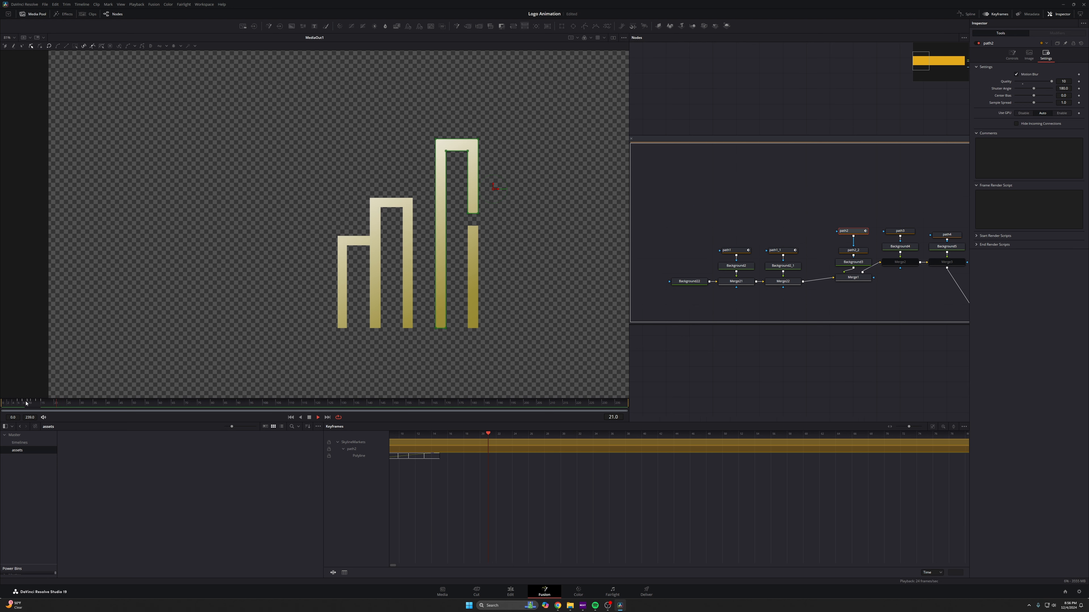
- Show path1, path1_1 and path2 keyframes together and nudge path2's keyframes slightly later
key("space")
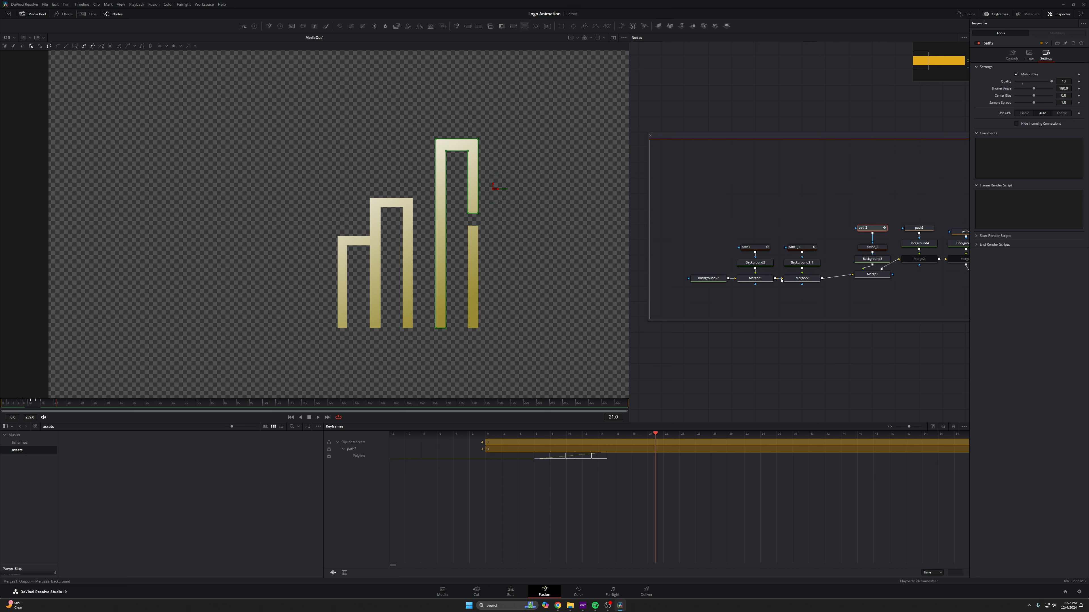
left_click(798, 248, "ctrl")
left_click(757, 251, "ctrl")
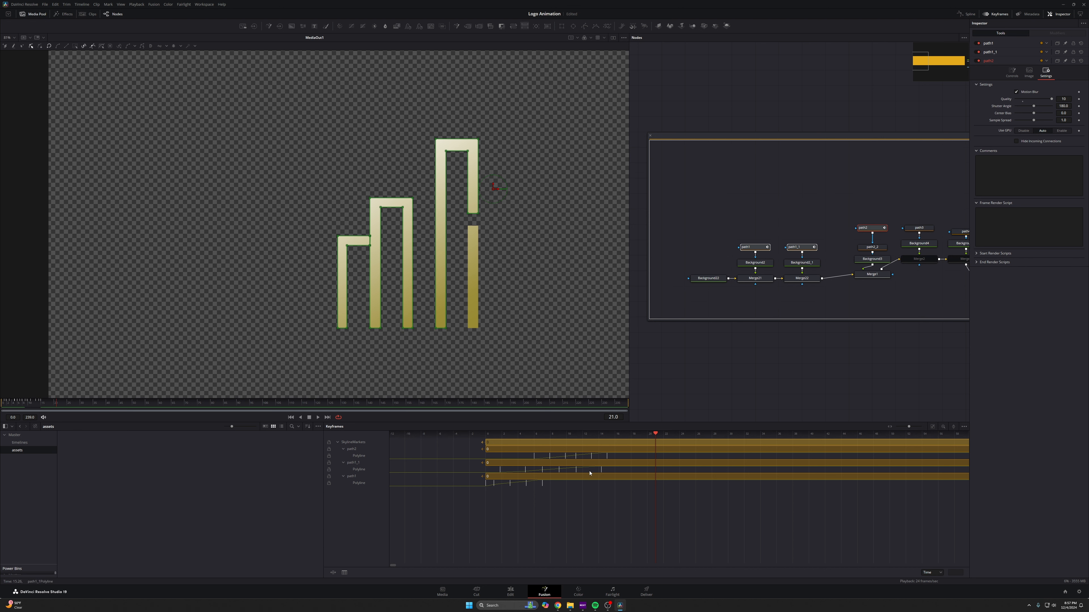
left_click_drag(609, 476, 501, 472)
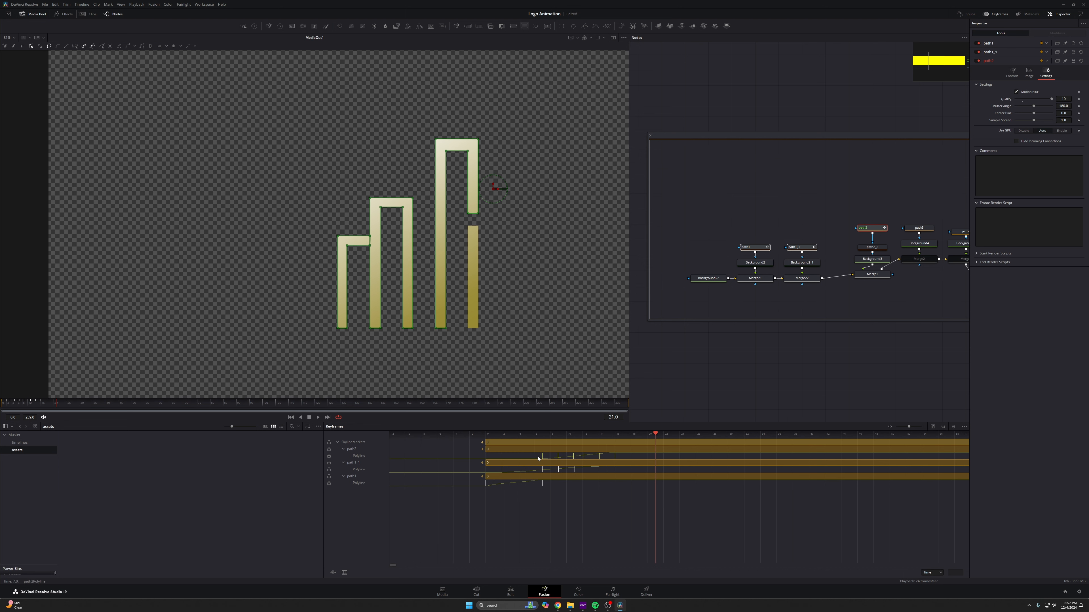
left_click_drag(538, 458, 554, 458)
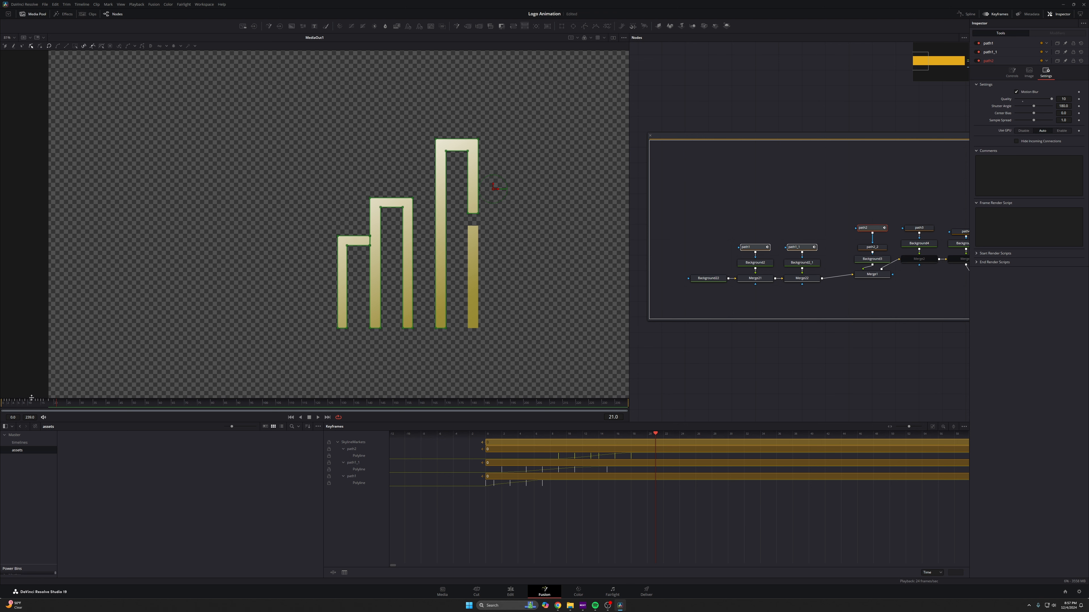
- Play the animation from the start
left_click_drag(27, 403, 2, 404)
key("space")
key("space")
key("space")
- At frame 15, flatten path2_2's lower bar into a thin line by moving its bottom points up to the top
left_click_drag(471, 208, 348, 246)
scroll(348, 246, "down", 2)
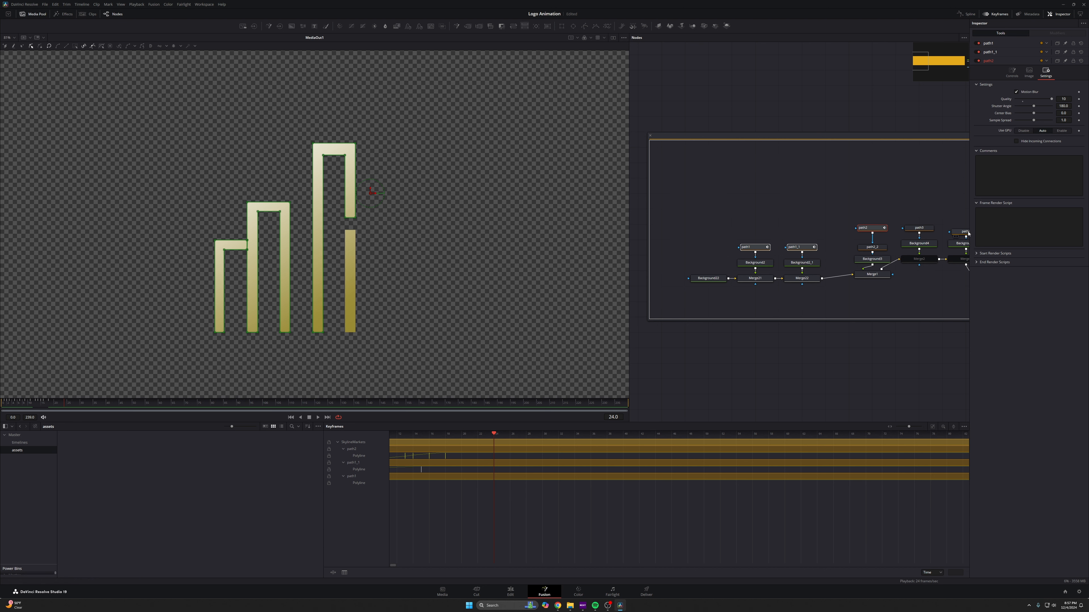
left_click(60, 405)
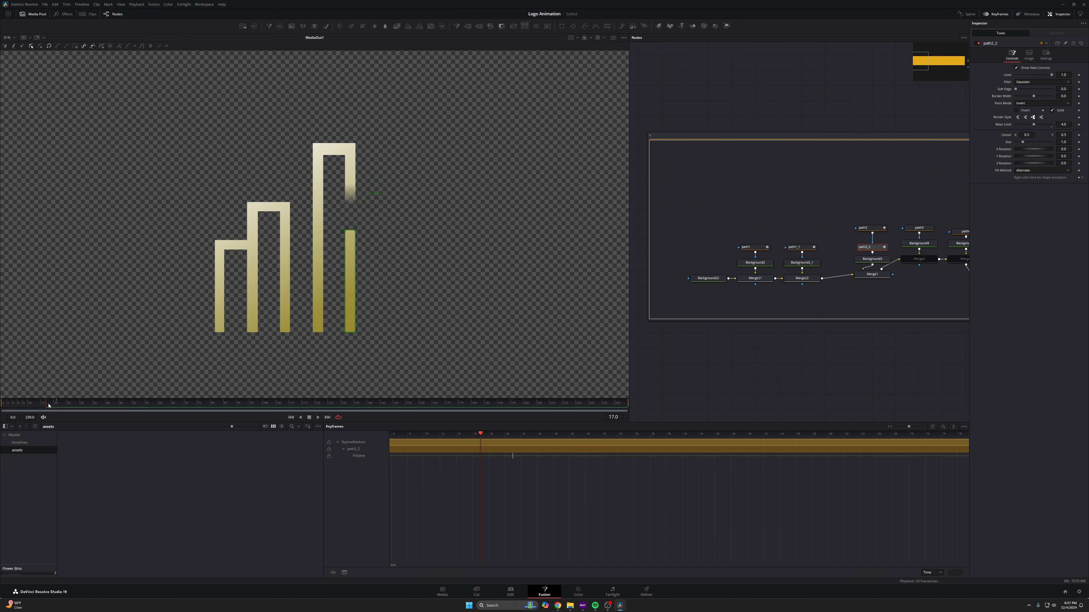
left_click_drag(92, 406, 42, 406)
left_click_drag(339, 324, 356, 233)
scroll(356, 233, "up", 10)
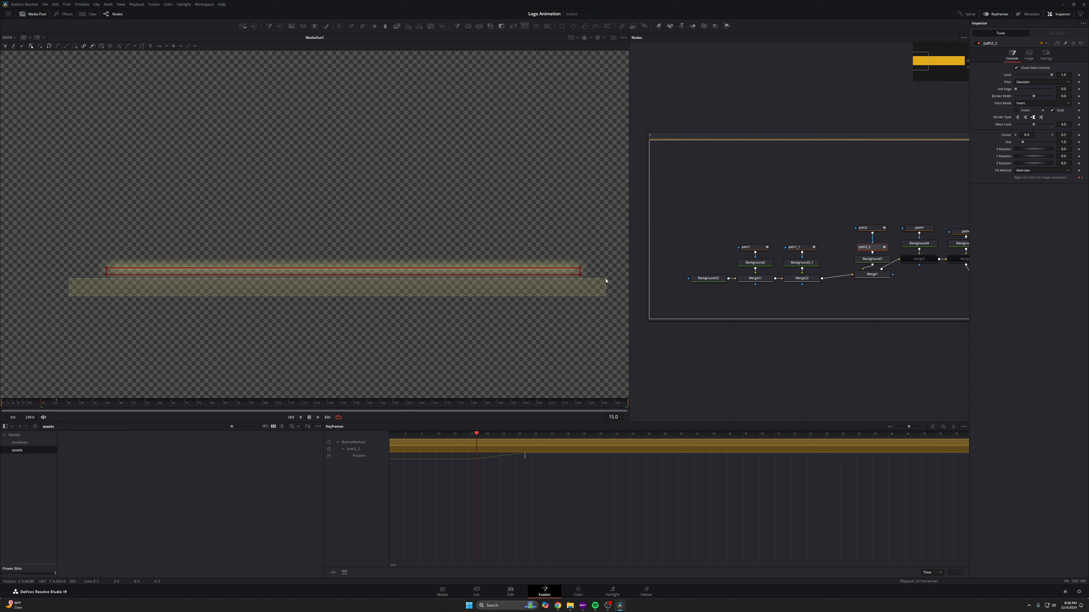
left_click_drag(580, 274, 579, 269)
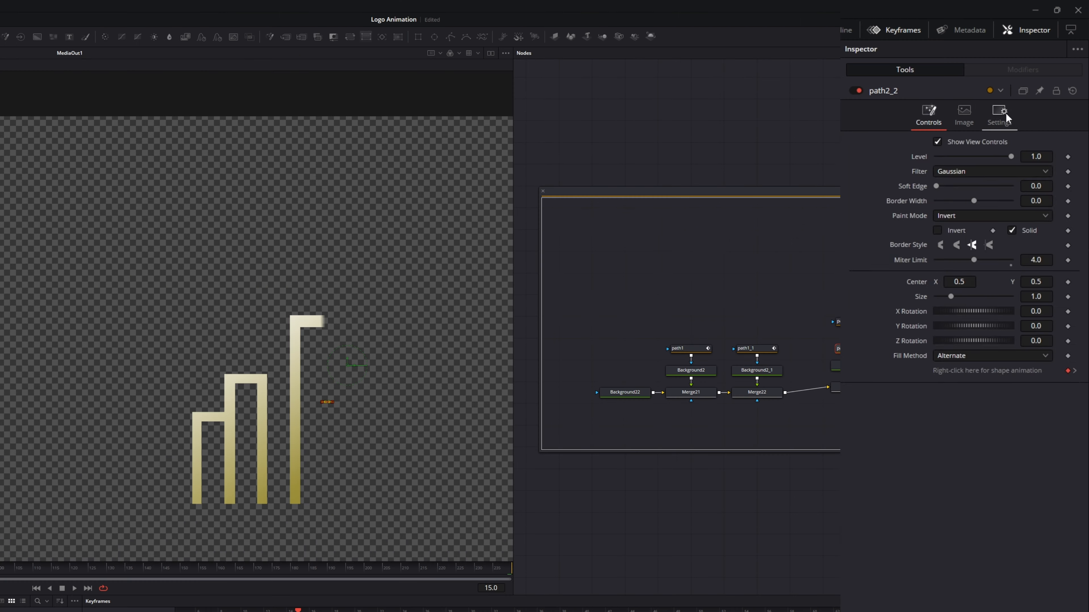
- Enable Motion Blur in path2_2's settings
left_click(1046, 55)
left_click(936, 155)
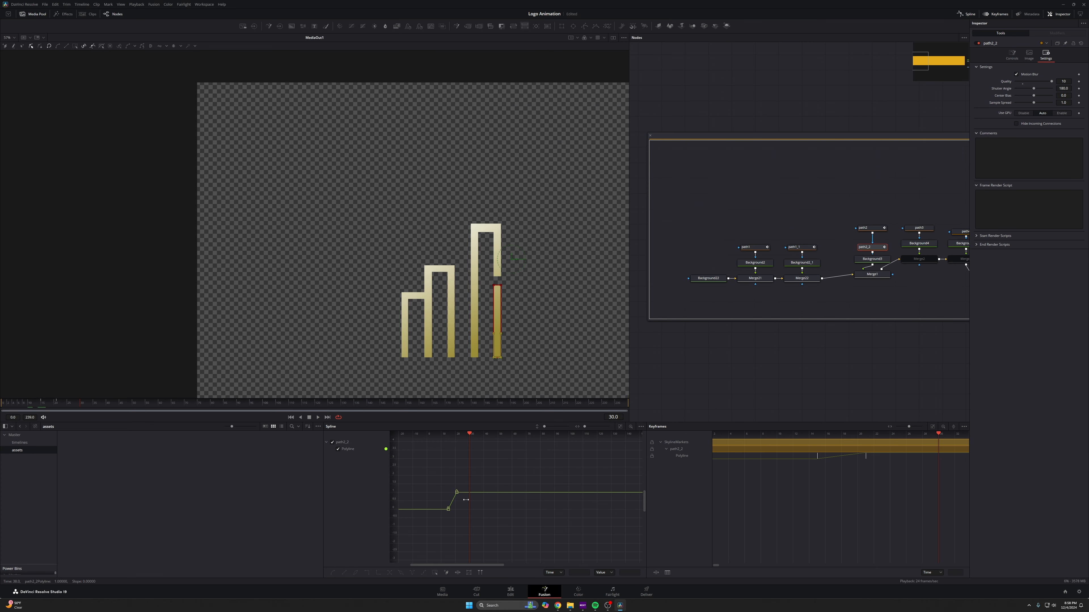
- Smooth path2_2's Polyline keyframes in the Spline editor and stretch the last key's handle for a strong ease-in
left_click(620, 426)
scroll(809, 502, "down", 2)
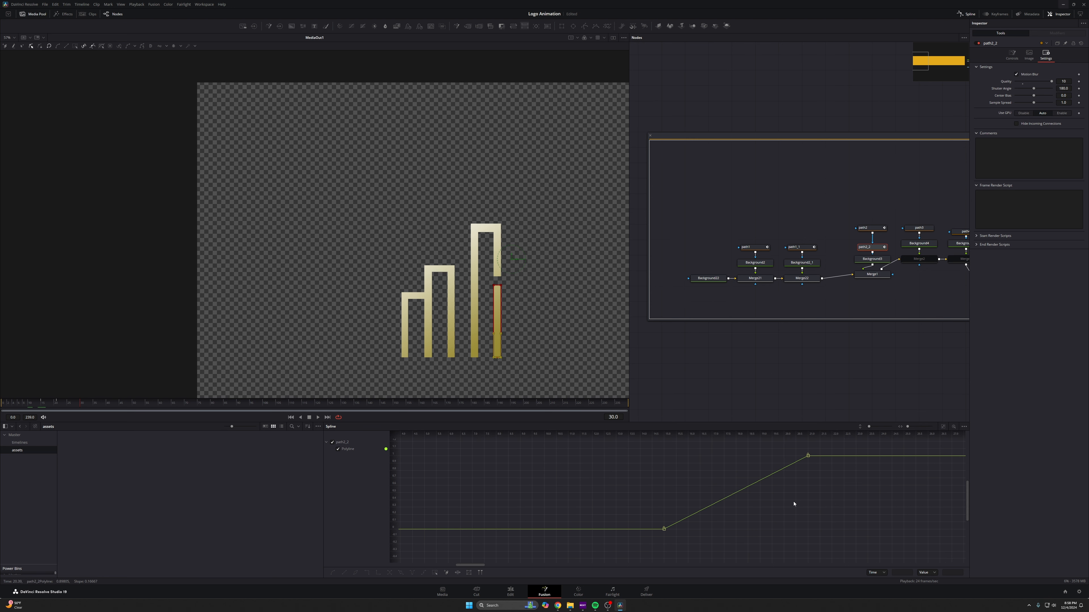
left_click_drag(823, 449, 620, 540)
key("s")
left_click_drag(760, 456, 563, 461)
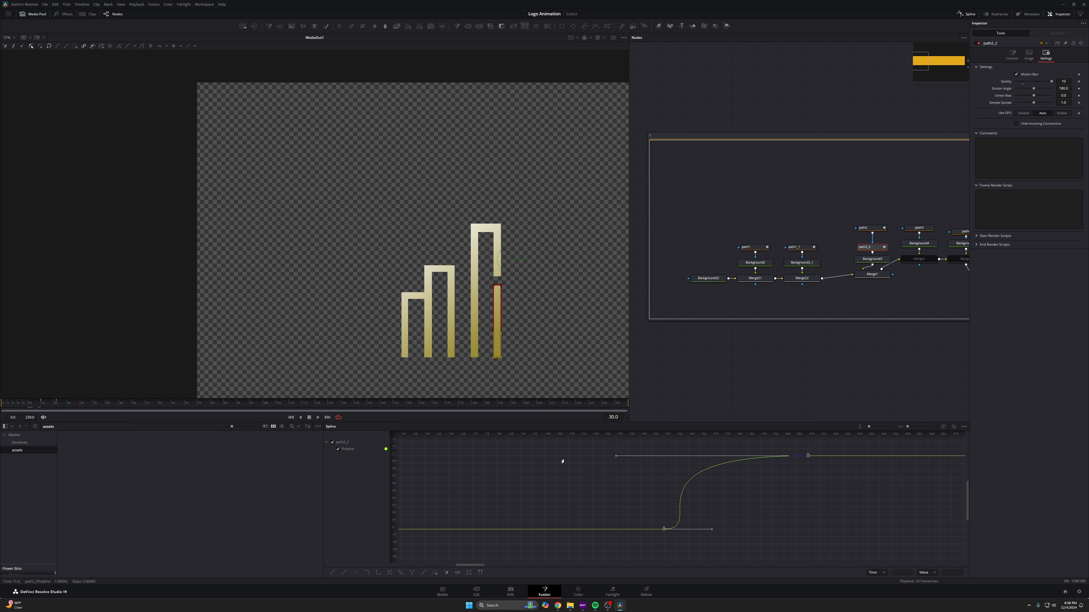
key("space")
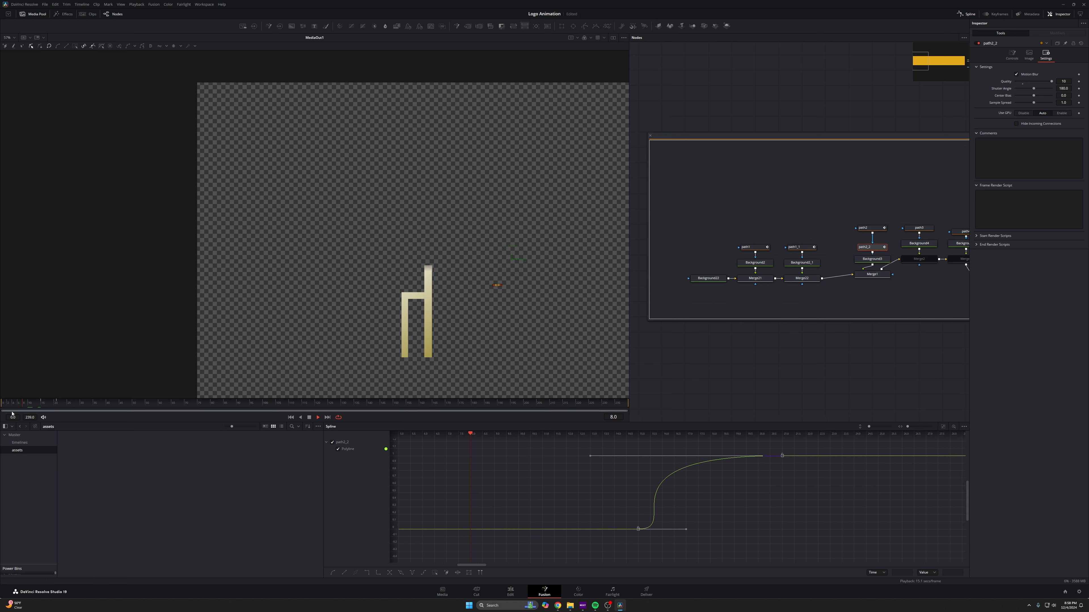
left_click(1, 411)
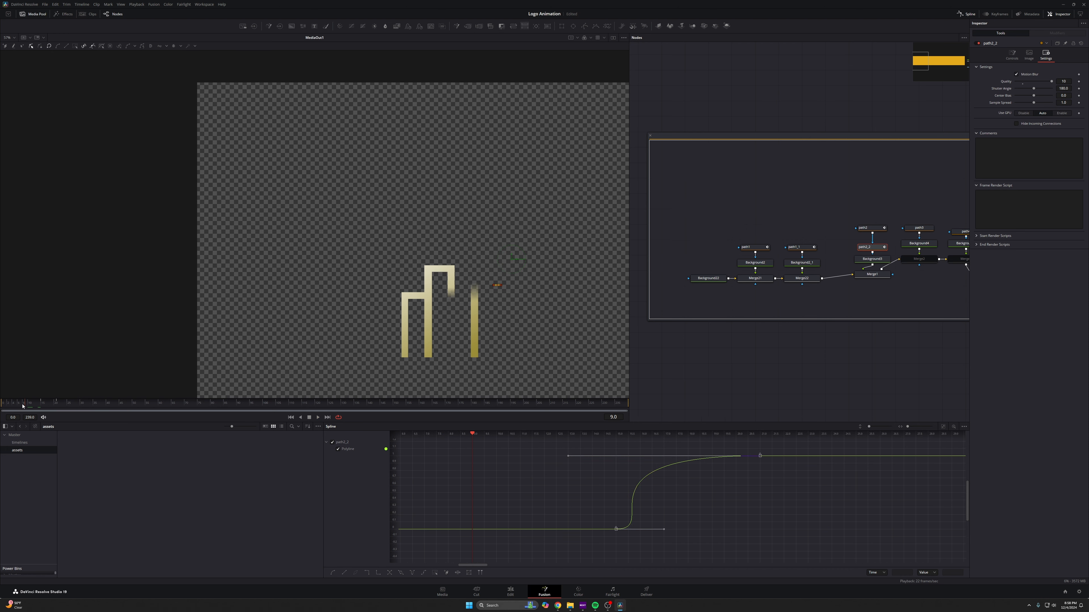
- Inspect path2_2 and path3 in the viewer at different frames to see where path3's animation should start
left_click(3, 405)
left_click_drag(908, 294, 837, 285)
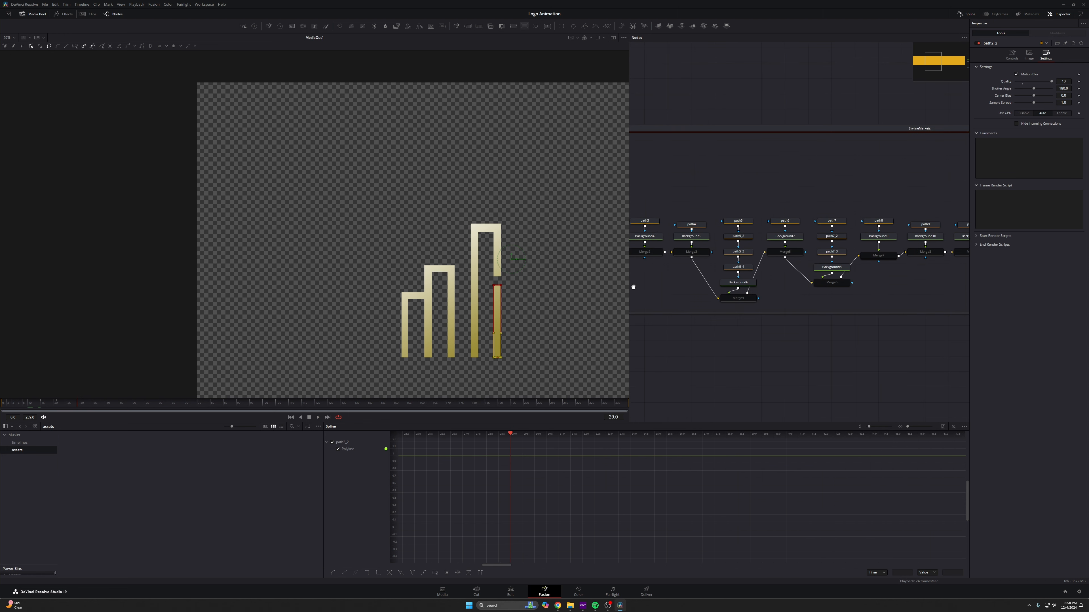
left_click(848, 250)
left_click(977, 43)
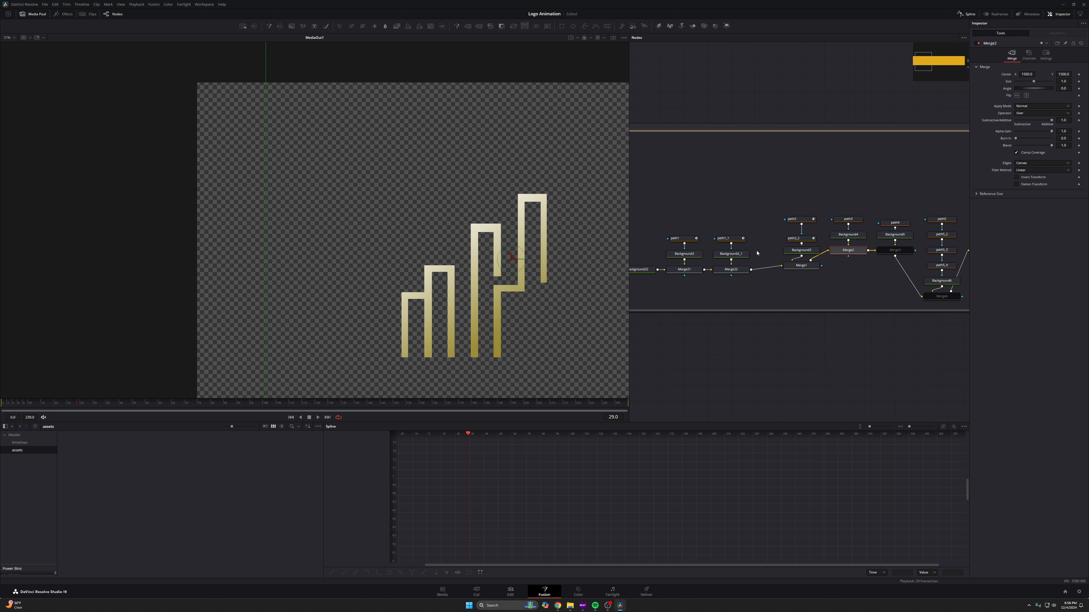
scroll(509, 296, "up", 3)
scroll(505, 302, "down", 2)
left_click(848, 219)
scroll(504, 301, "up", 1)
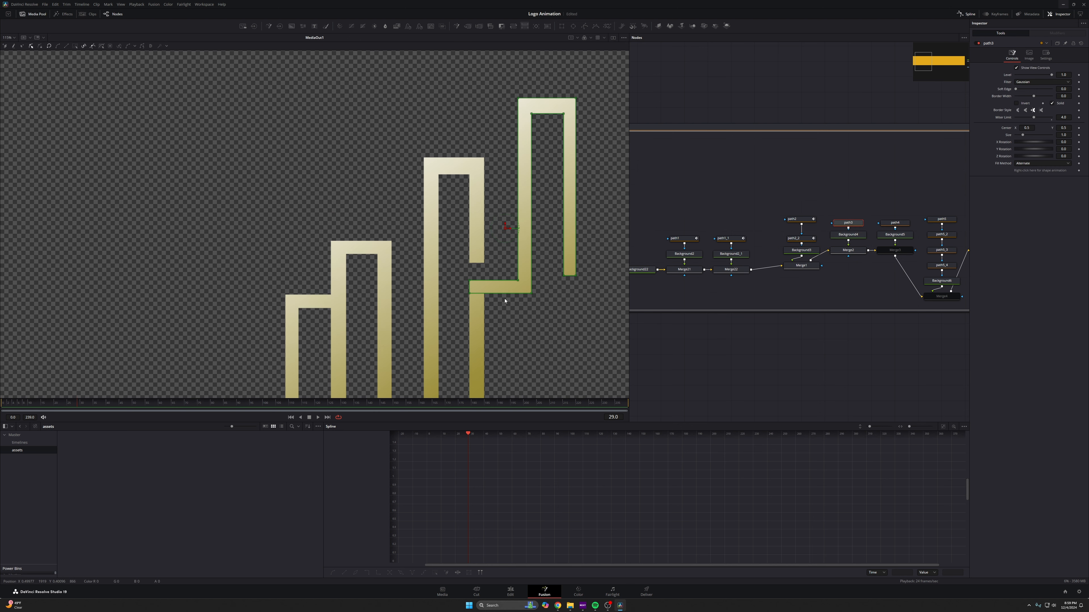
scroll(504, 301, "up", 3)
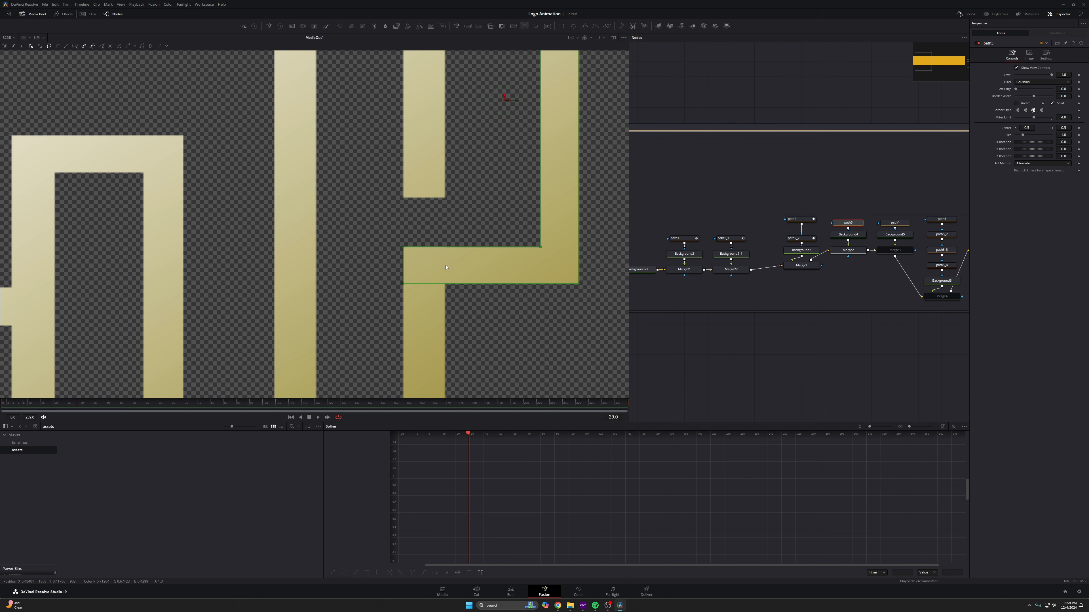
left_click(801, 238)
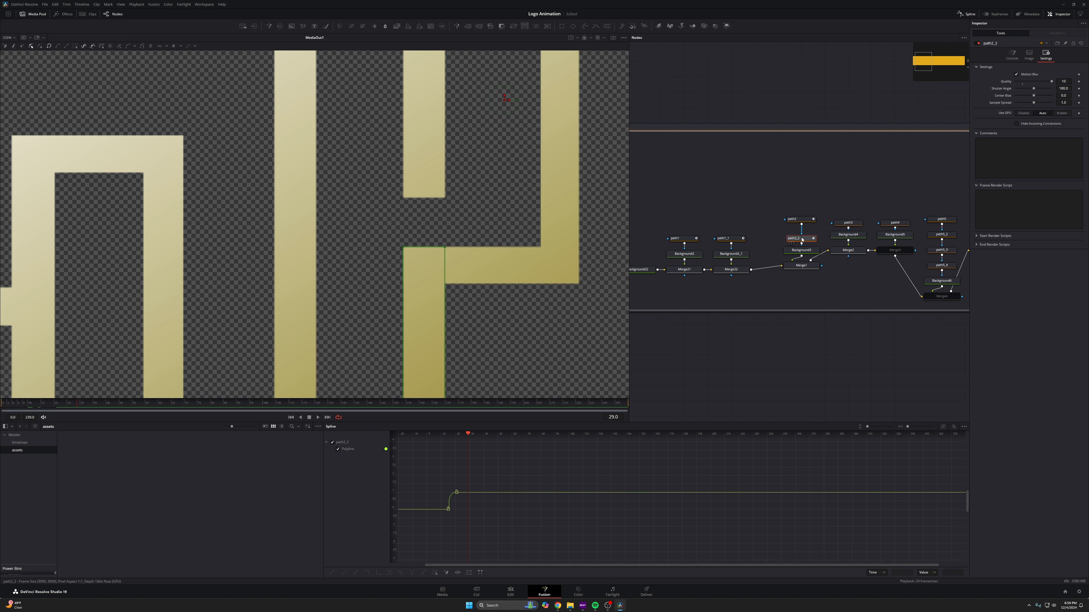
left_click(848, 222)
scroll(550, 239, "down", 4)
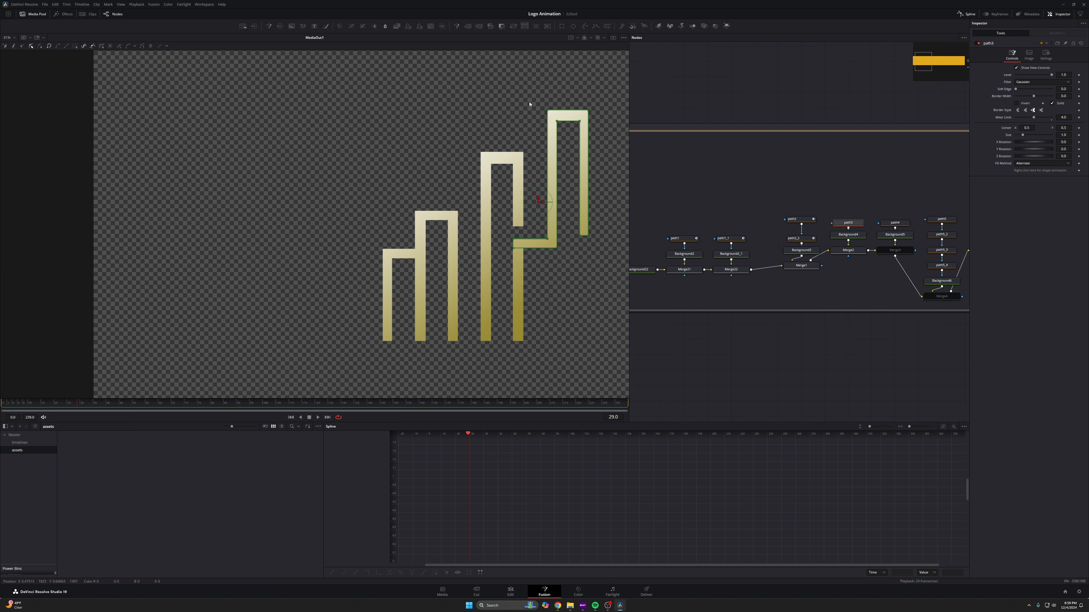
left_click(805, 237)
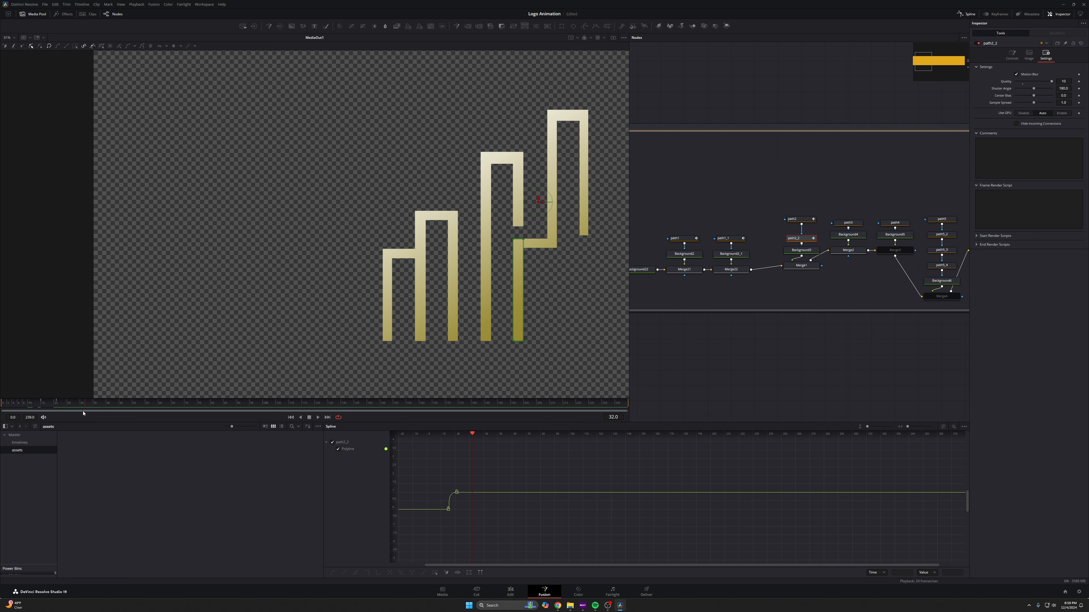
left_click(847, 222)
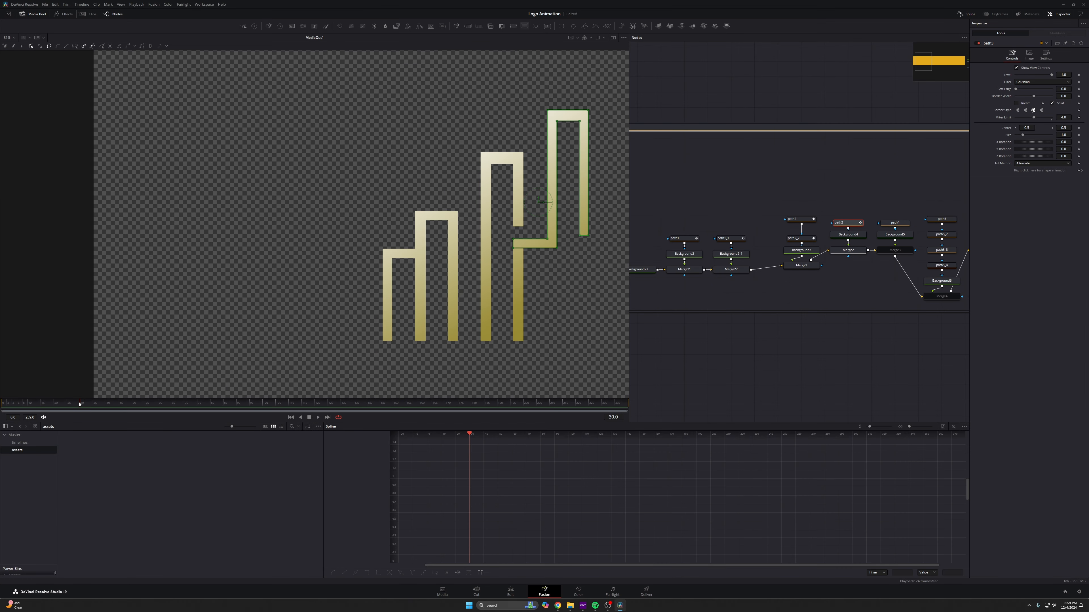
left_click(75, 405)
scroll(609, 235, "up", 5)
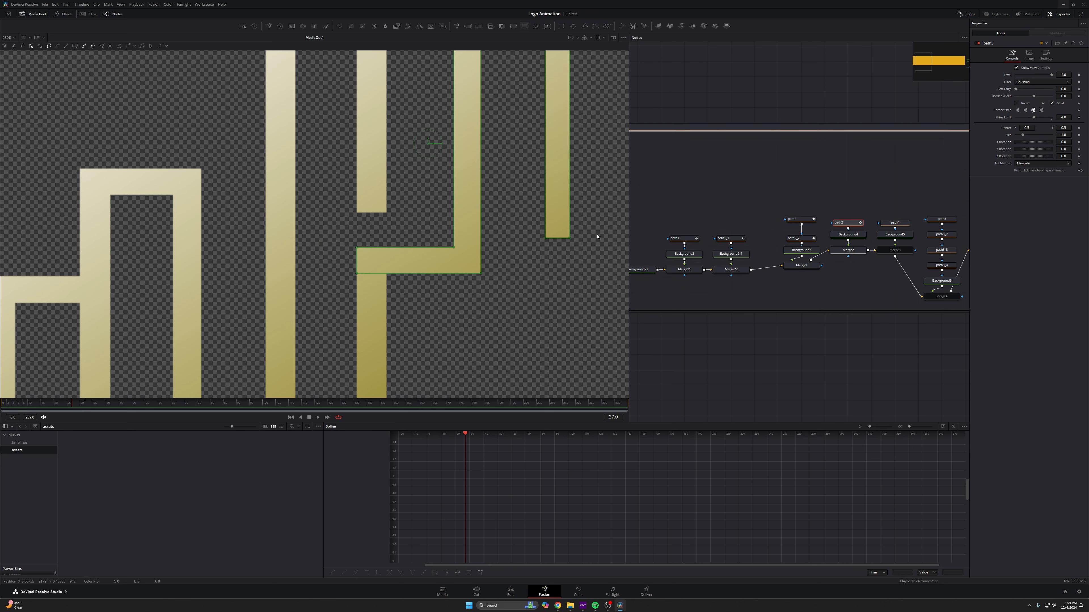
scroll(532, 257, "down", 2)
- Go back to frame 23 and drag path3's corner point to line up with the end of path2_2's bar
key("Left")
key("Left")
key("Left")
key("Left")
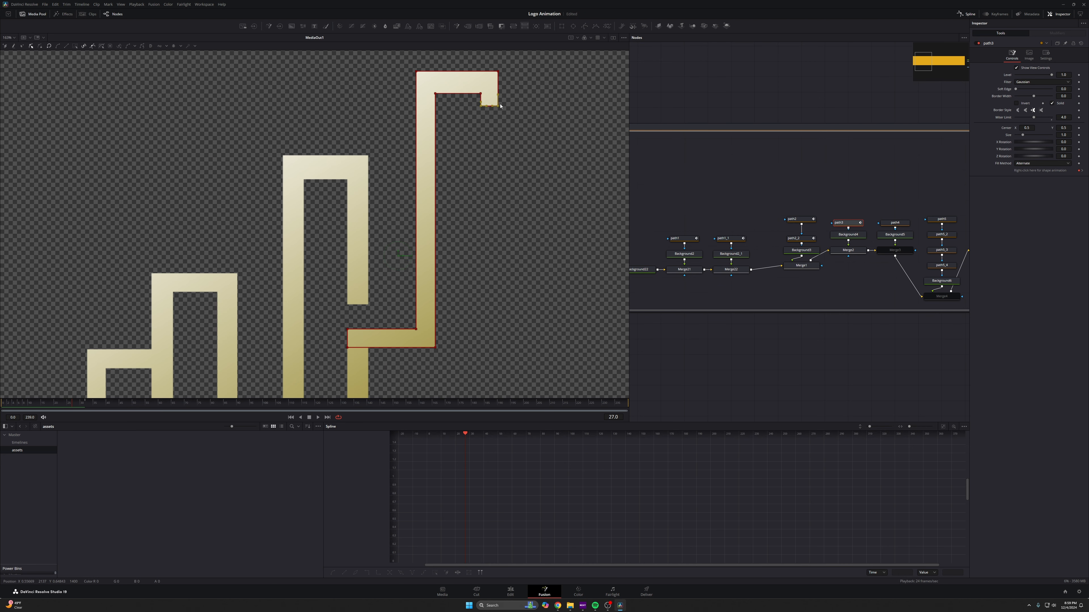
scroll(498, 98, "up", 5)
left_click_drag(403, 271, 318, 270)
scroll(315, 269, "up", 8)
scroll(315, 269, "up", 1)
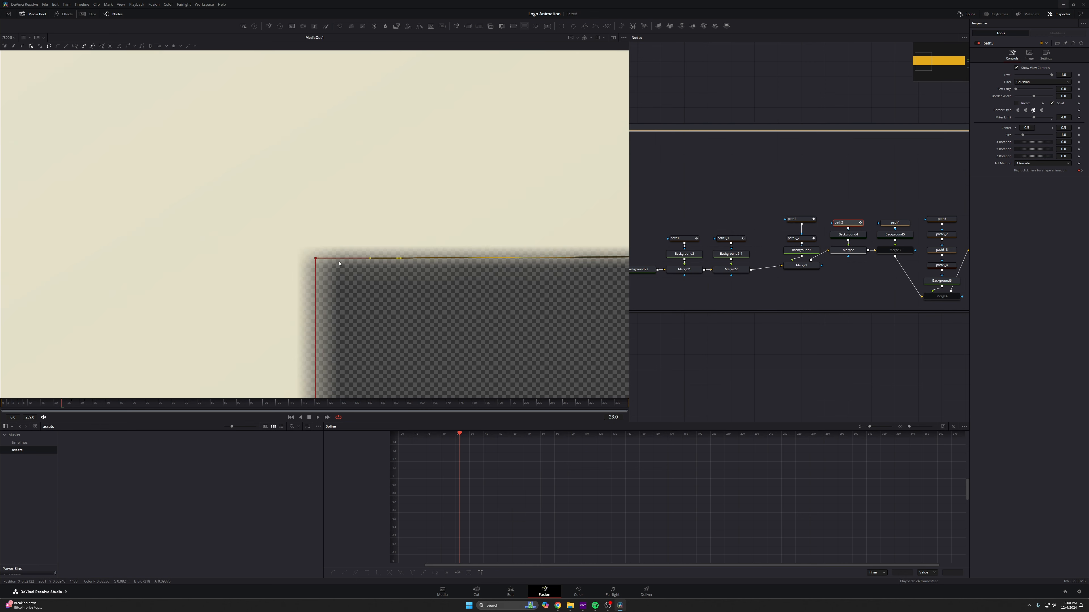
scroll(385, 282, "up", 1)
left_click_drag(453, 257, 429, 246)
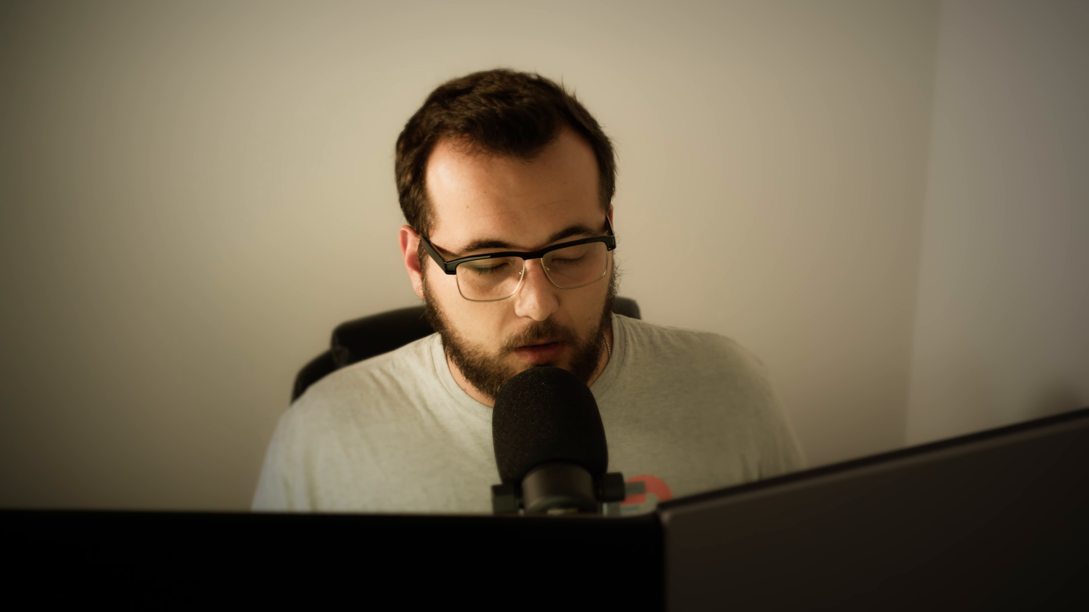
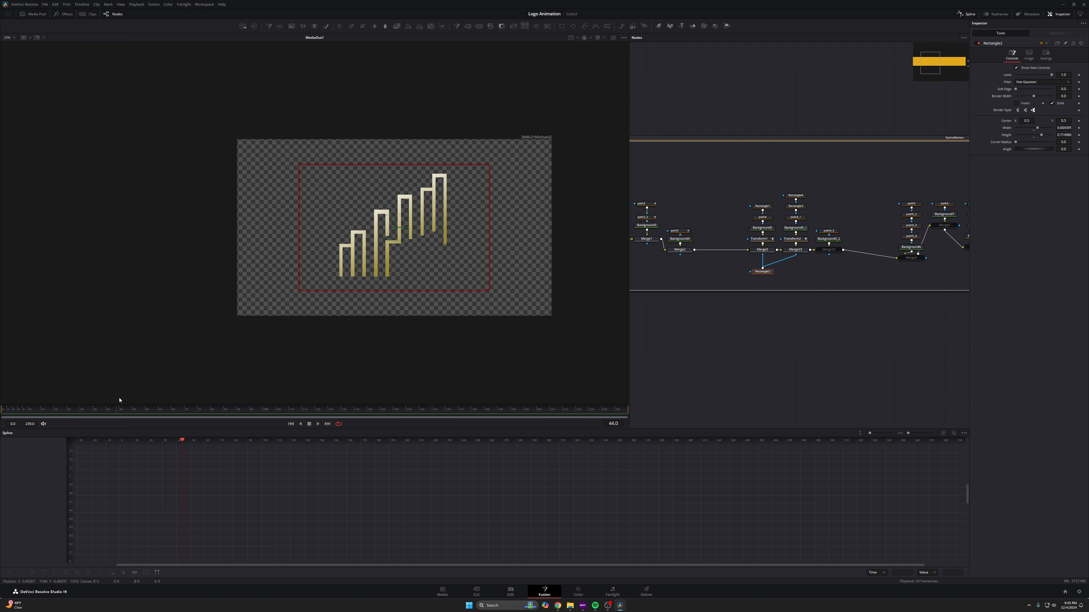
- Select the Transform nodes and scrub and play the timeline to review how the bars move
left_click(794, 240)
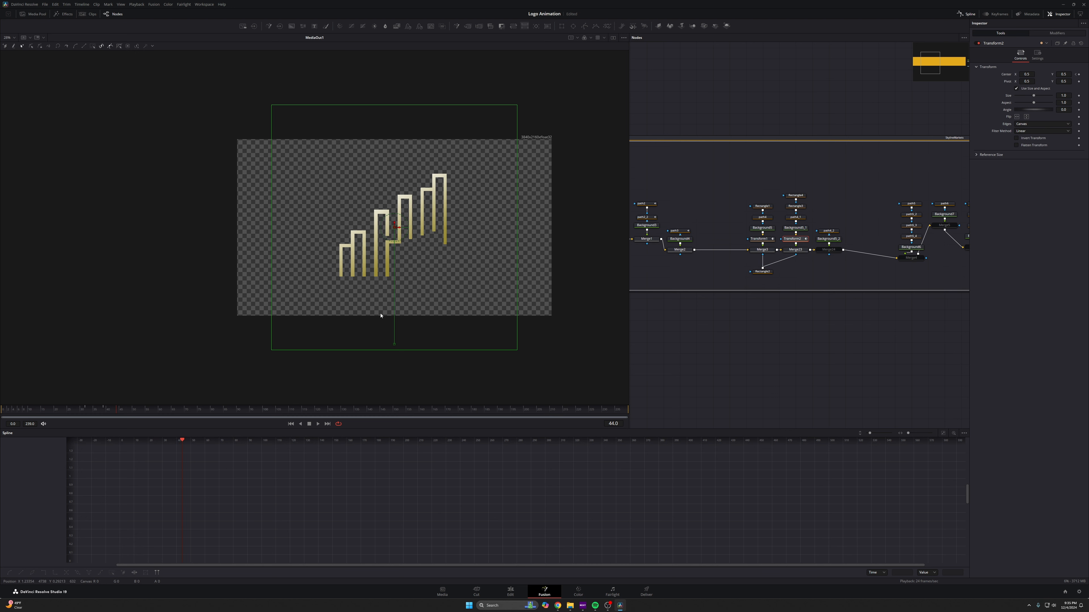
left_click_drag(117, 411, 86, 411)
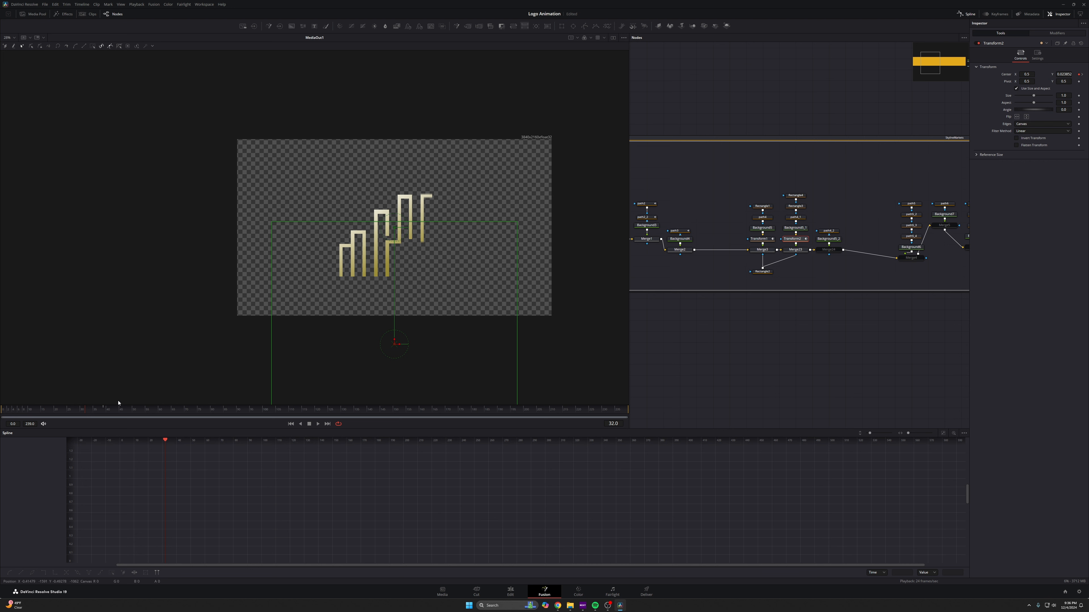
left_click(759, 239)
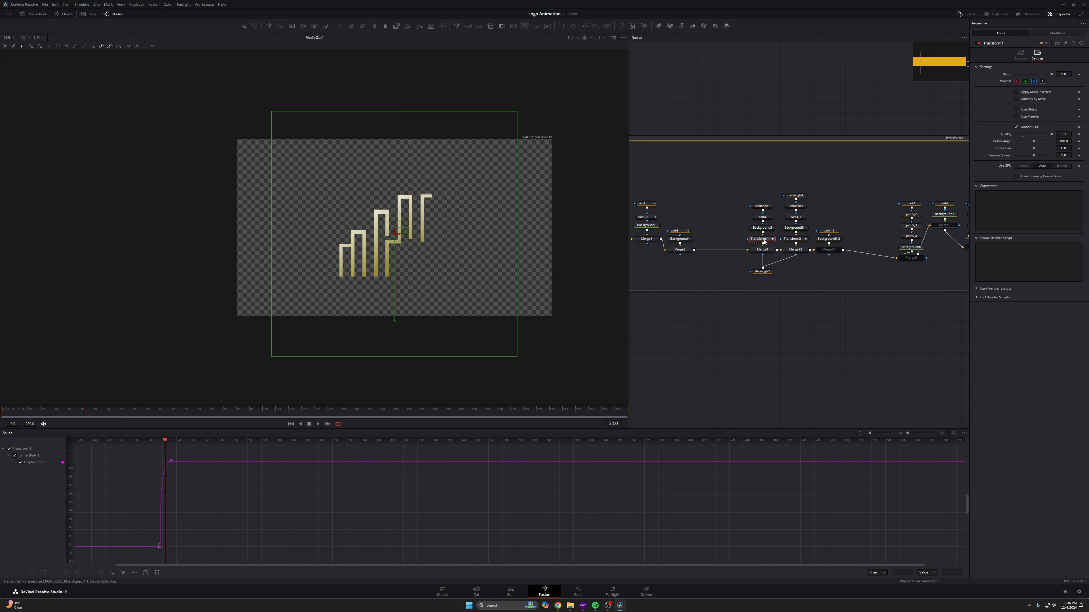
mouse_move(68, 412)
left_mouse_down()
mouse_move(87, 411)
mouse_move(76, 411)
left_mouse_up()
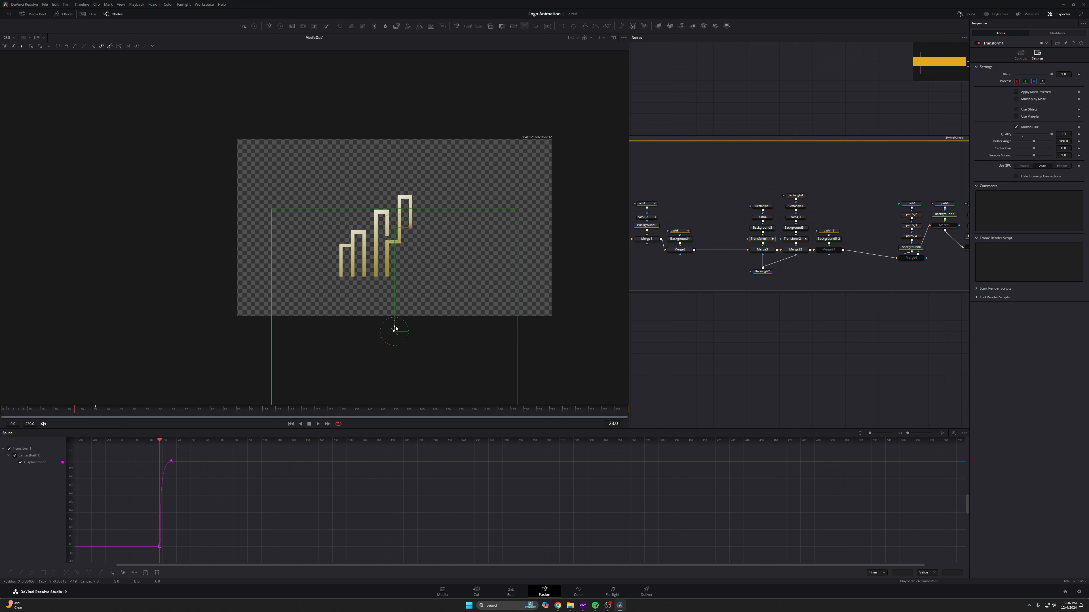
key("space")
key("space")
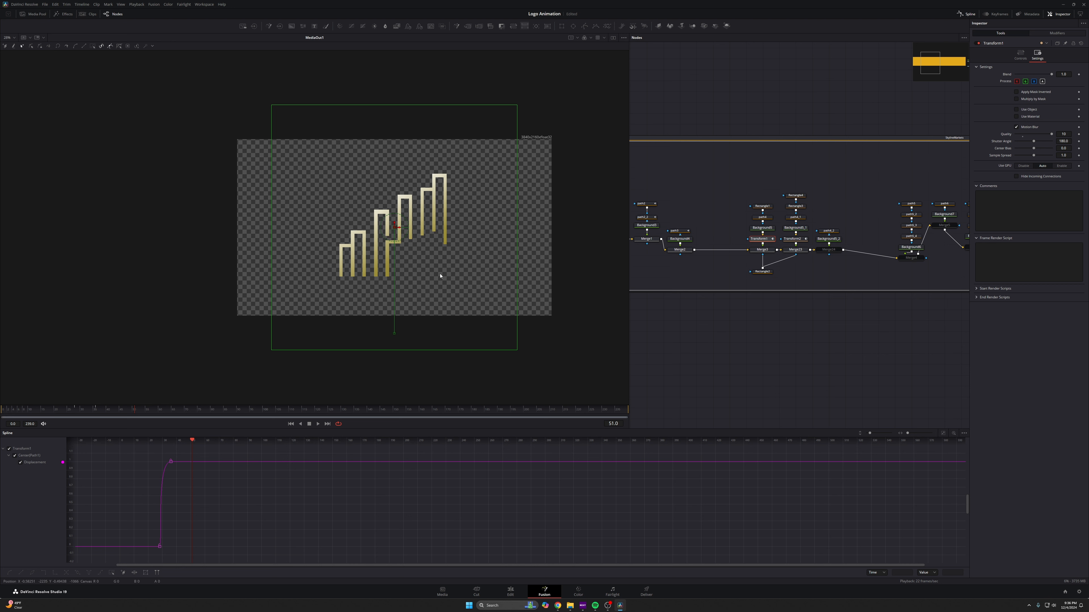
- Smooth Transform2's Displacement keyframes in the Spline editor and stretch the last key's handle for a strong ease-in
left_click(798, 241)
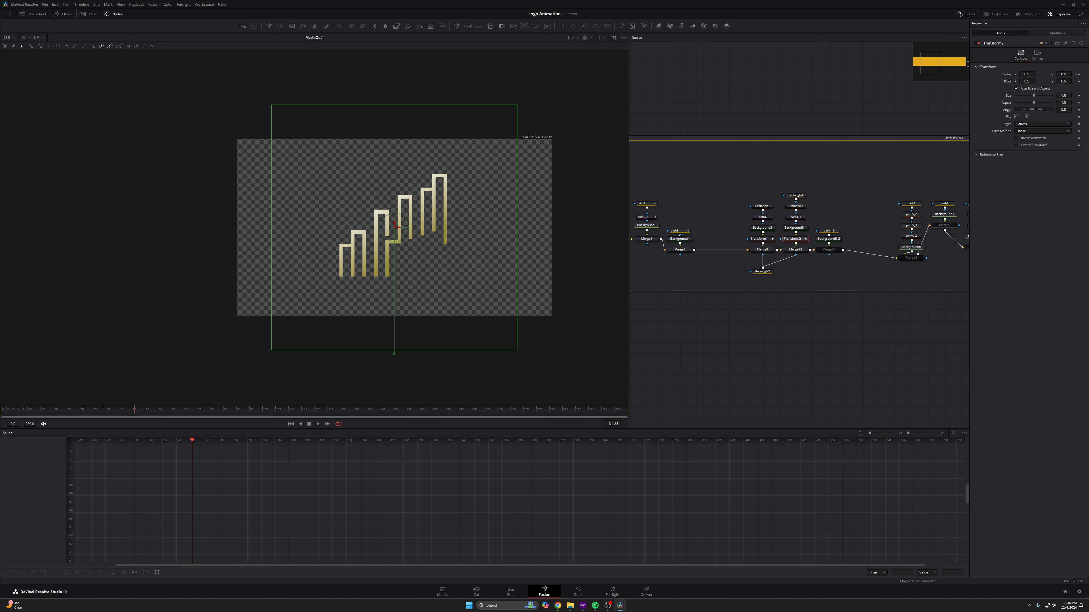
left_click(1036, 54)
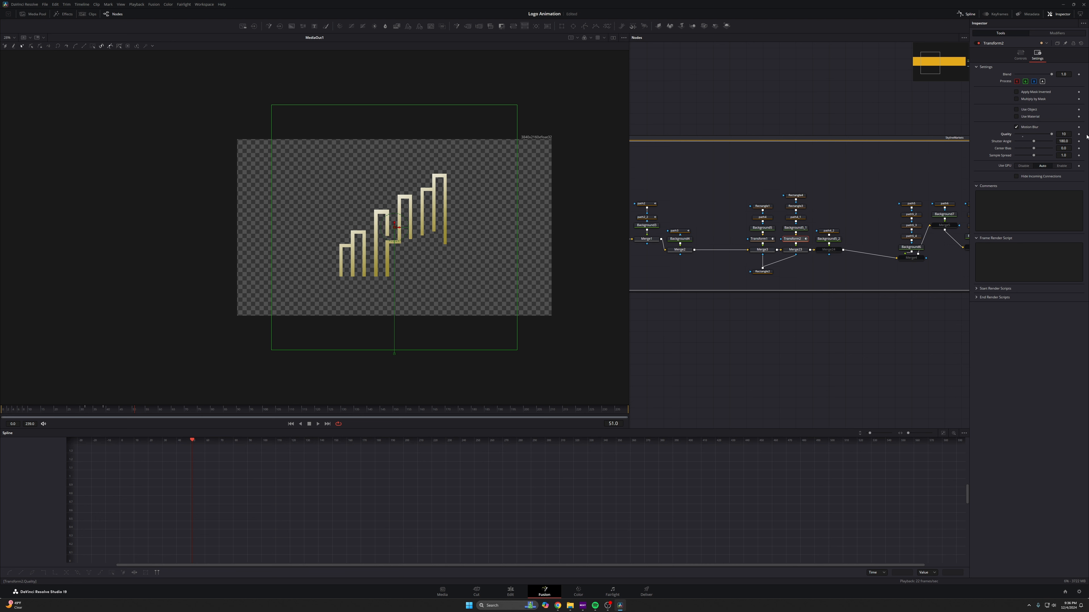
left_click(1019, 53)
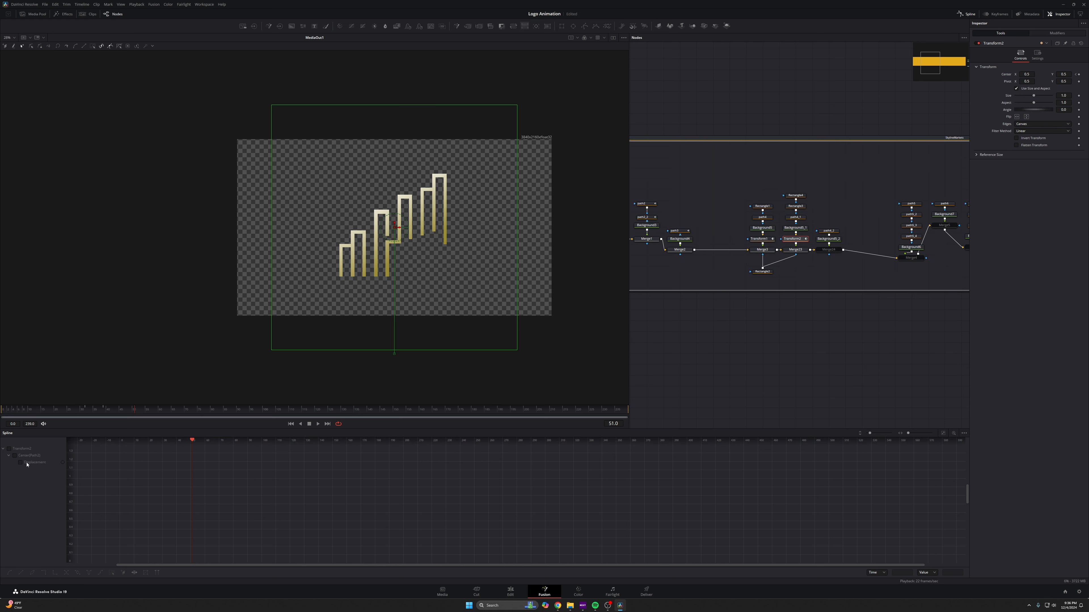
left_click(27, 463)
left_click(943, 434)
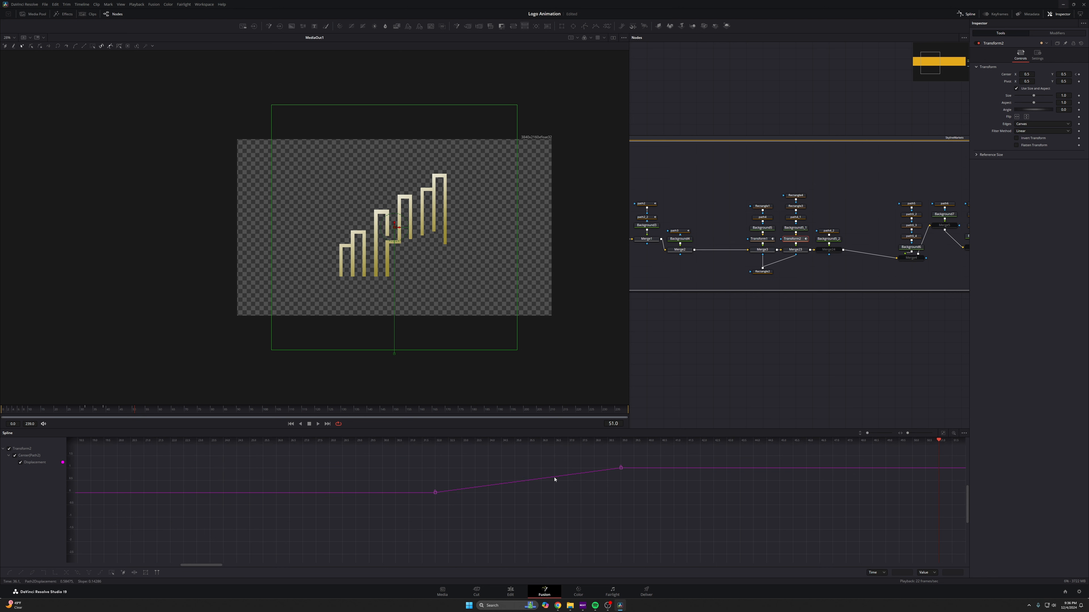
left_click_drag(868, 433, 876, 433)
scroll(822, 467, "up", 3)
scroll(640, 485, "down", 3)
left_click_drag(640, 486, 638, 535)
left_click_drag(649, 464, 551, 561)
key("s")
left_click_drag(613, 468, 517, 469)
- Toggle the merge nodes' pass-through to isolate path4_2's piece in the viewer, then reselect path4_2
left_click_drag(97, 411, 129, 410)
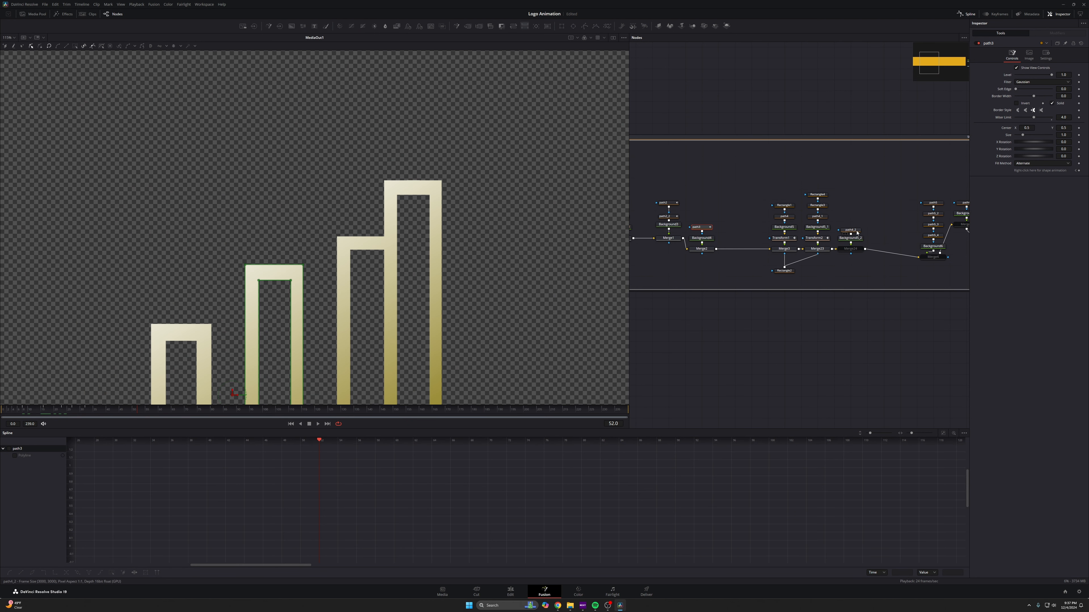
left_click(856, 228)
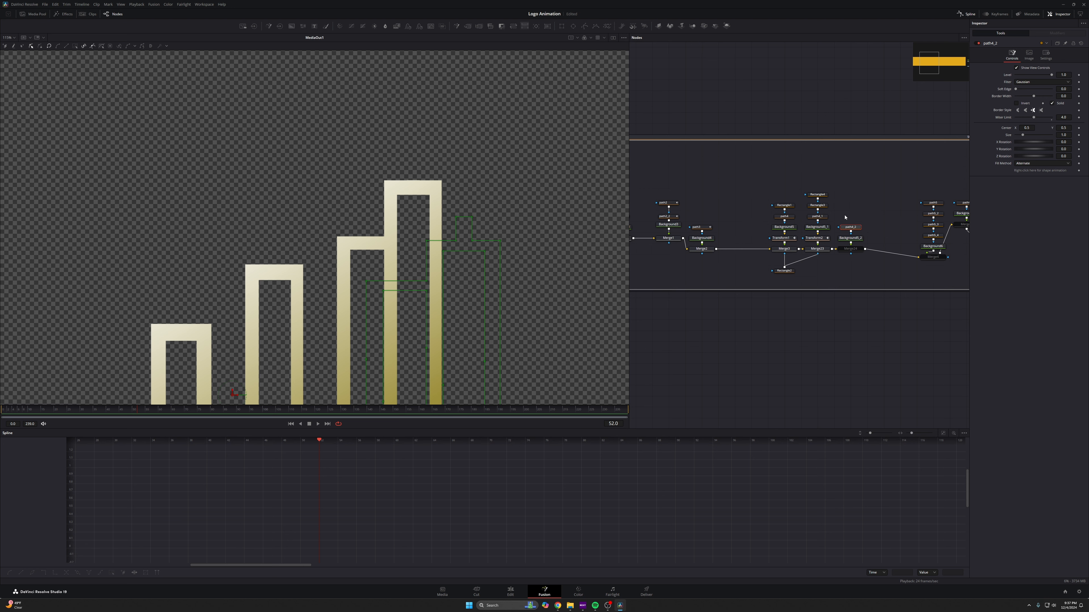
left_click(850, 250)
key("ctrl+p")
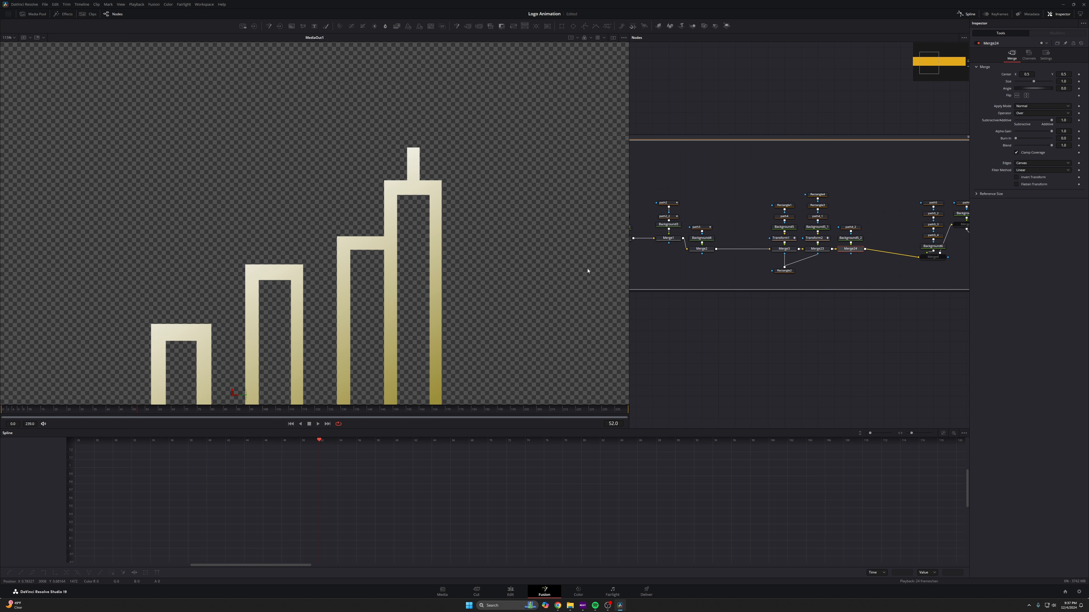
left_click_drag(784, 270, 760, 246)
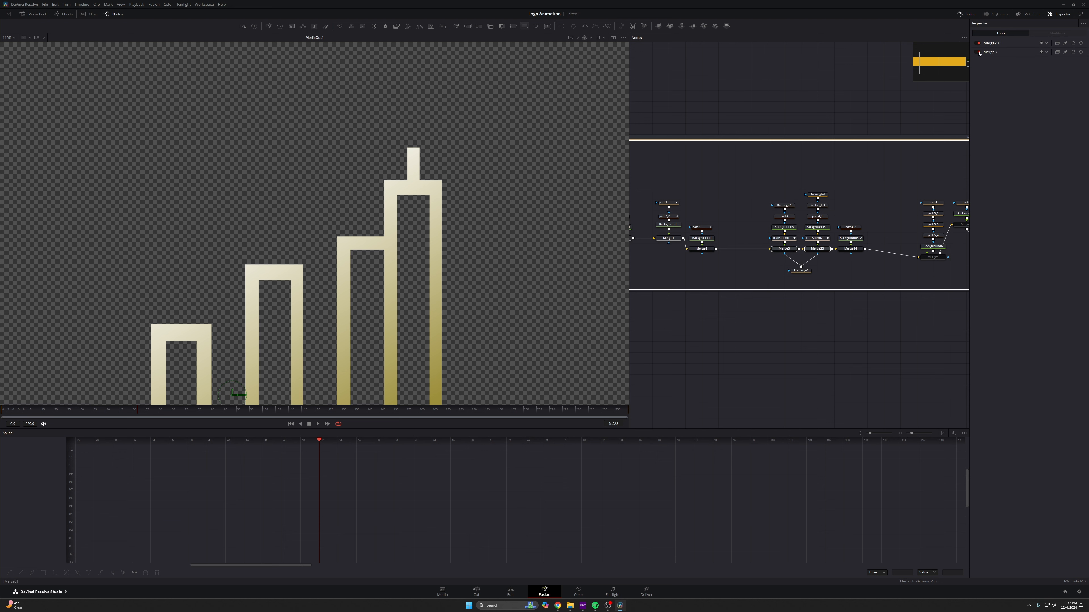
left_click(978, 44)
left_click(979, 52)
left_click(850, 227)
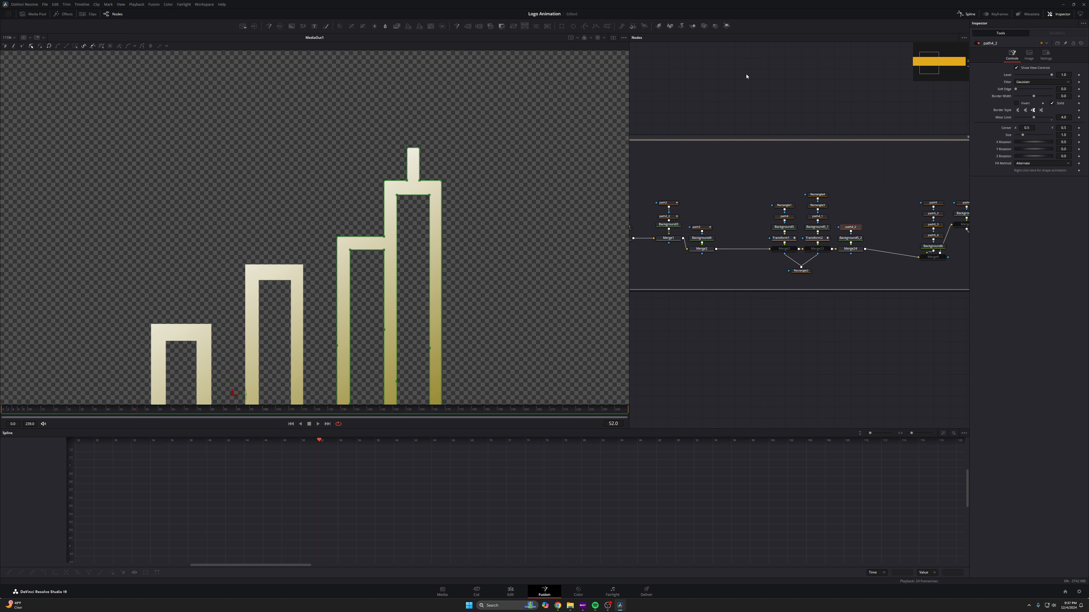
- Add a Rectangle mask node above path4_2 and set path4_2's Paint Mode to Minimum
scroll(472, 201, "down", 3)
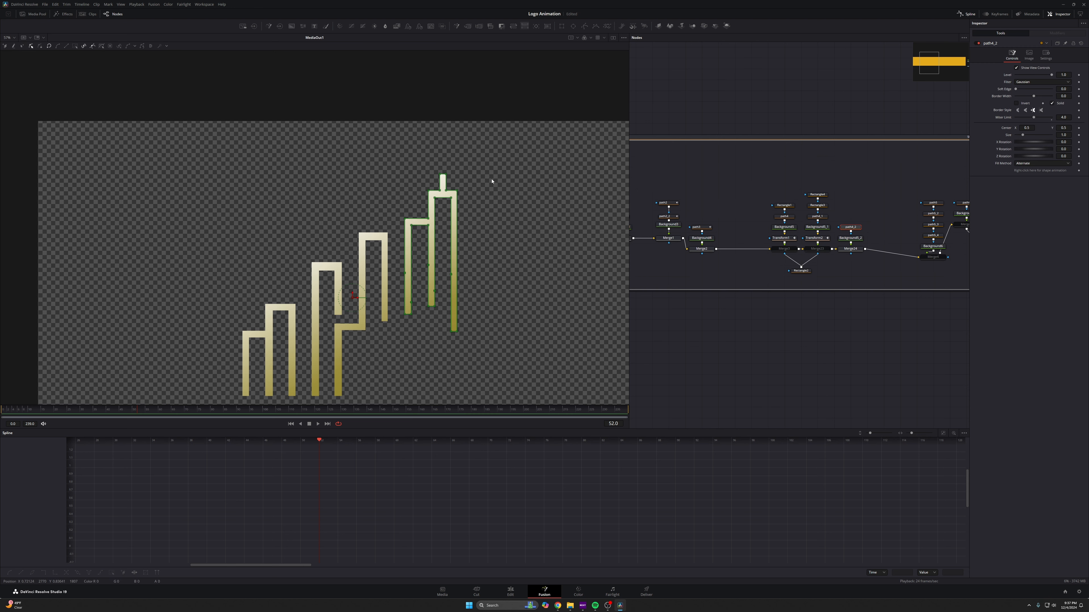
left_click_drag(489, 185, 487, 176)
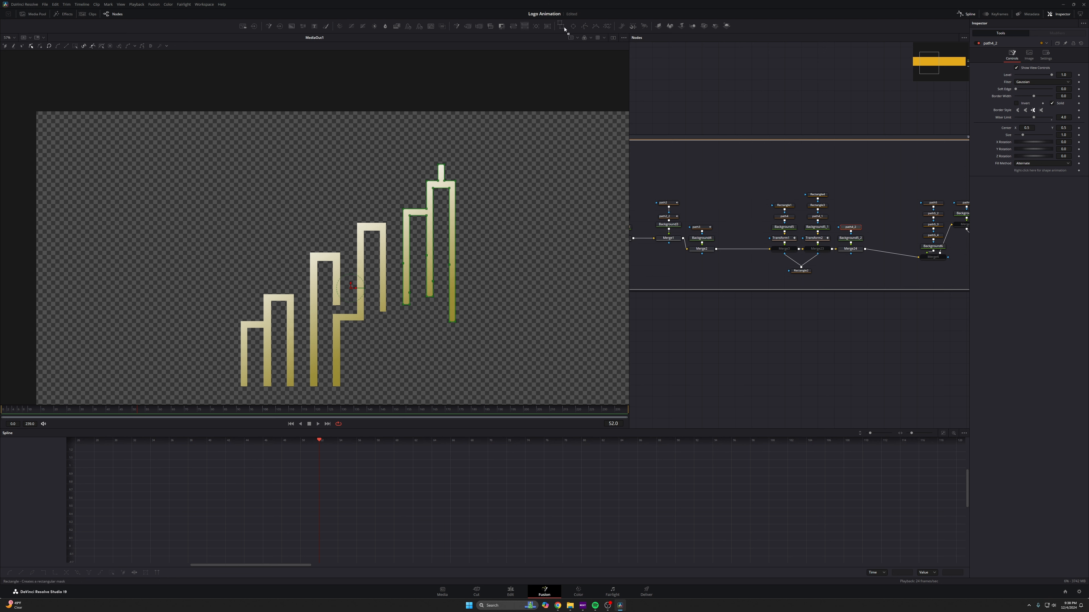
left_click_drag(562, 27, 850, 216)
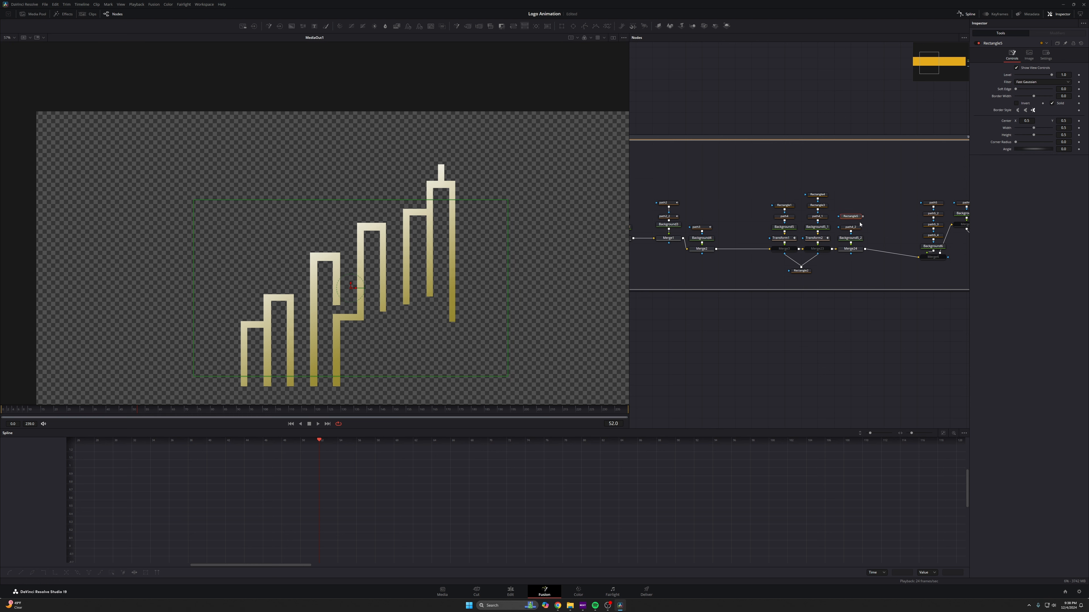
scroll(853, 218, "up", 5)
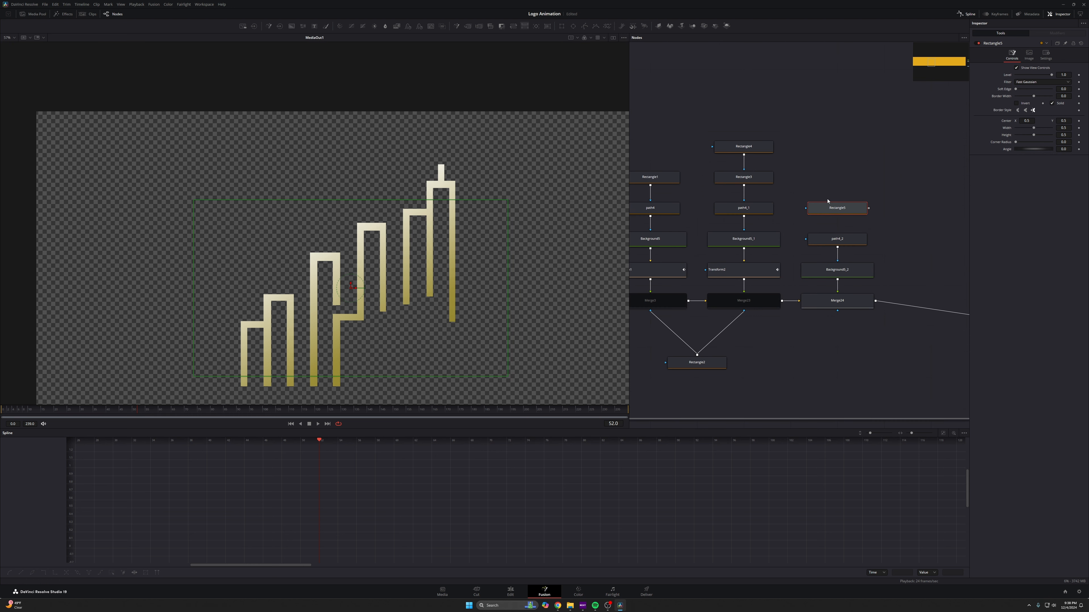
left_click(848, 241)
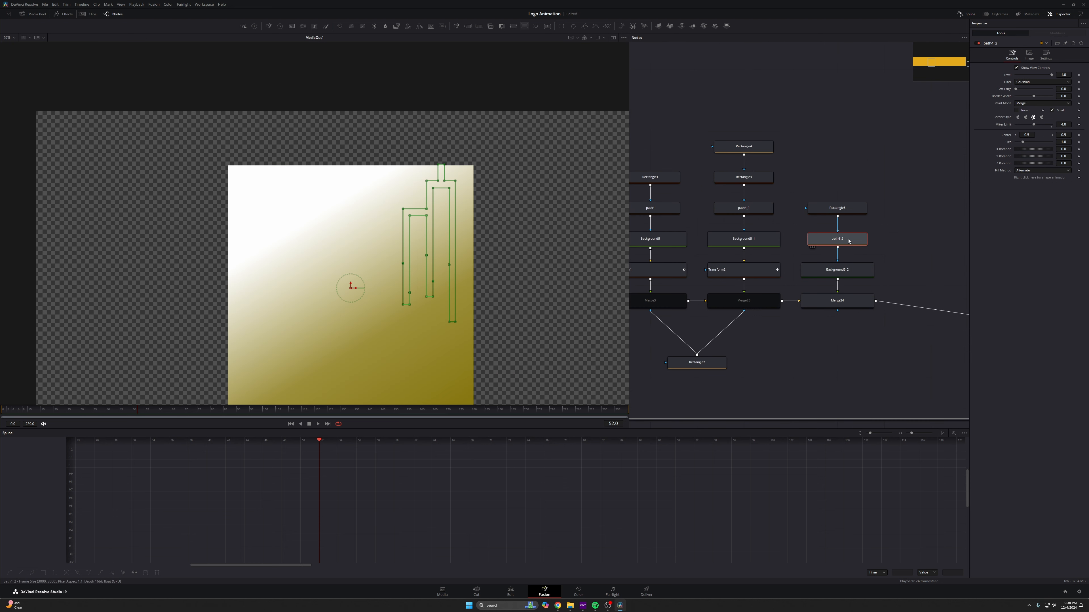
left_click(1041, 103)
left_click(1029, 132)
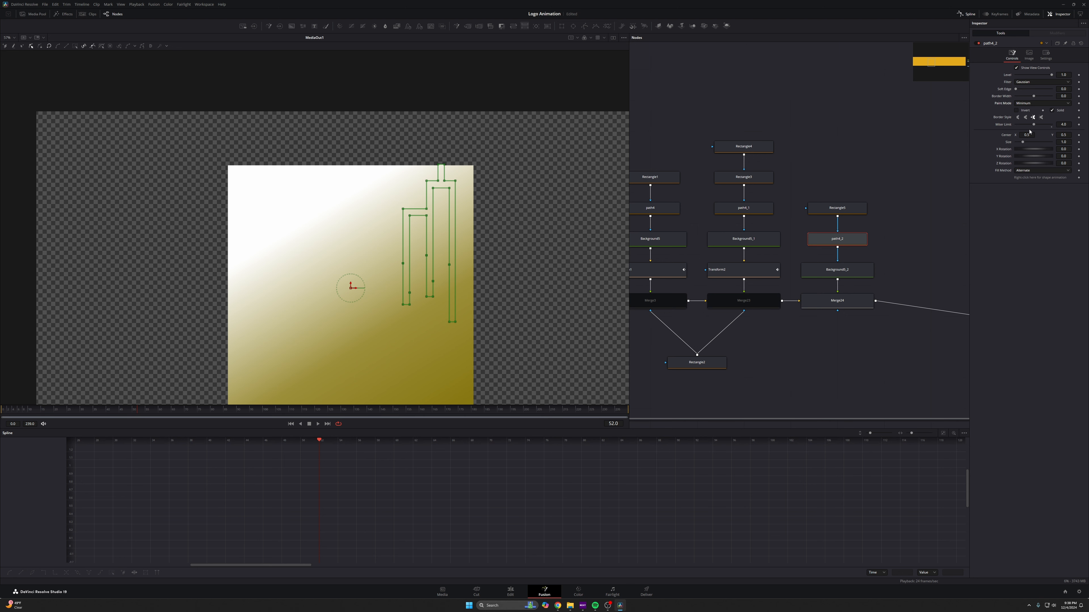
- Nudge the new Rectangle mask in the viewer, then delete the Rectangle node
left_click(837, 207)
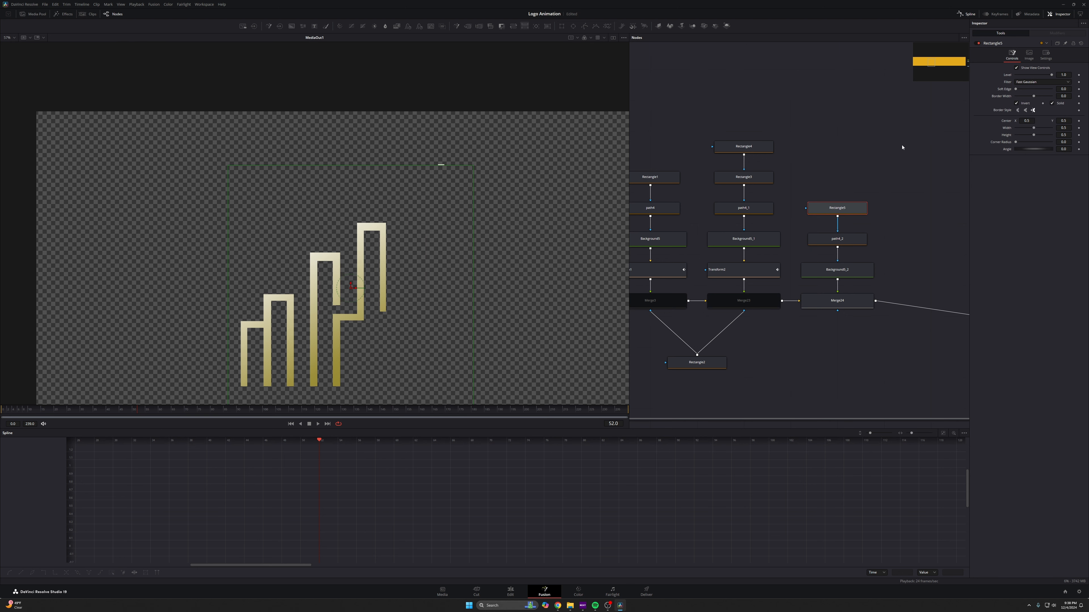
scroll(364, 278, "down", 2)
mouse_move(365, 279)
left_mouse_down()
mouse_move(428, 191)
mouse_move(413, 260)
mouse_move(373, 279)
left_mouse_up()
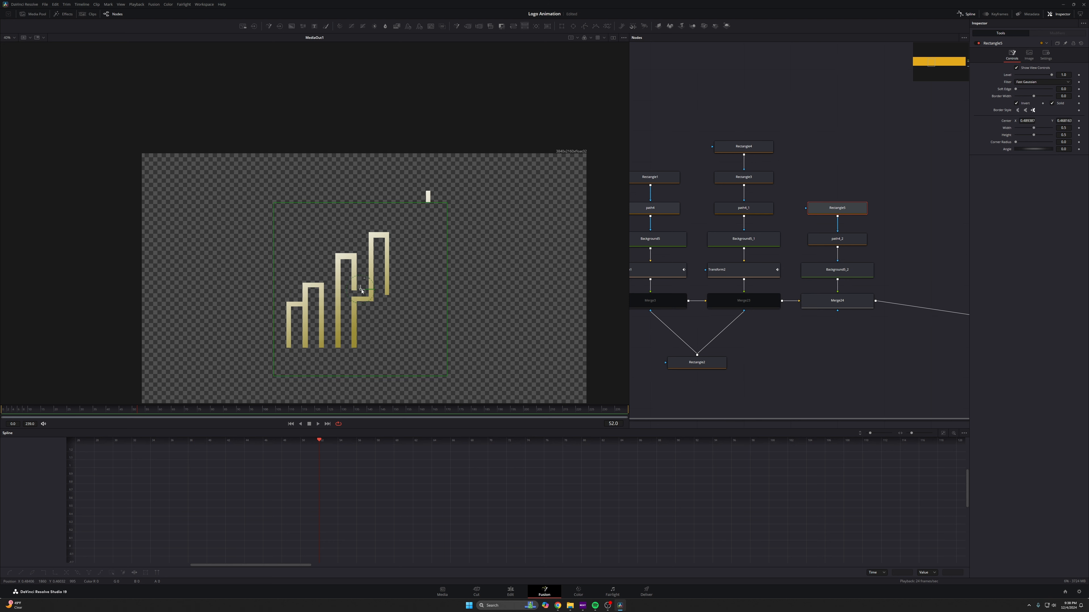
key("Delete")
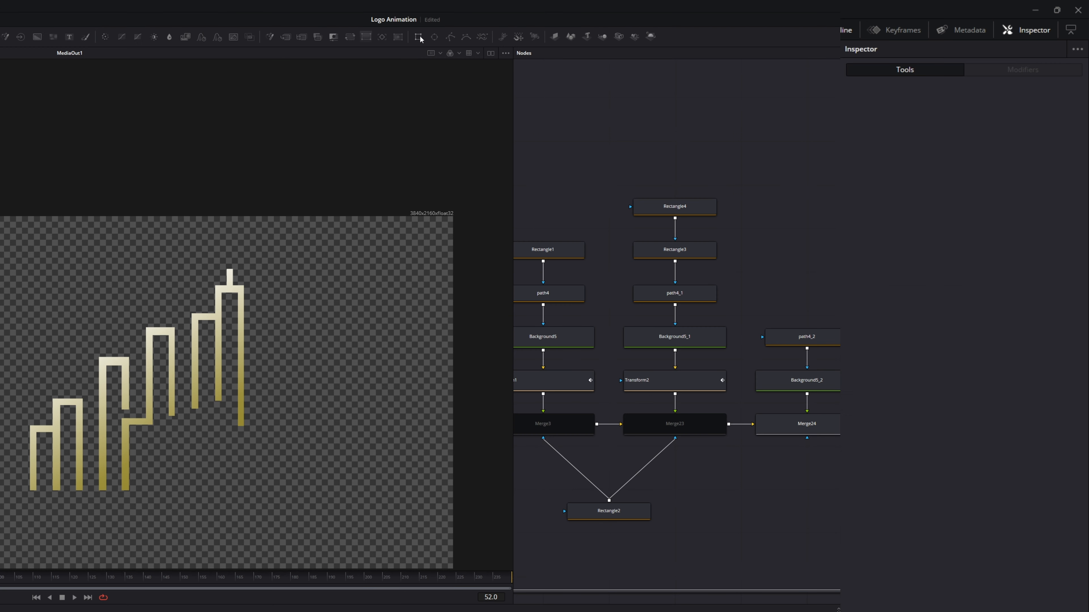
- Add a new Rectangle mask node, connect it to path4_2, and position the rectangle over the top bar in the viewer
left_click_drag(561, 26, 834, 212)
left_click_drag(839, 312, 825, 338)
left_click(825, 337)
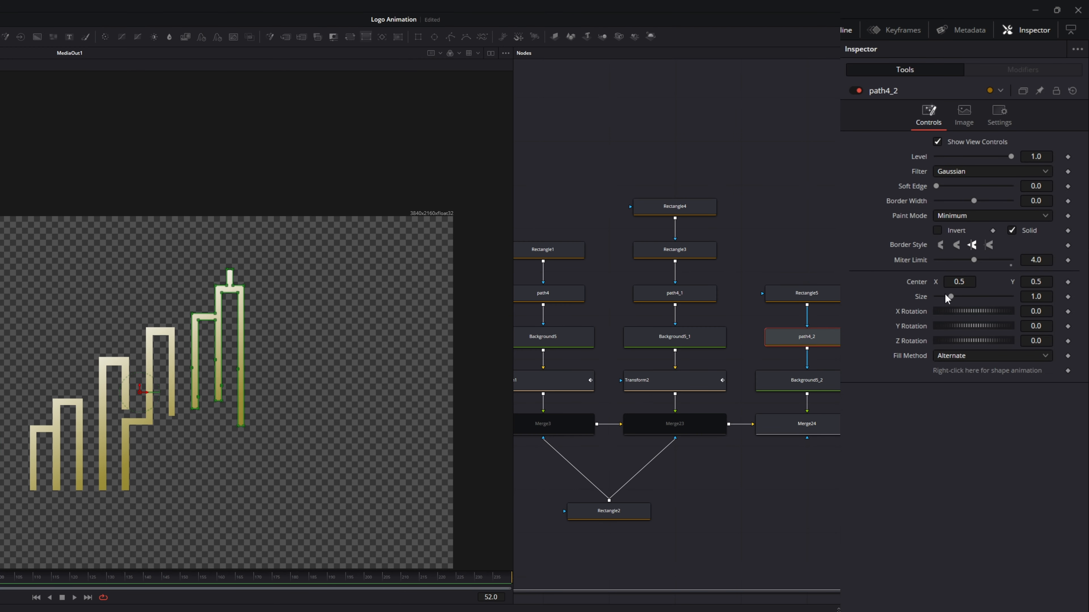
left_click(954, 218)
left_click(963, 270)
left_click(767, 296)
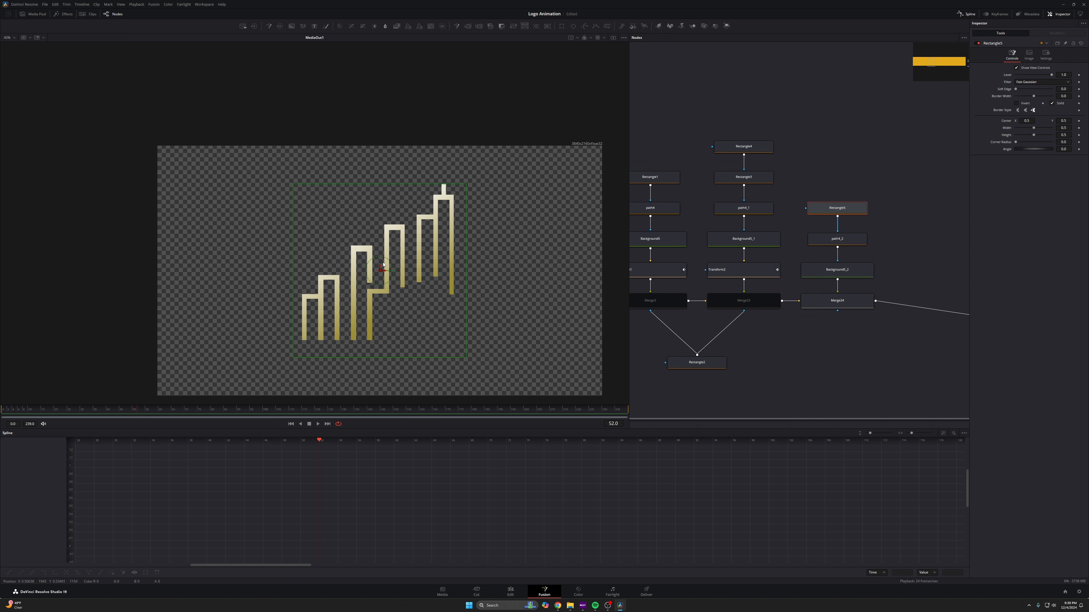
mouse_move(383, 265)
left_mouse_down()
mouse_move(380, 279)
mouse_move(385, 263)
left_mouse_up()
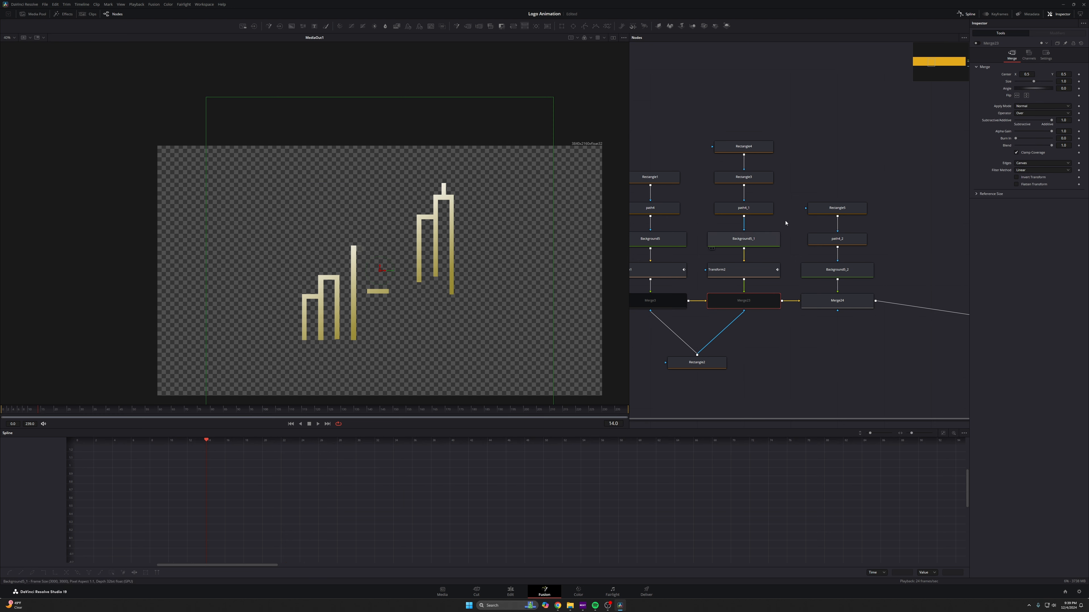
- Toggle Merge24's pass-through and scrub to frame 35 to compare the mask against Transform2's moving bar
left_click(978, 44)
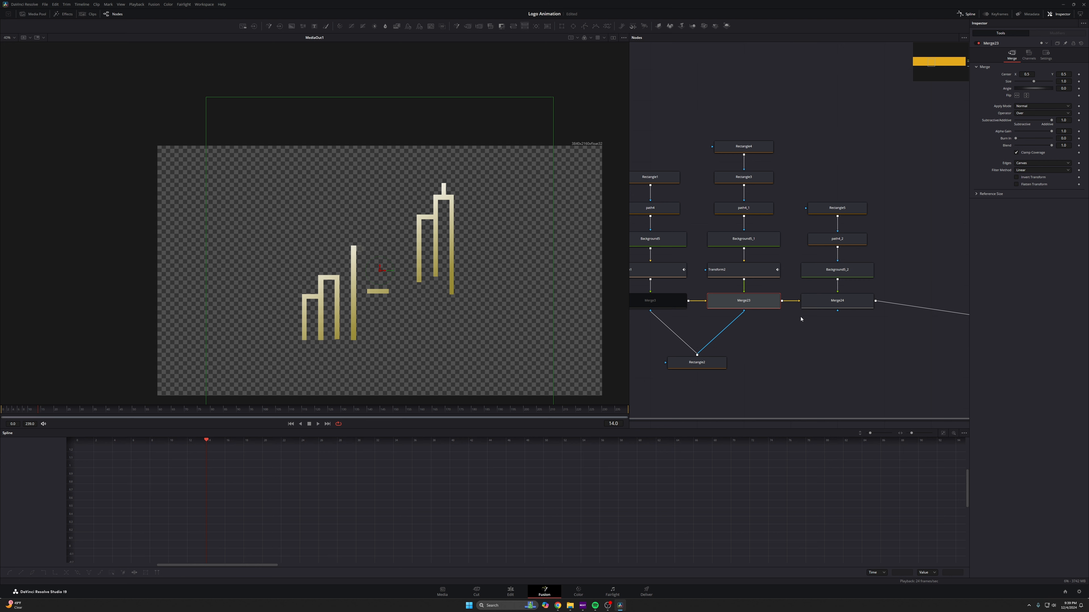
left_click(837, 301)
key("ctrl+p")
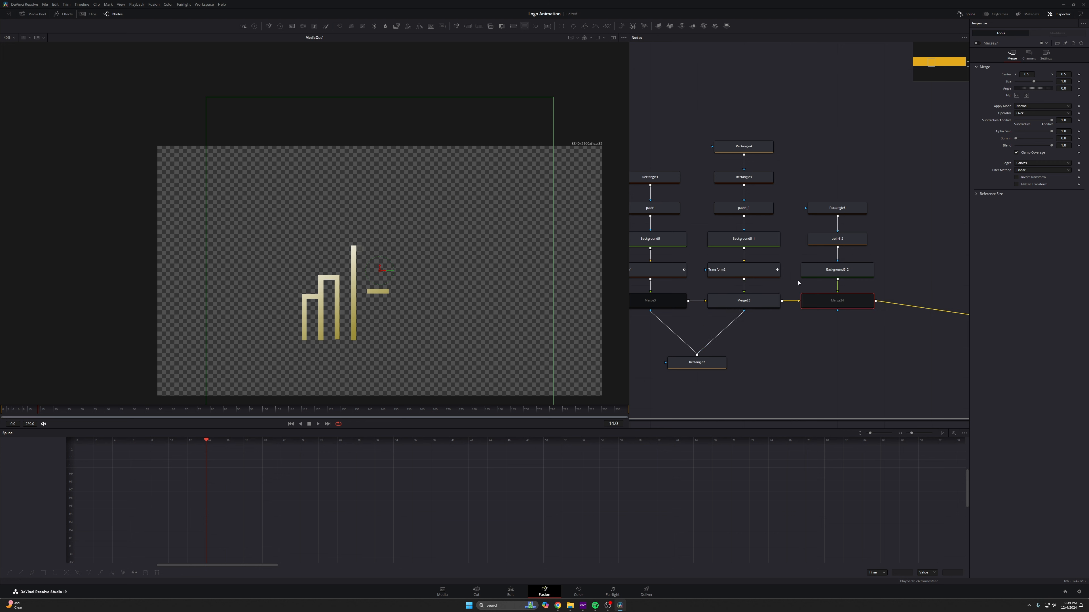
left_click(755, 270)
left_click_drag(109, 414, 104, 415)
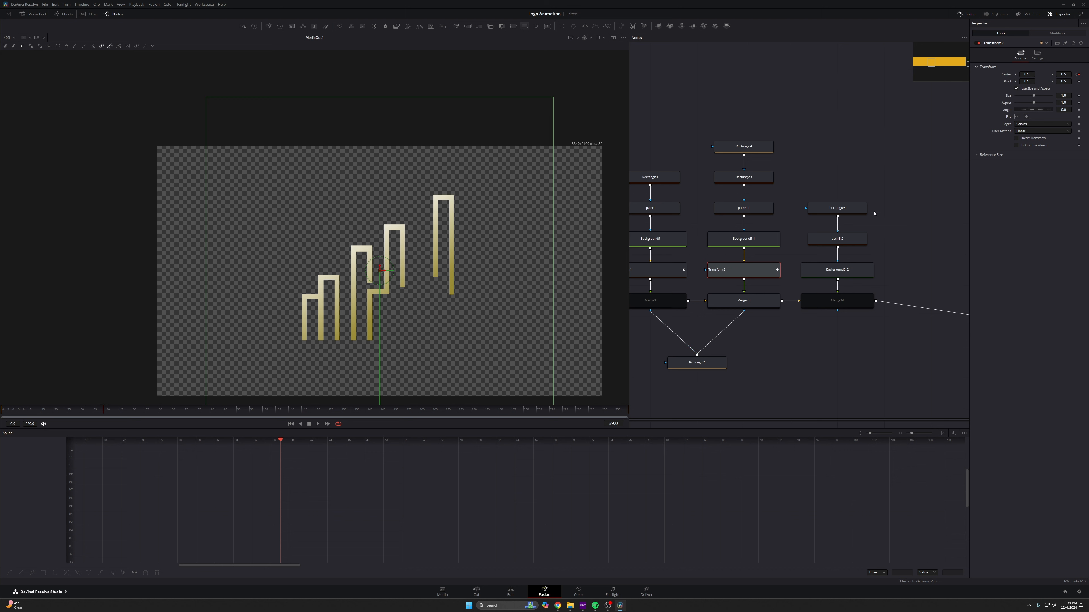
left_click(833, 302)
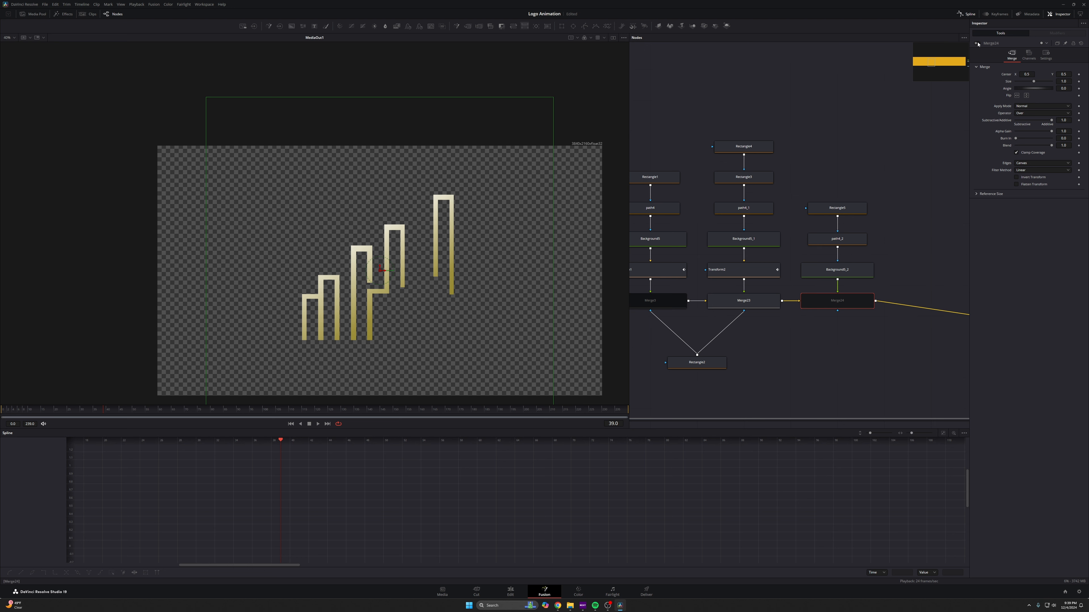
key("ctrl+p")
- Move the Rectangle mask down so its top edge lines up with the bar's top edge, checking it zoomed in
left_click(837, 209)
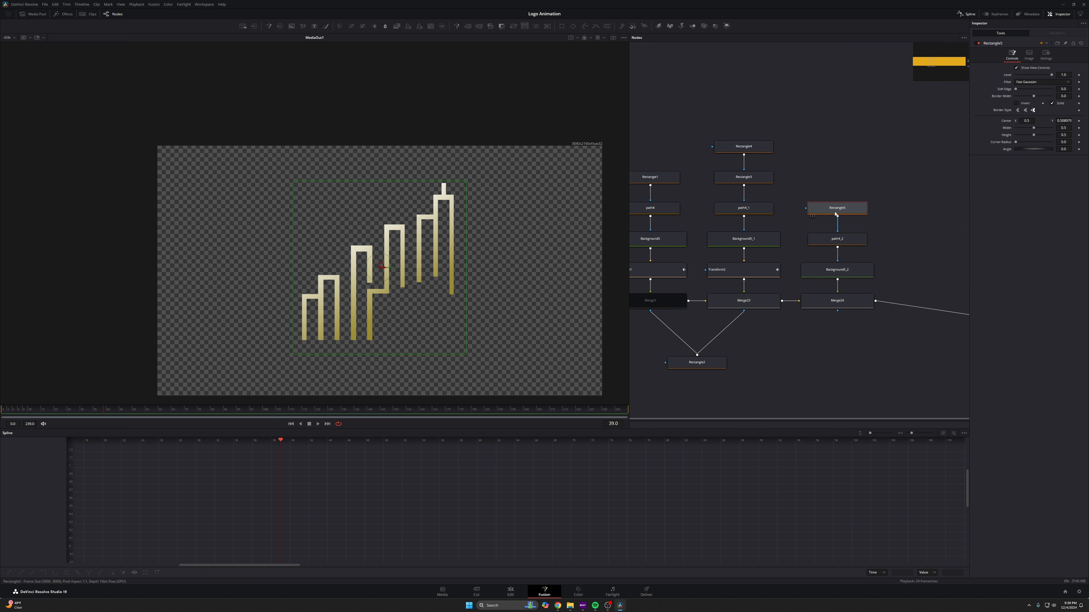
scroll(376, 268, "up", 4)
left_click_drag(376, 268, 375, 301)
scroll(397, 150, "up", 10)
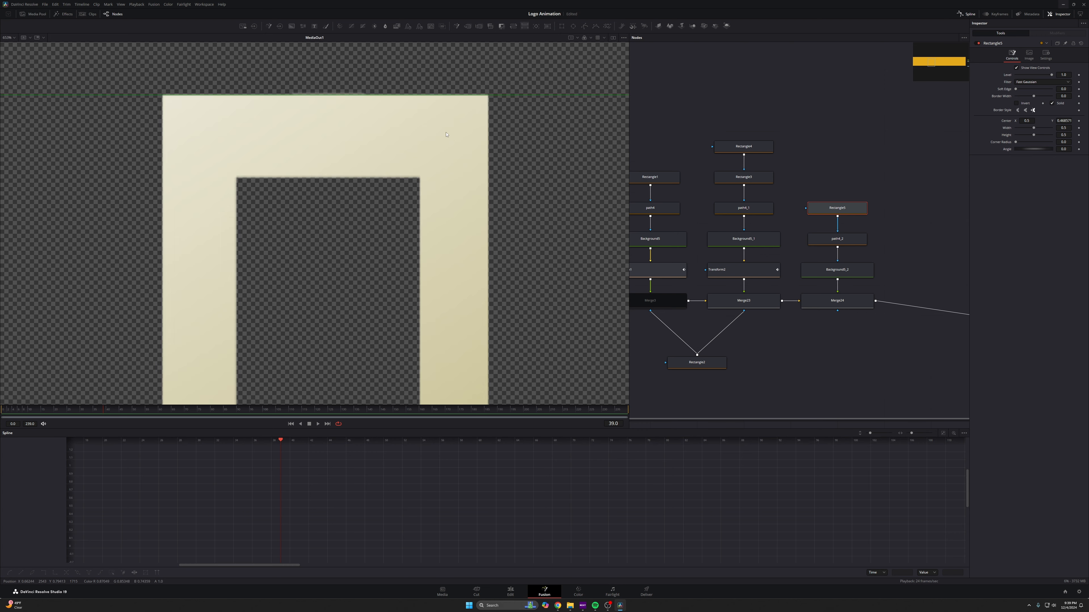
scroll(397, 149, "up", 5)
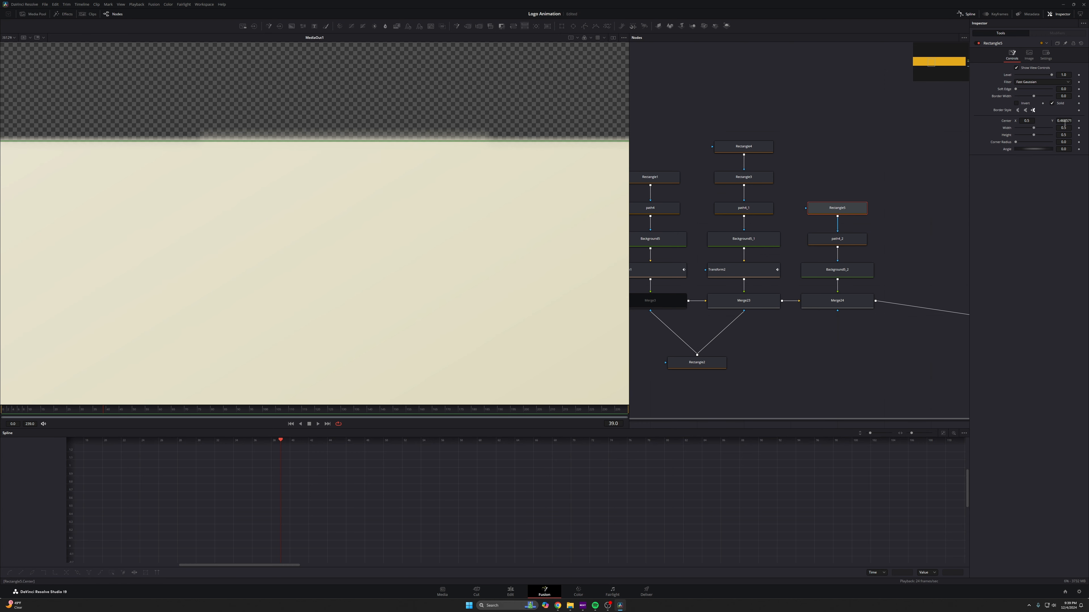
left_click_drag(1068, 120, 1068, 120)
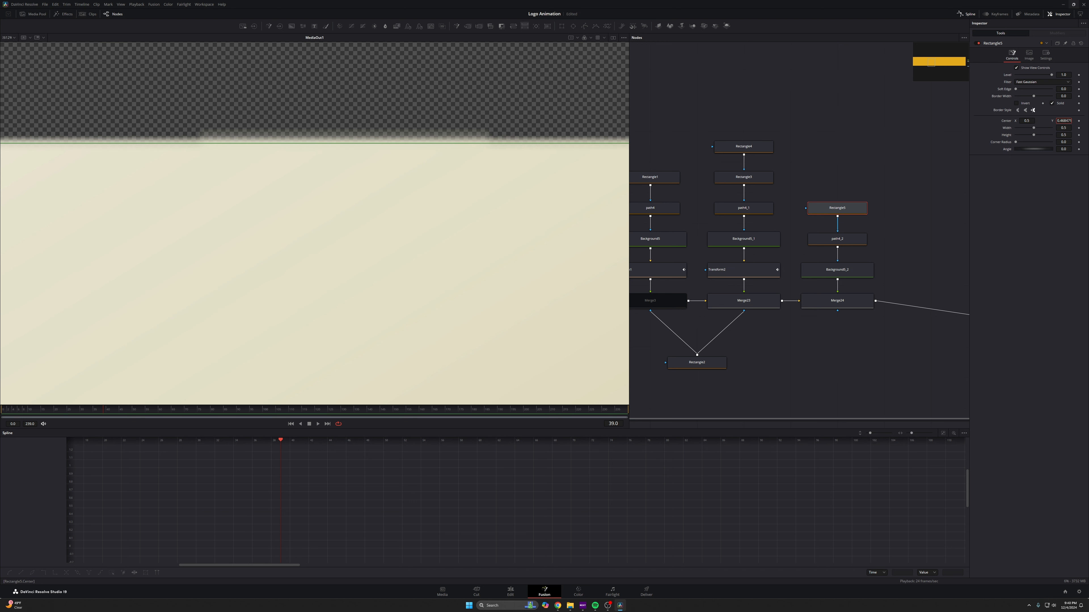
scroll(401, 169, "down", 8)
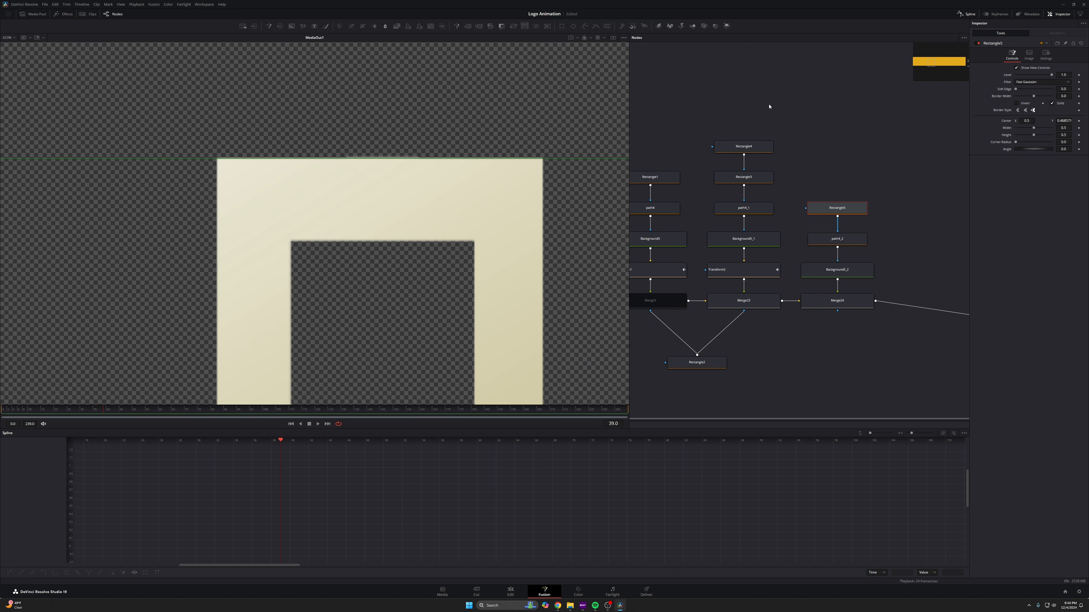
- Keyframe the Rectangle mask's Center at frame 35, then at frame 43 move the mask upward so the vertical bar grows in
left_click(1079, 122)
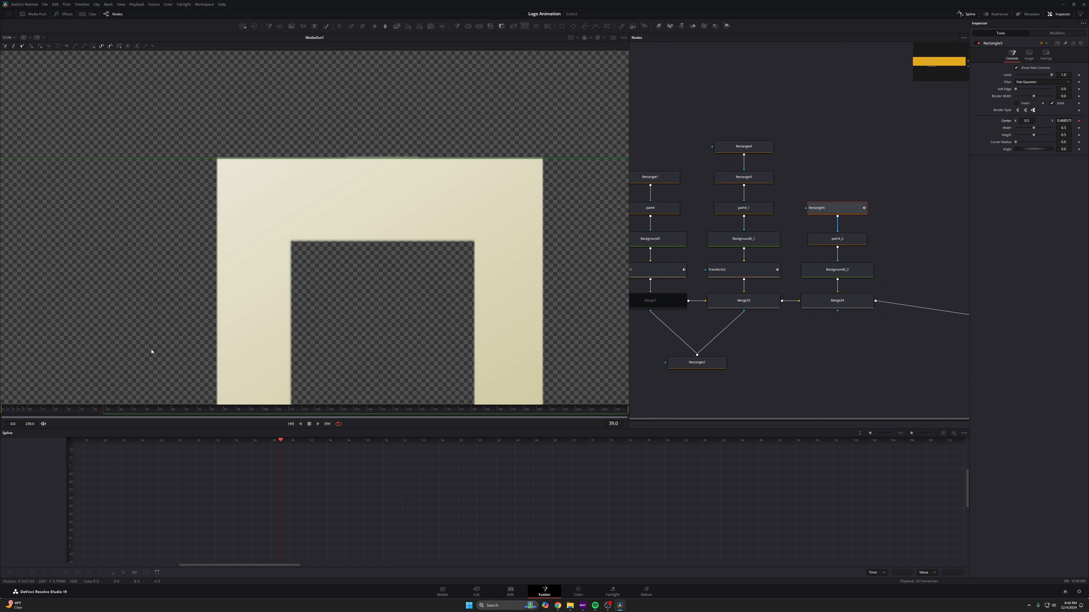
left_click(116, 410)
left_click_drag(1064, 121, 1085, 121)
left_click_drag(246, 203, 222, 287)
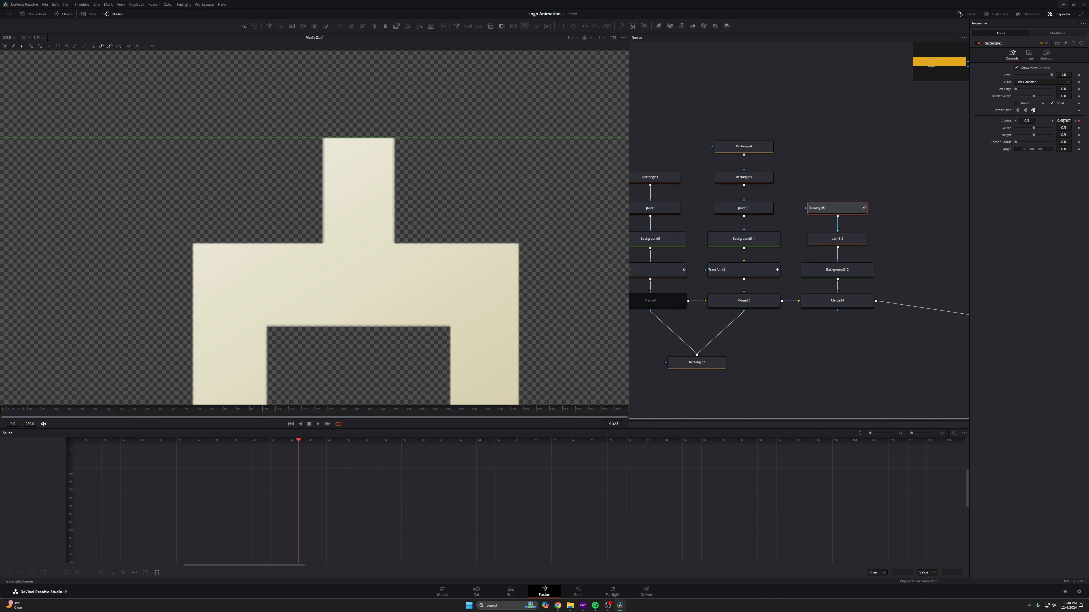
left_click_drag(1063, 121, 1070, 121)
left_click_drag(379, 88, 365, 120)
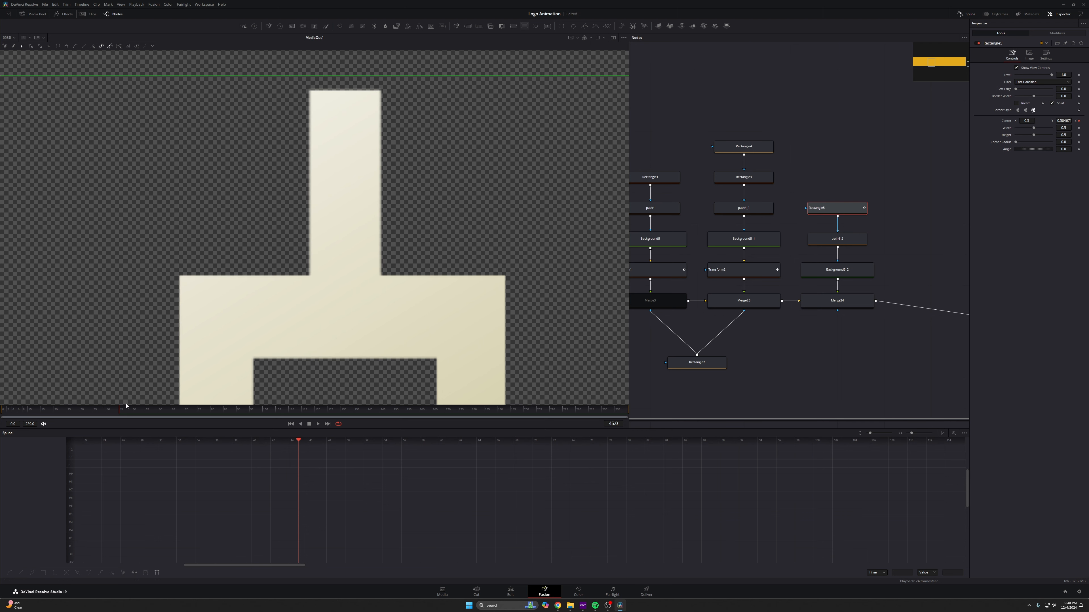
mouse_move(125, 408)
left_mouse_down()
mouse_move(114, 411)
mouse_move(124, 410)
left_mouse_up()
- Re-enable the Merge3 node and play back the animation to review it
scroll(393, 213, "down", 6)
left_click_drag(421, 216, 472, 131)
left_click_drag(775, 326, 862, 289)
left_click(650, 302)
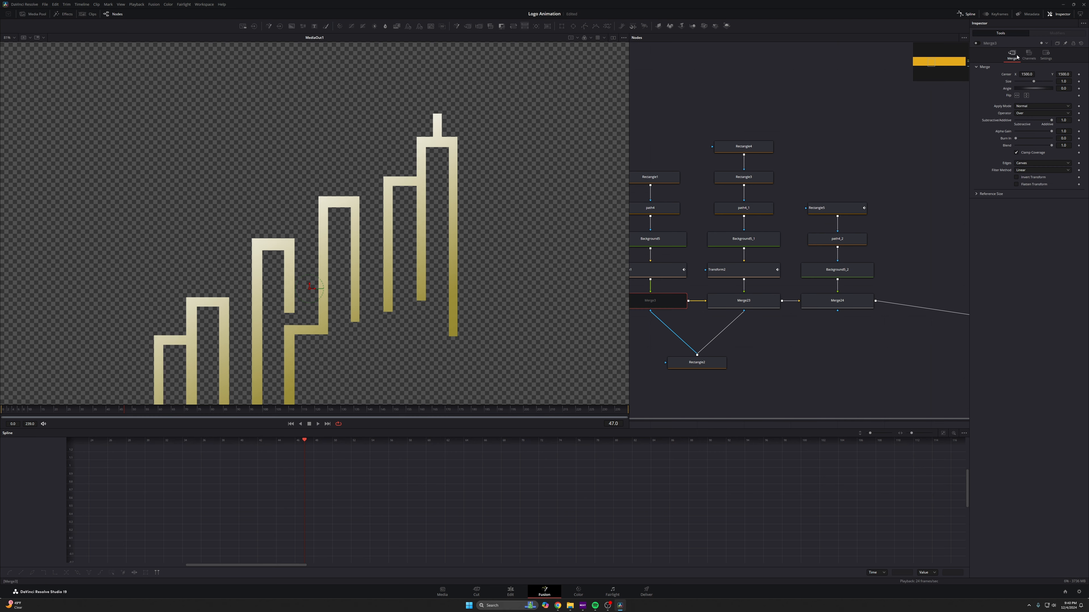
left_click(977, 43)
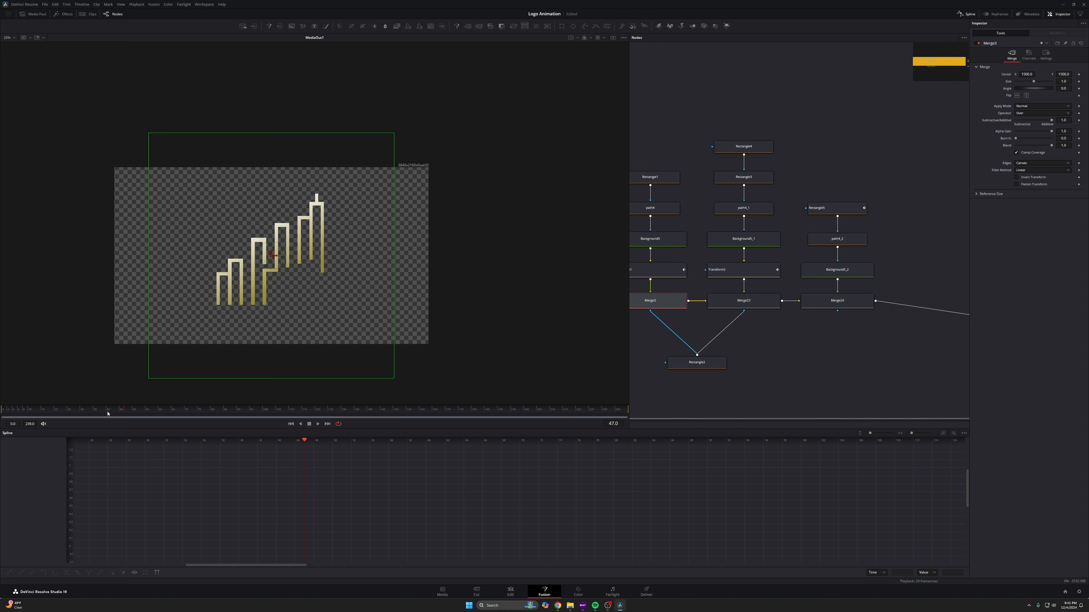
left_click_drag(108, 414, 73, 398)
key("space")
- Set Merge24's Blend to 0.0 and add a Blend keyframe at frame 39
left_click(837, 301)
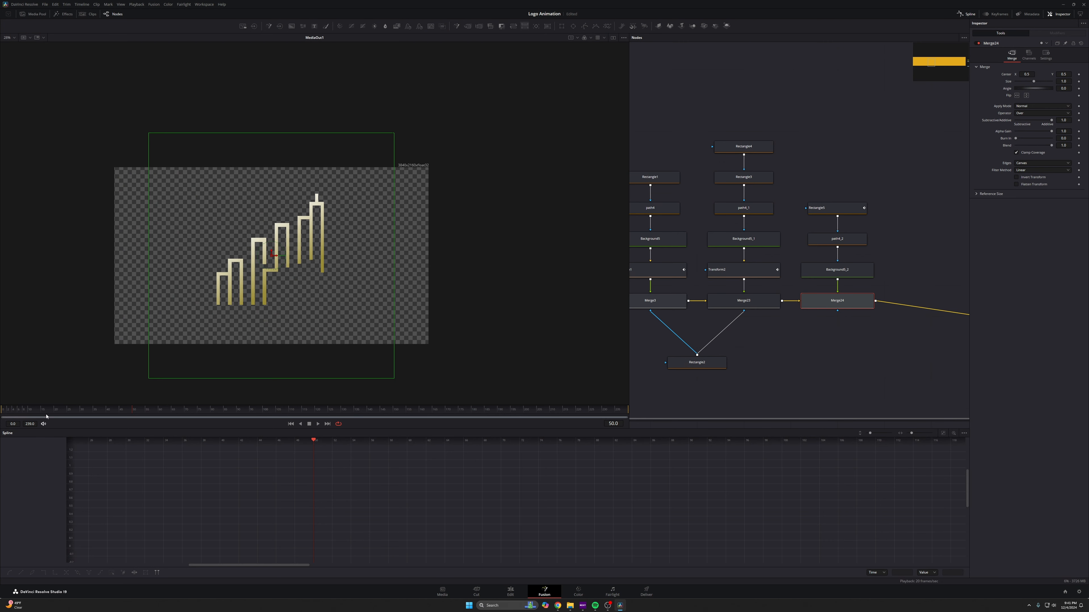
left_click(70, 412)
left_click_drag(70, 413, 101, 411)
left_click_drag(863, 156, 829, 311)
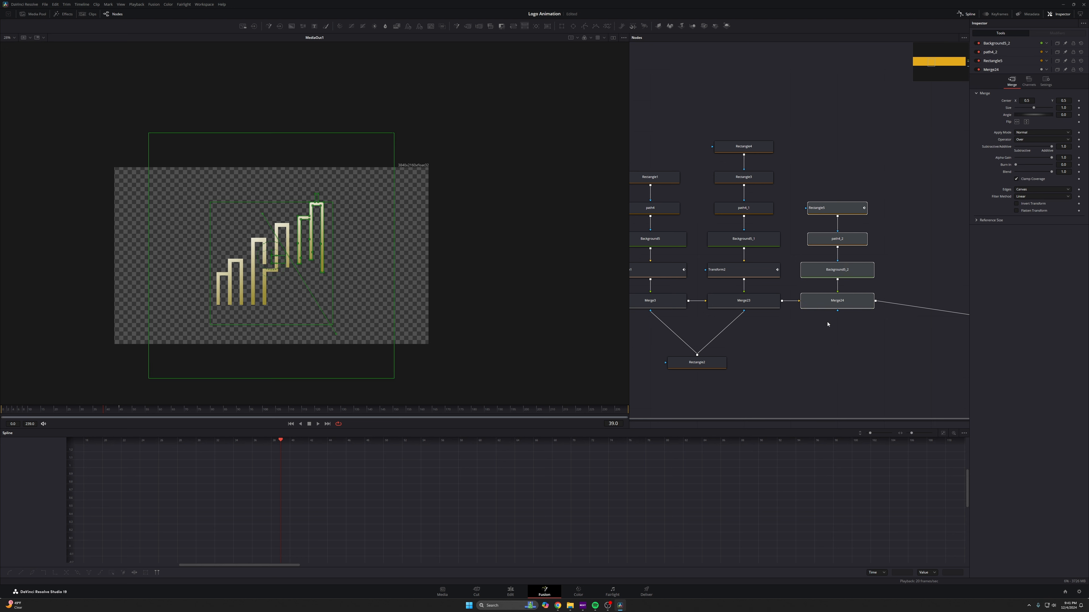
left_click(816, 324)
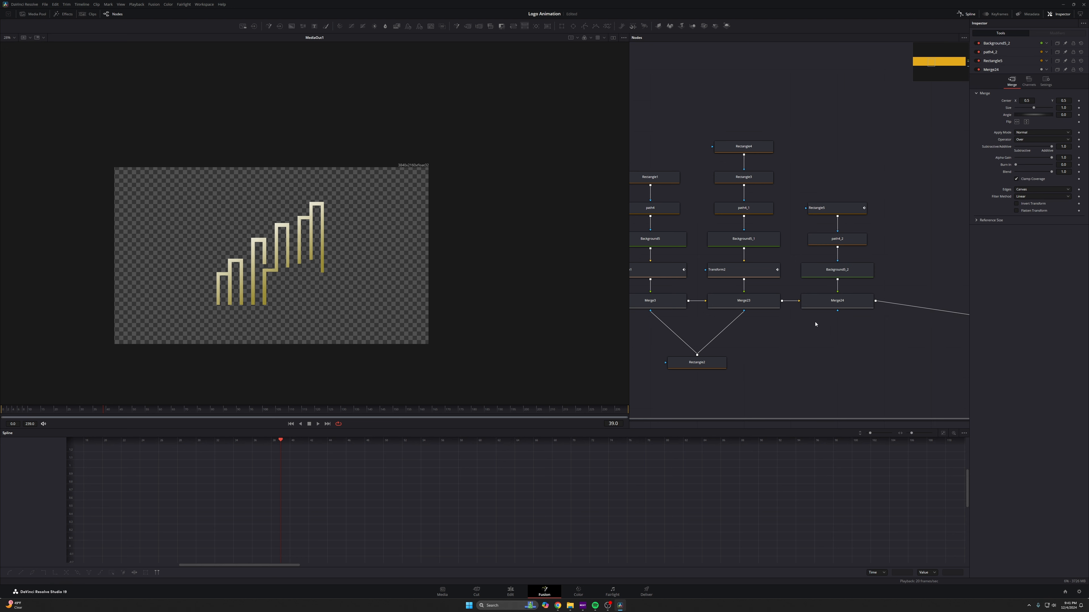
left_click(819, 301)
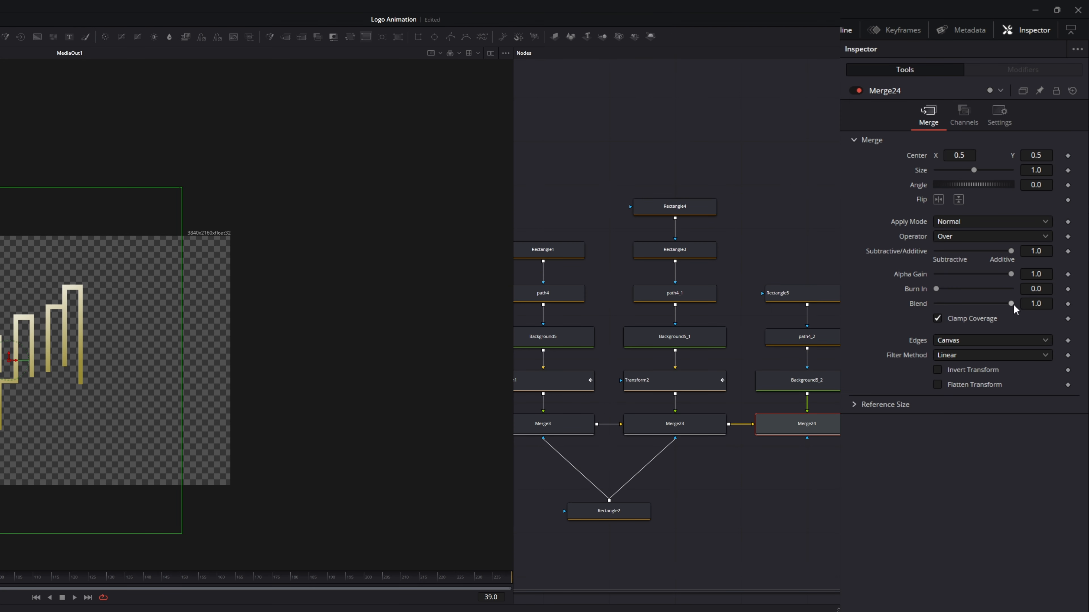
left_click_drag(1012, 303, 935, 304)
left_click(1068, 304)
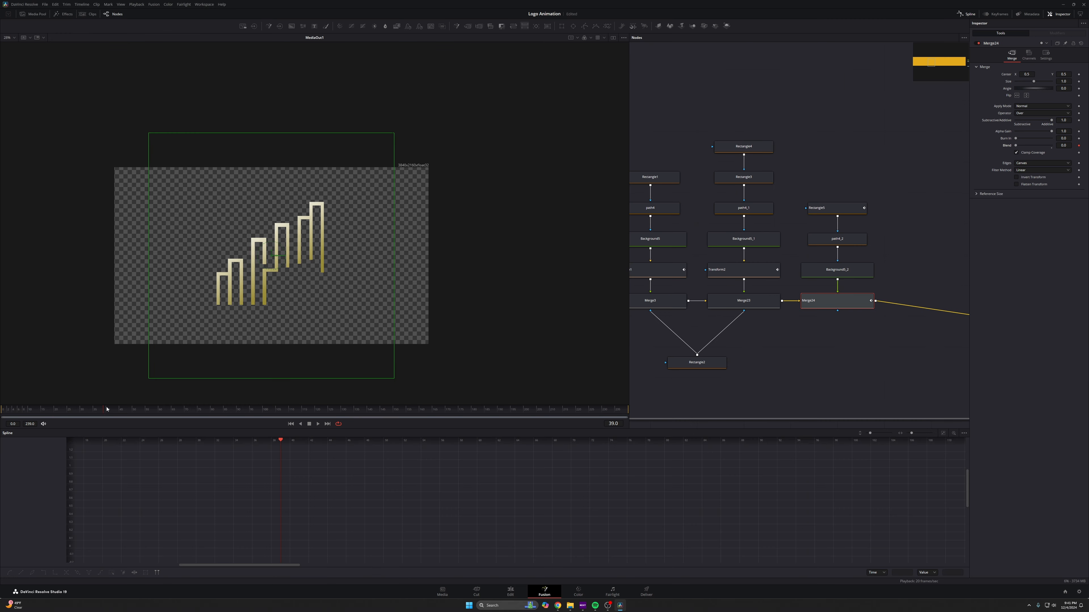
- Save the composition and scrub to frame 40 to check the fade
mouse_move(107, 409)
left_mouse_down()
mouse_move(97, 405)
mouse_move(113, 401)
mouse_move(106, 414)
left_mouse_up()
key("ctrl+s")
left_click(106, 412)
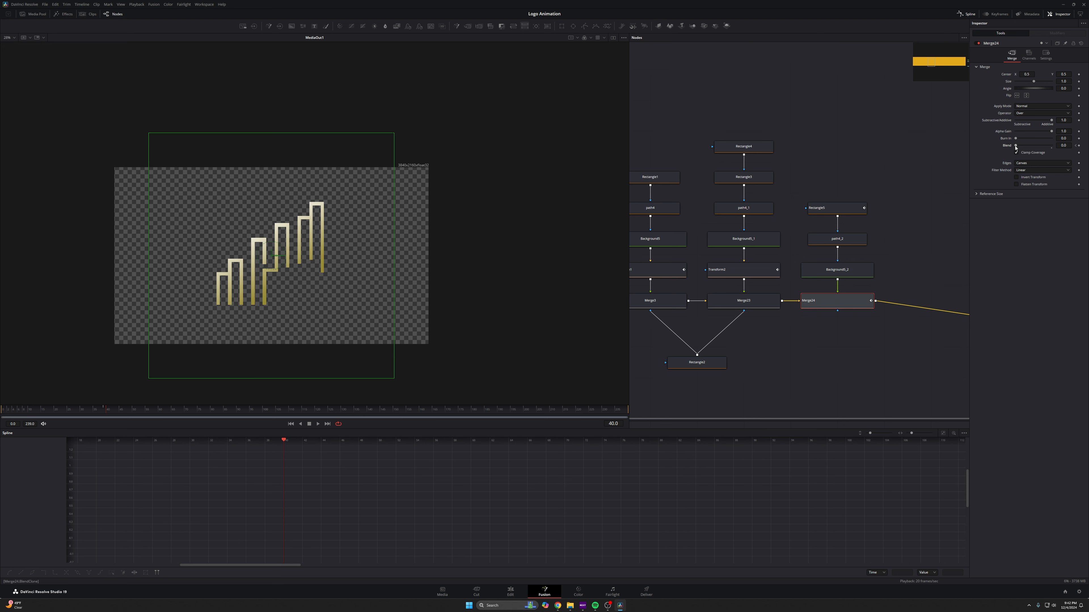